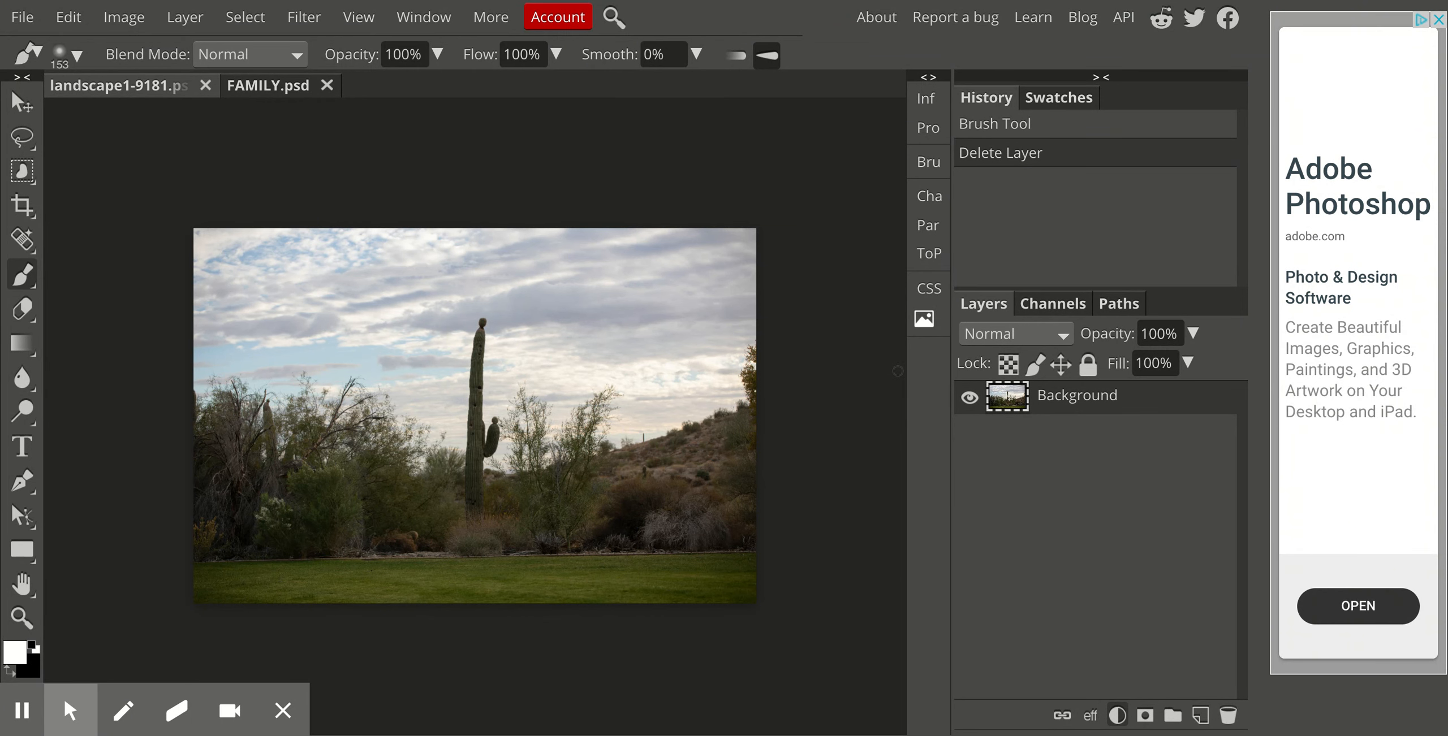
# Add a Curves adjustment layer above the Background and raise the RGB curve's midpoint to brighten the landscape.
pyautogui.click(1116, 716)
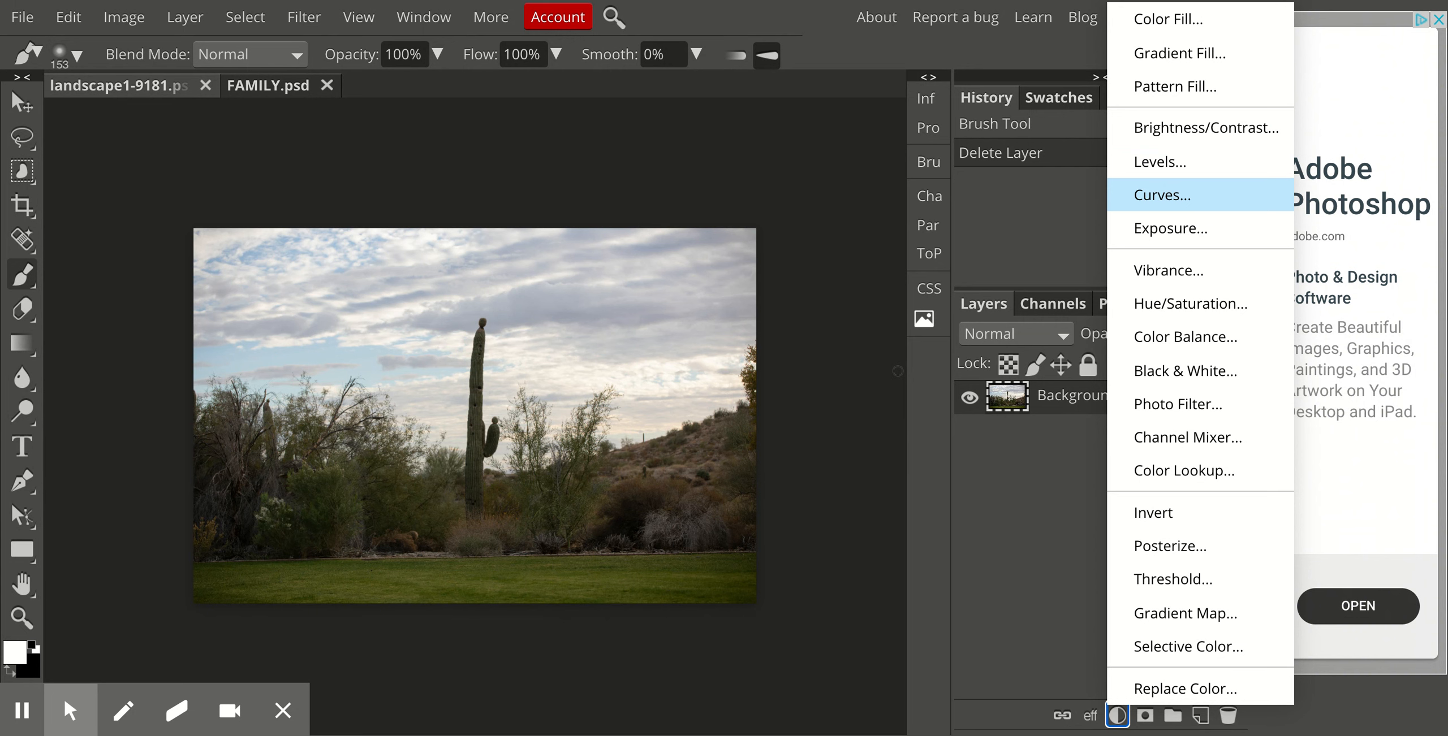
pyautogui.click(1193, 194)
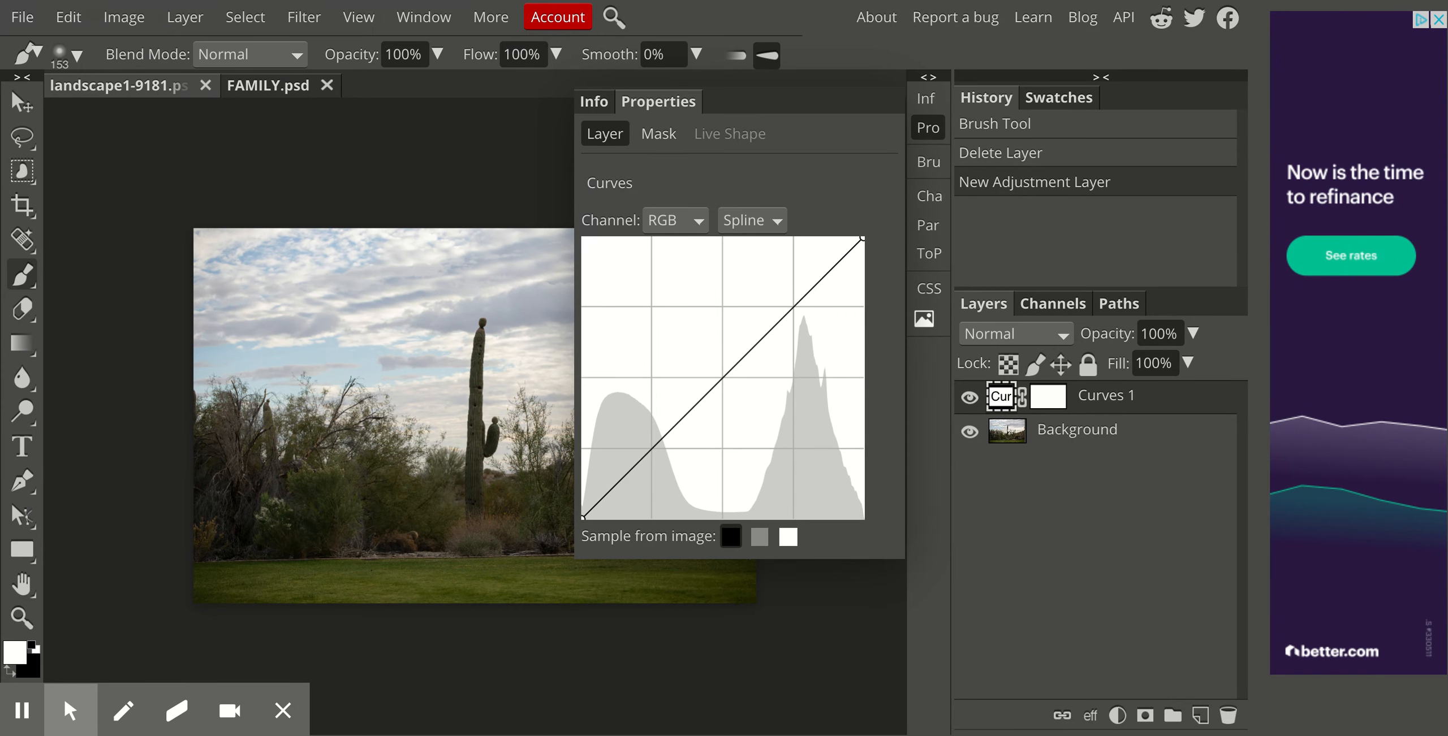
pyautogui.click(720, 377)
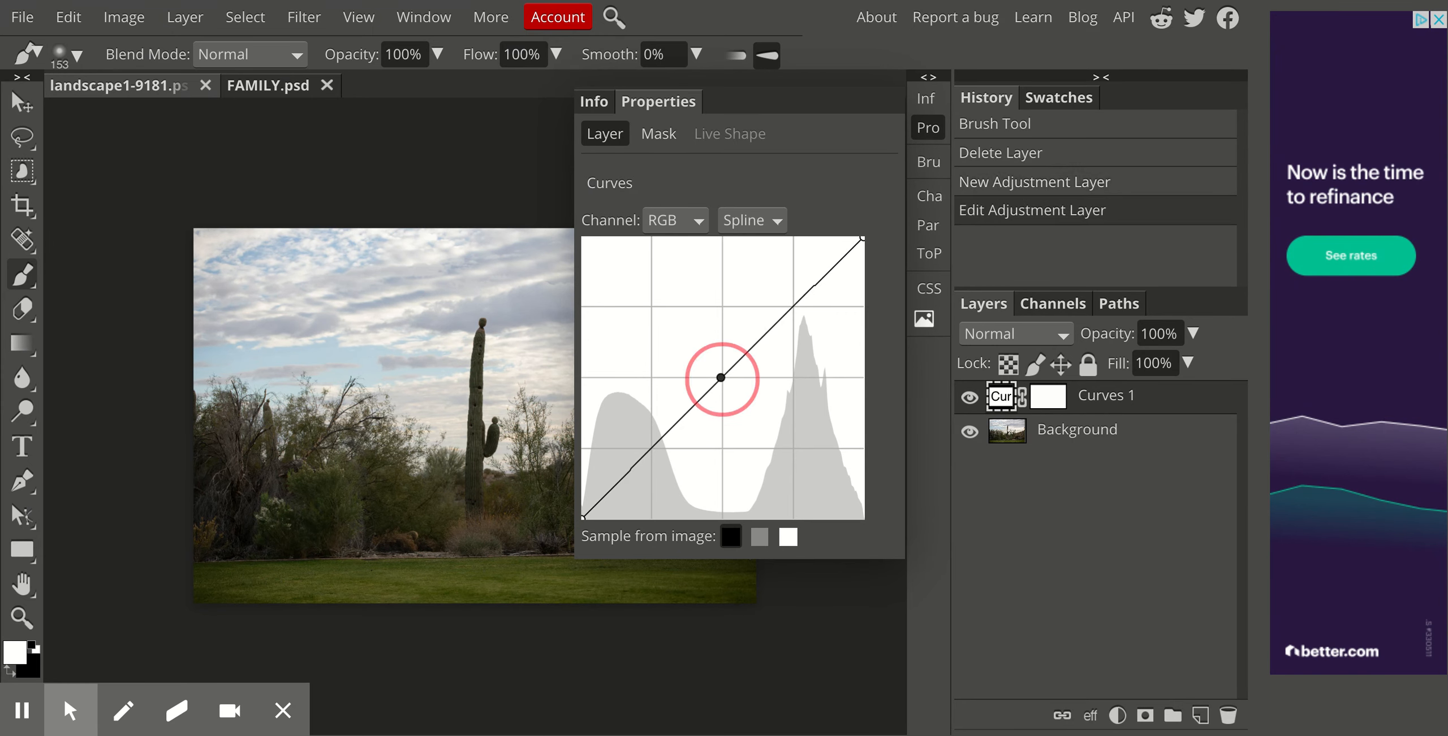
pyautogui.moveTo(720, 378); pyautogui.dragTo(689, 350)
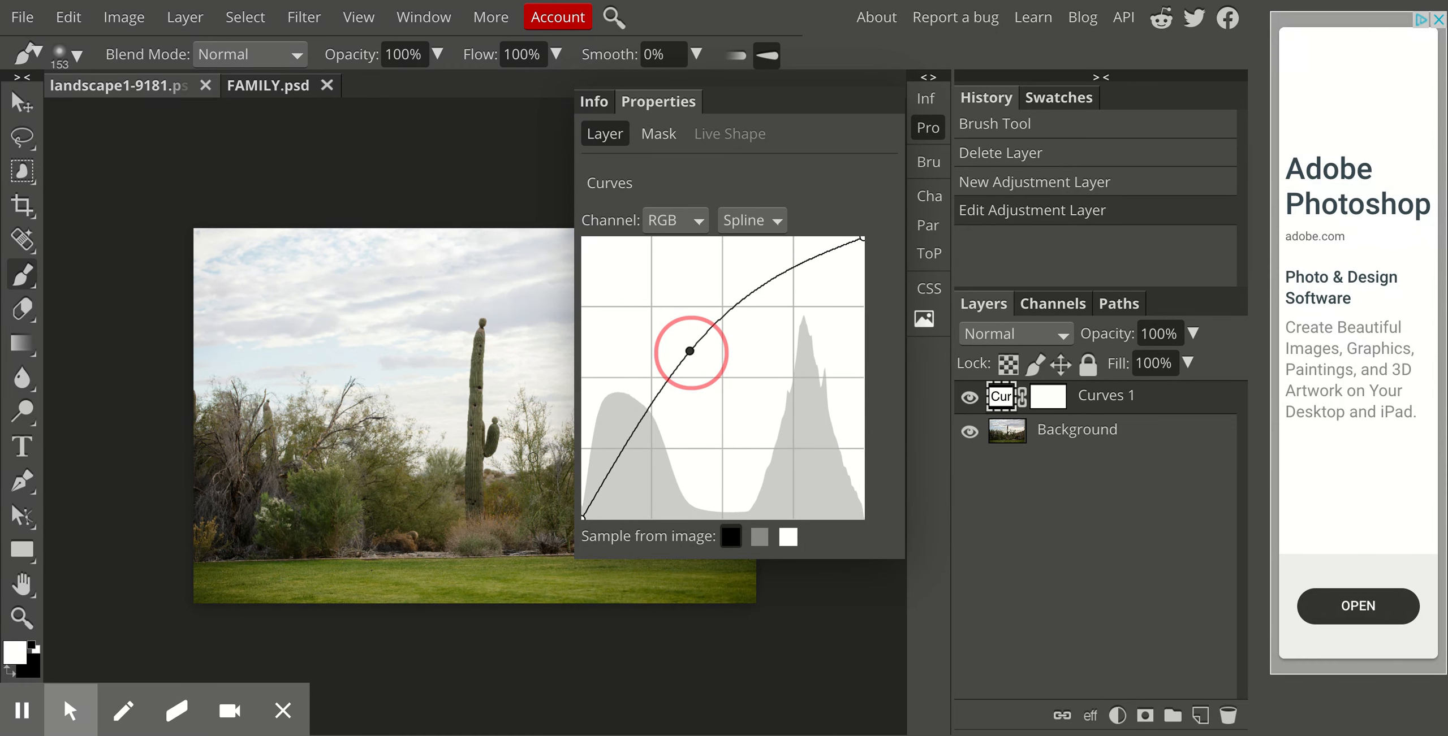
pyautogui.moveTo(689, 350); pyautogui.dragTo(689, 351)
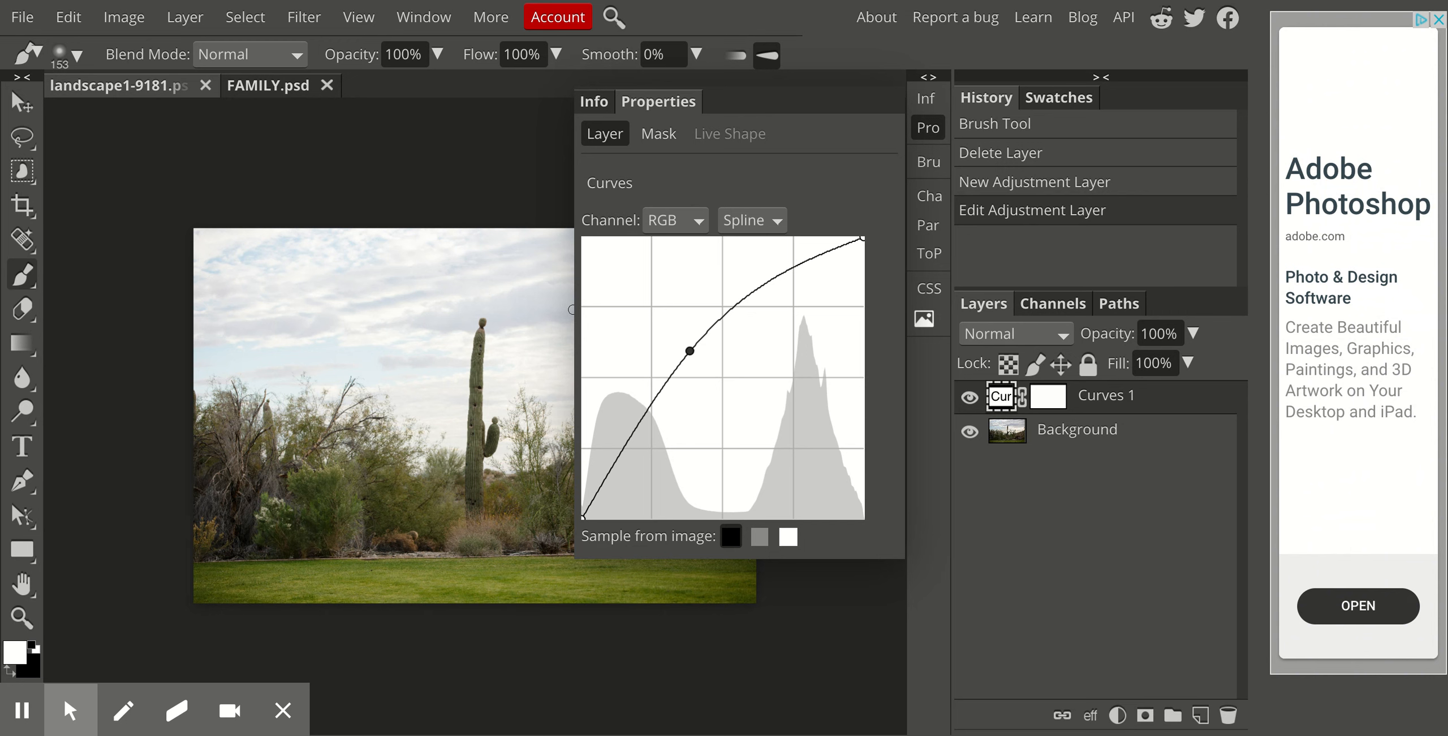
pyautogui.click(929, 132)
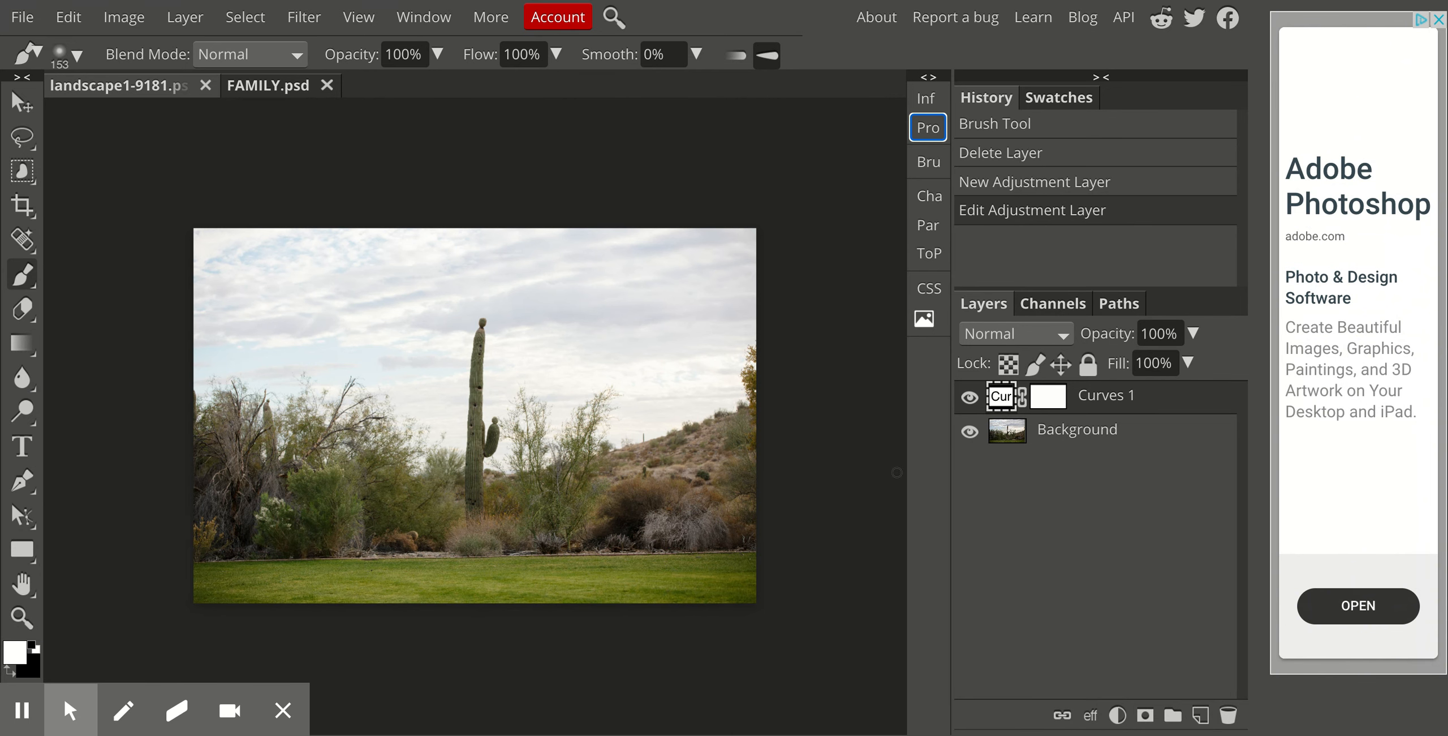
# Invert the Curves 1 layer mask to black and make white the foreground color.
pyautogui.click(1044, 396)
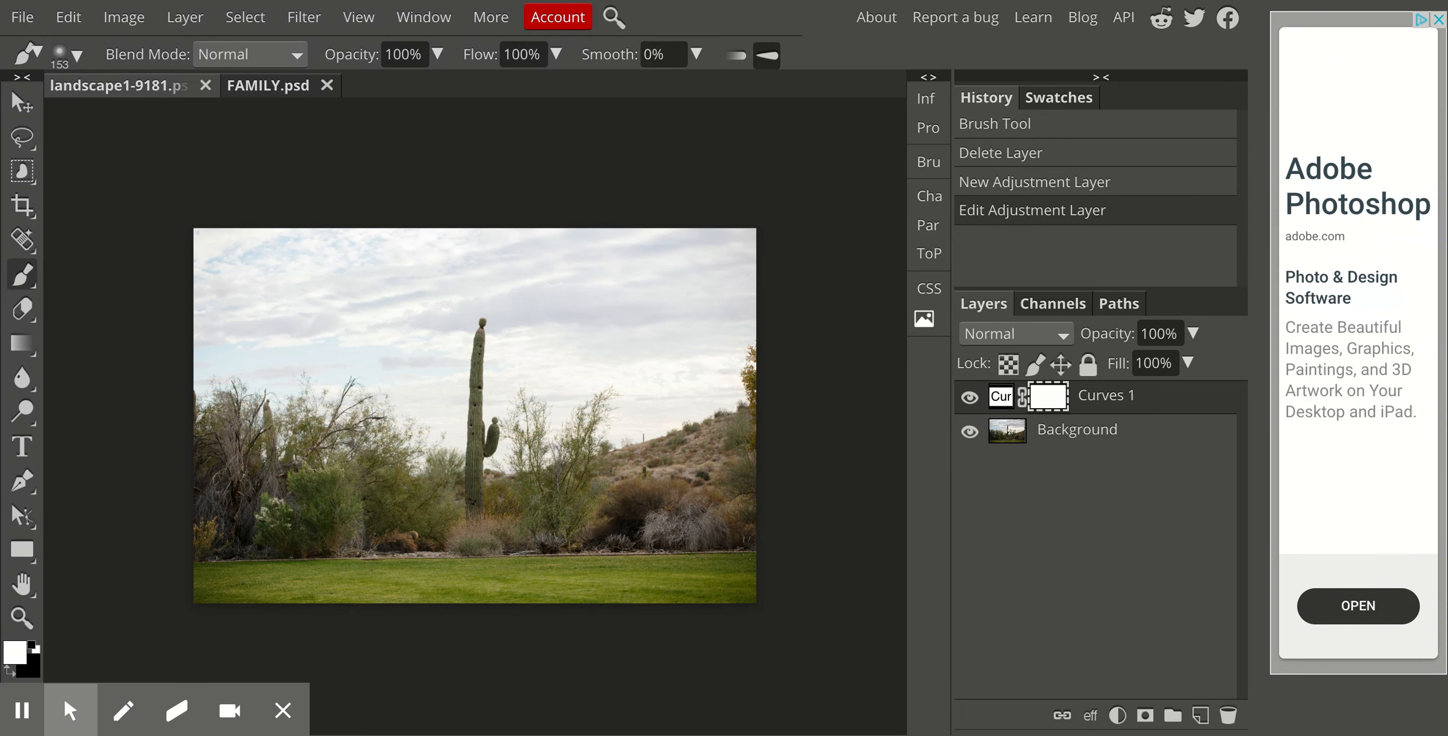
pyautogui.hotkey('ctrl', 'i')
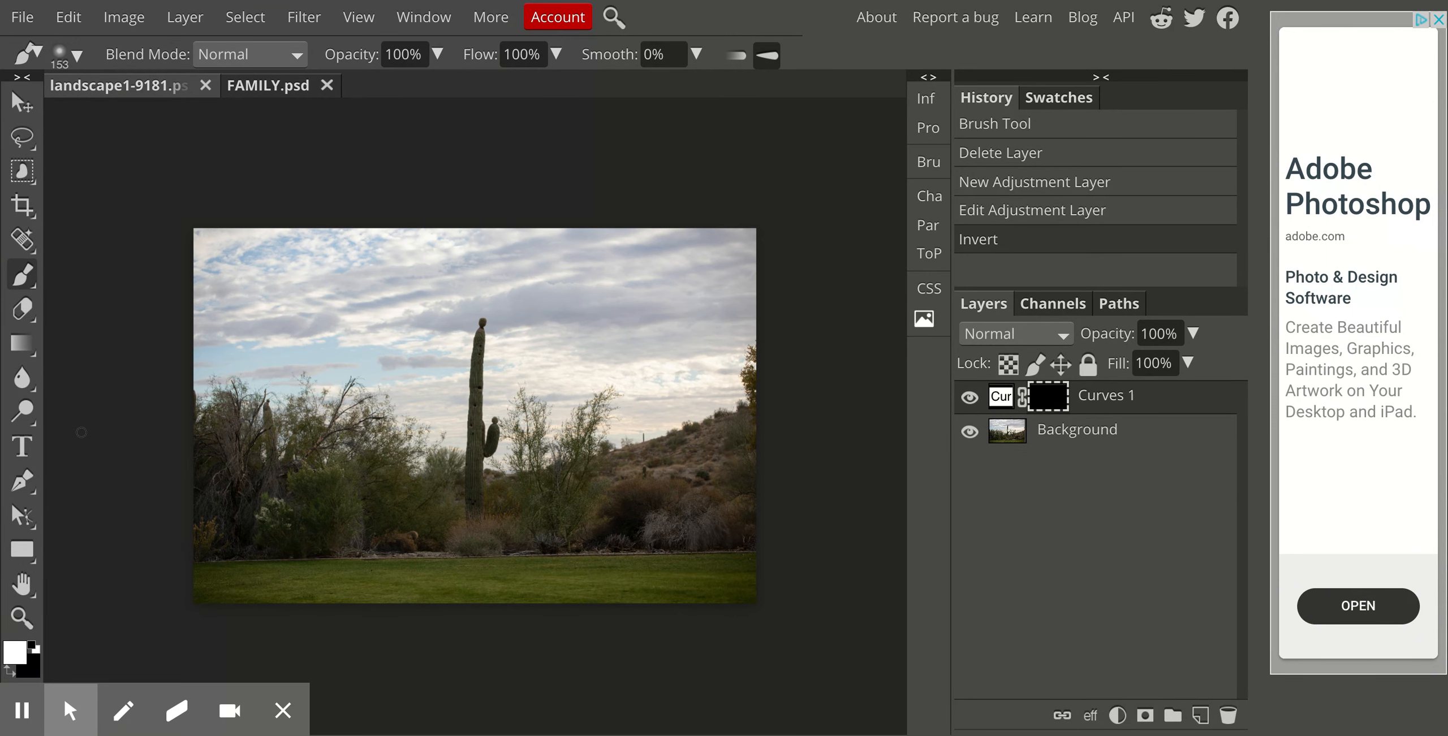
pyautogui.click(15, 651)
pyautogui.click(594, 480)
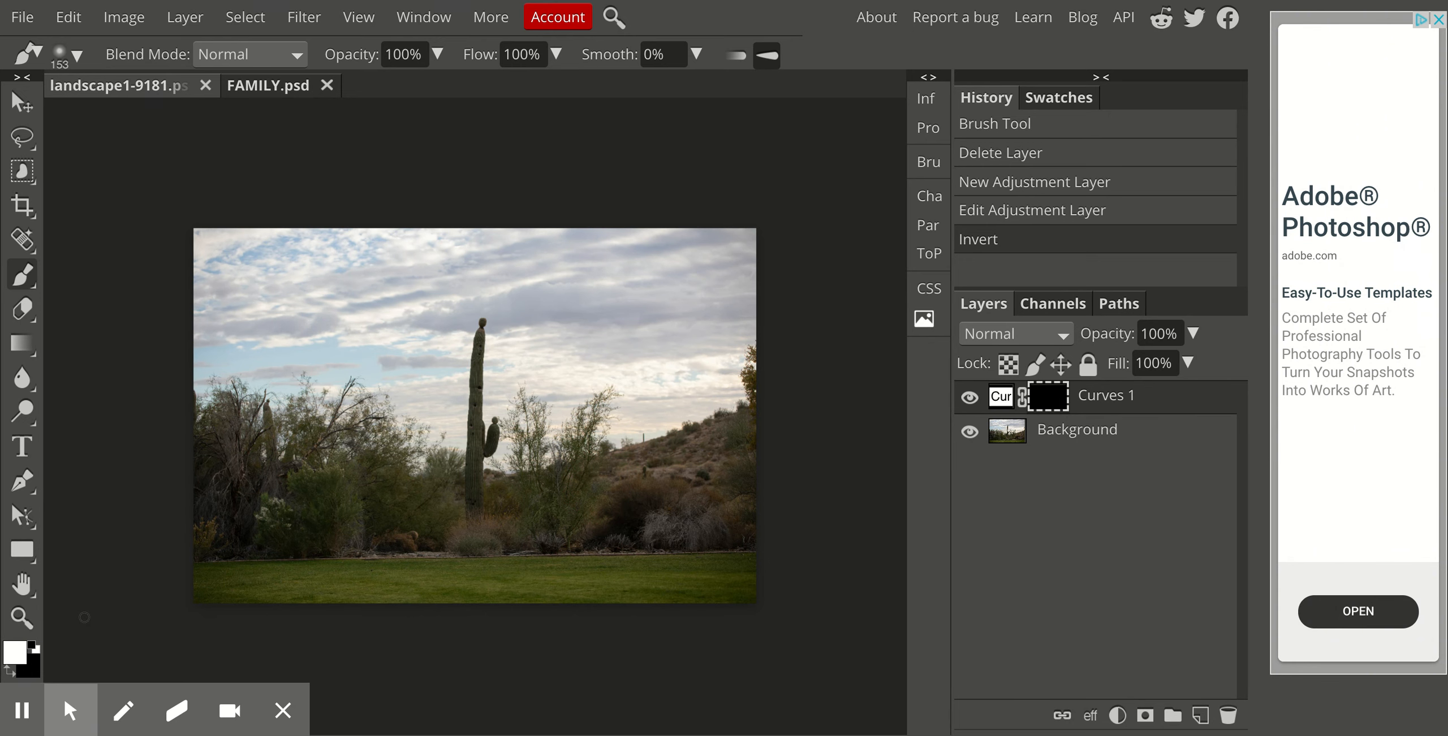
pyautogui.press('x')
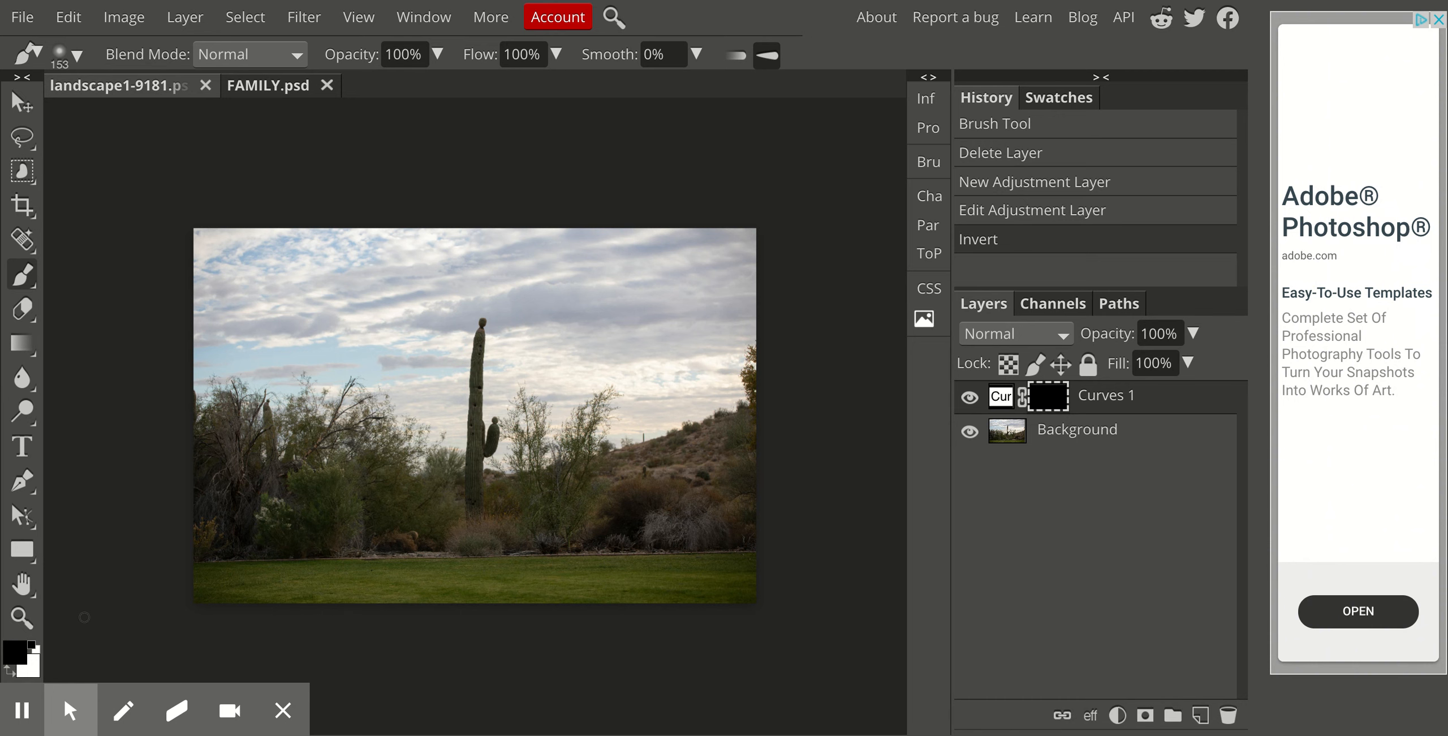
pyautogui.press('x')
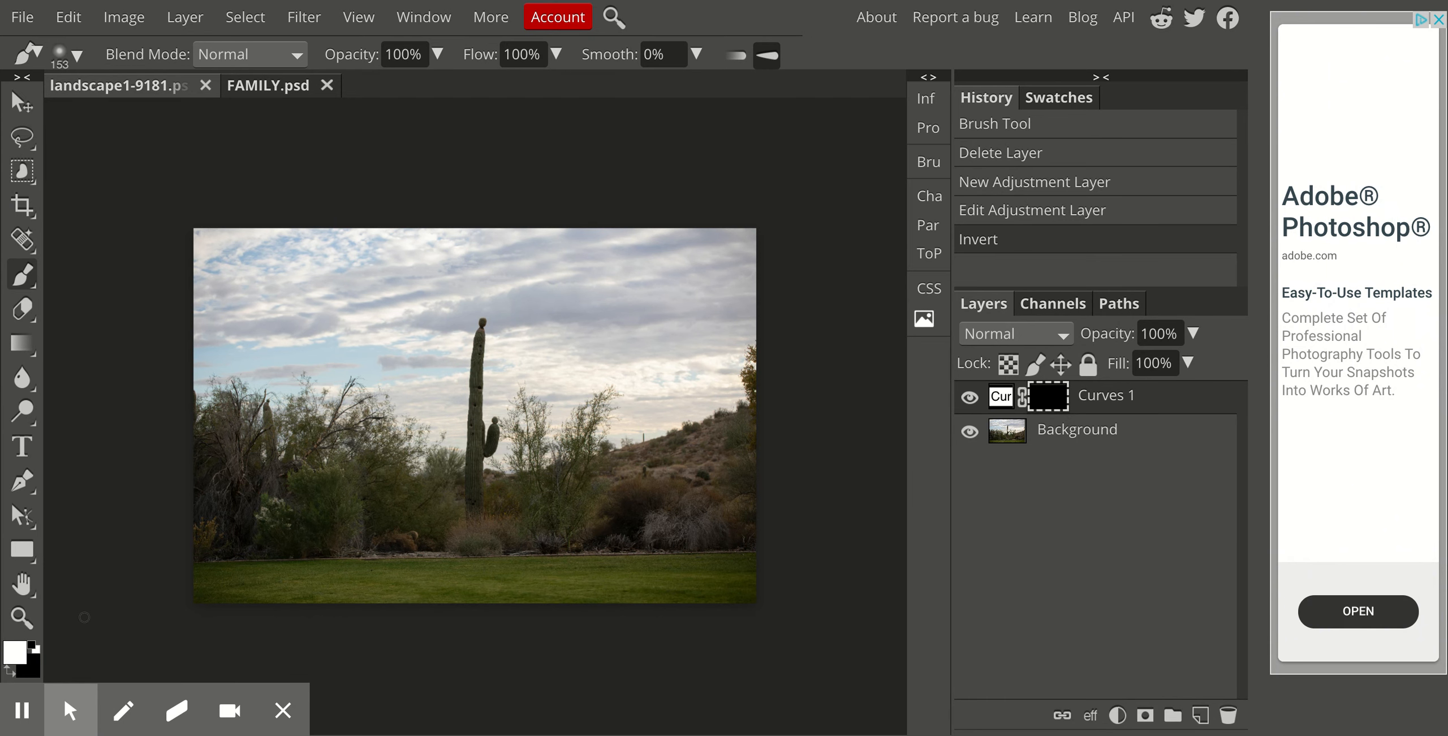
# Set the Brush tool's size to 1000 px and its hardness to 100%.
pyautogui.rightClick(23, 275)
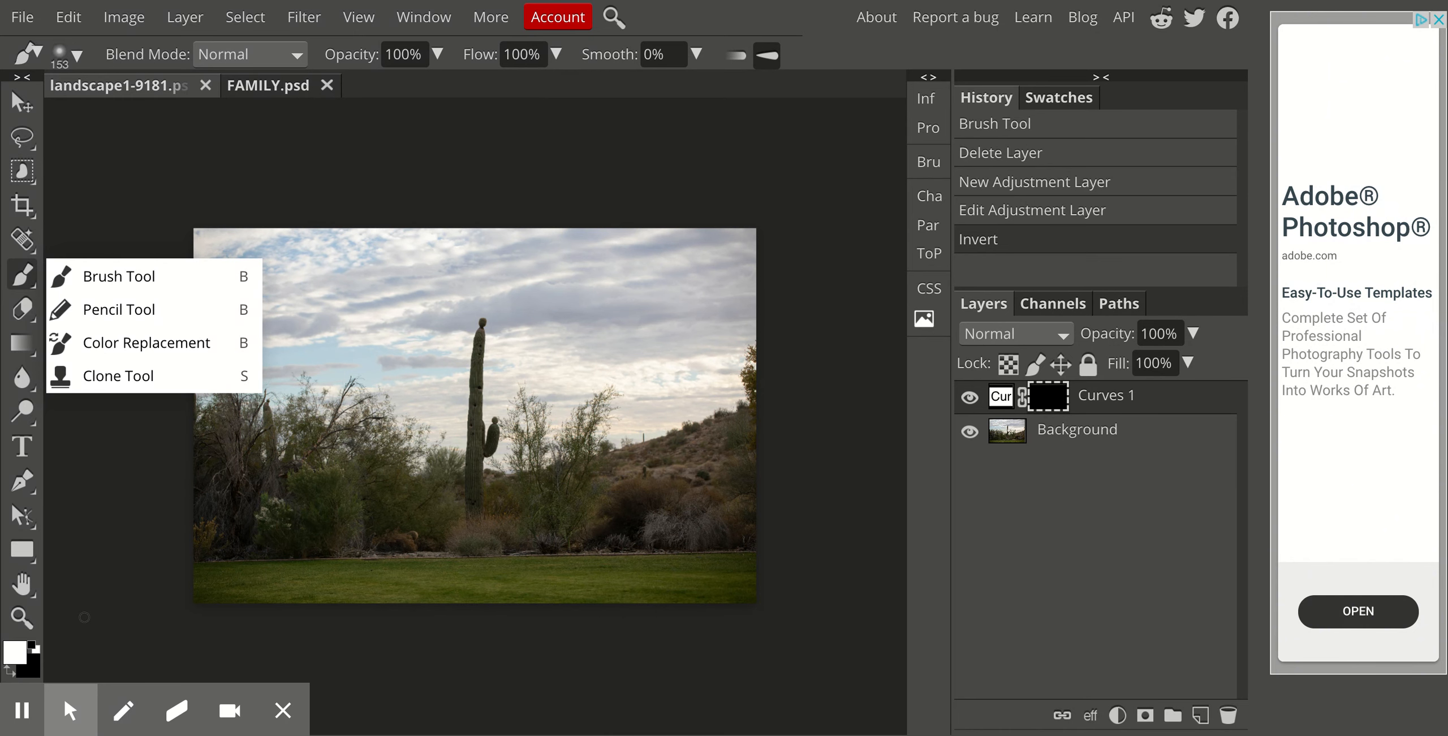
pyautogui.click(64, 56)
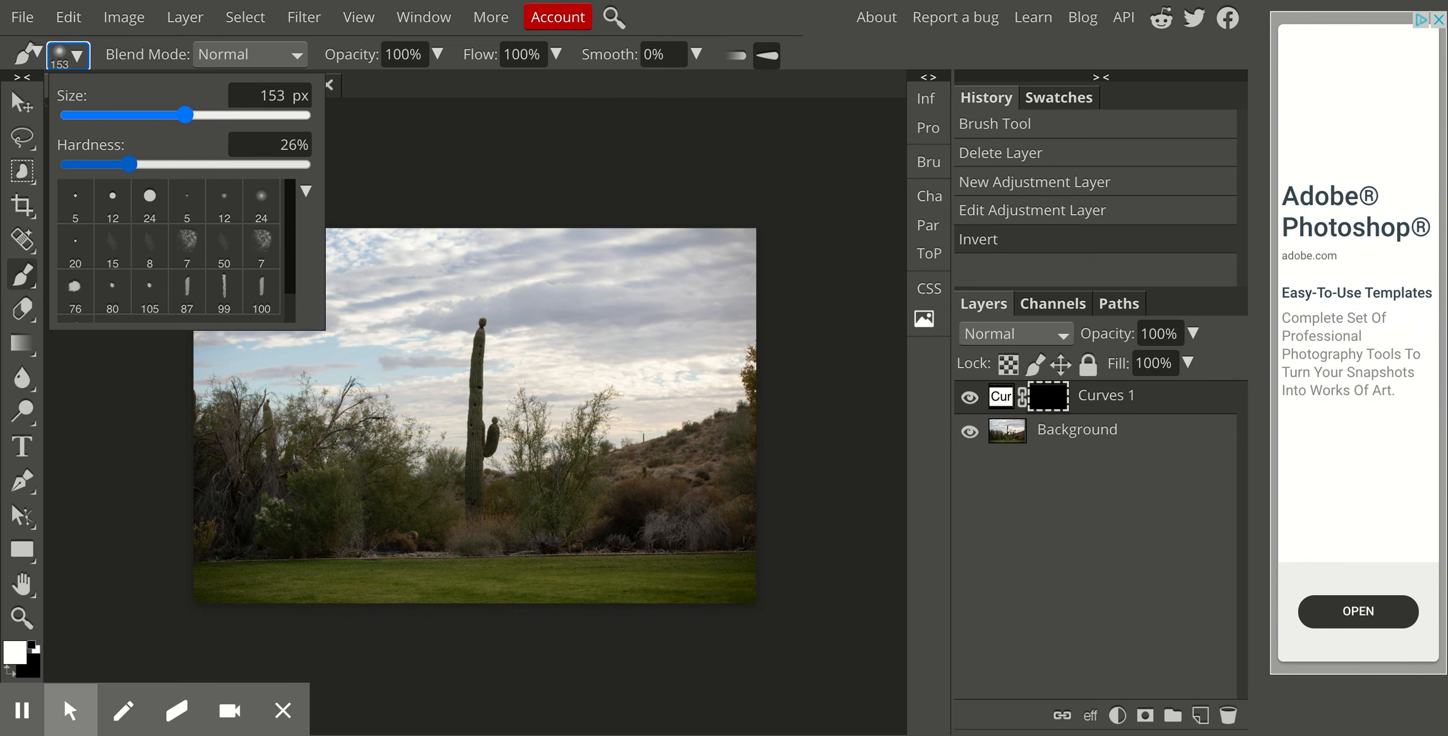
pyautogui.click(187, 116)
pyautogui.moveTo(191, 116); pyautogui.dragTo(331, 116)
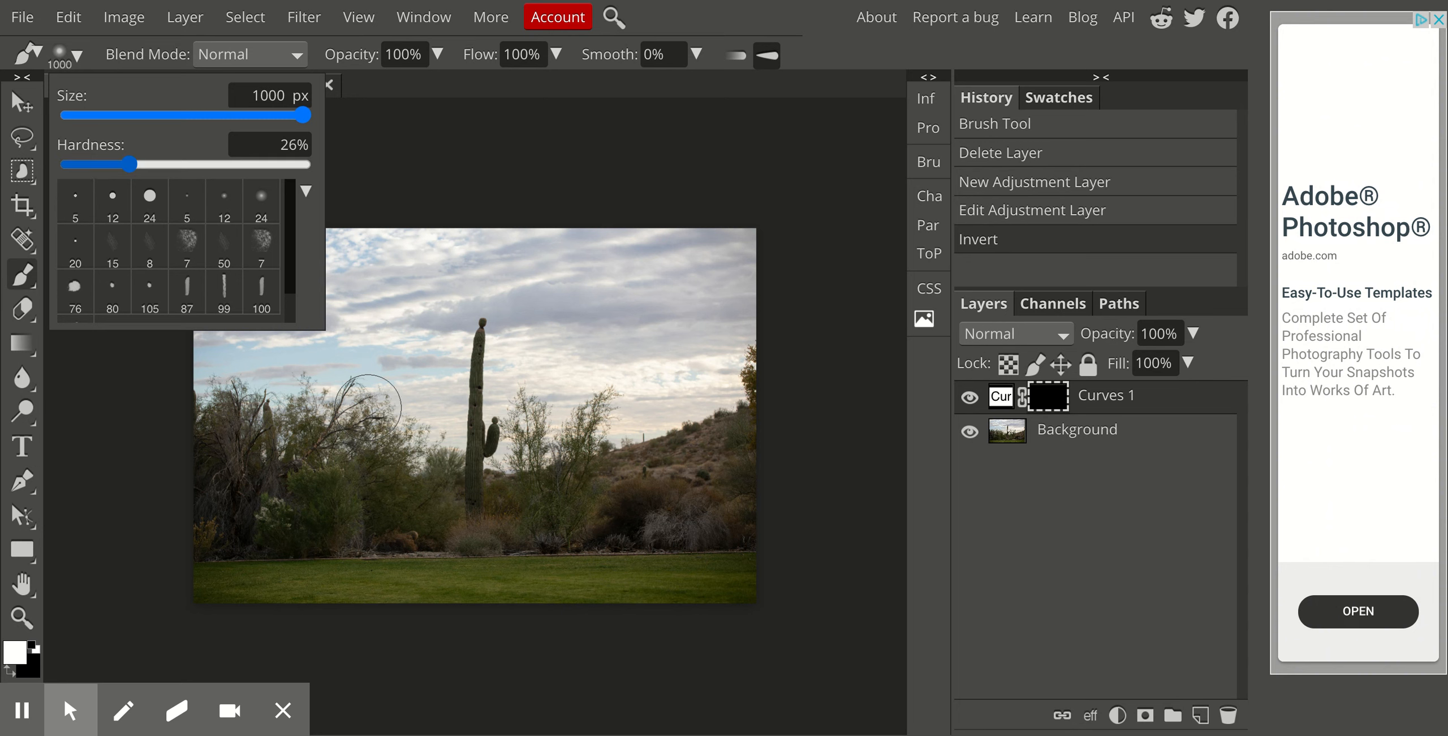
pyautogui.moveTo(129, 164); pyautogui.dragTo(321, 168)
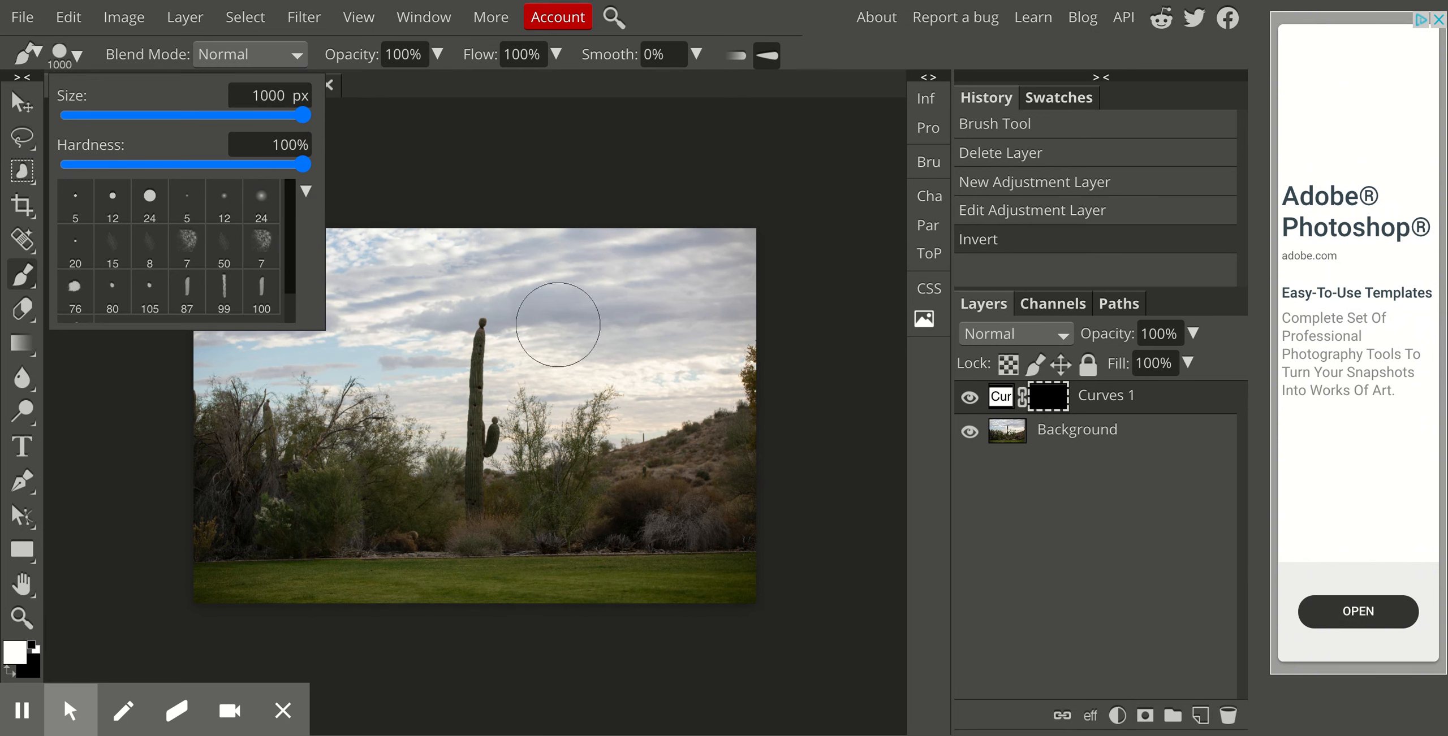
# Try single brush dabs on the mask over the sky beside the cactus at 100% and 0% hardness, undoing each.
pyautogui.click(587, 316)
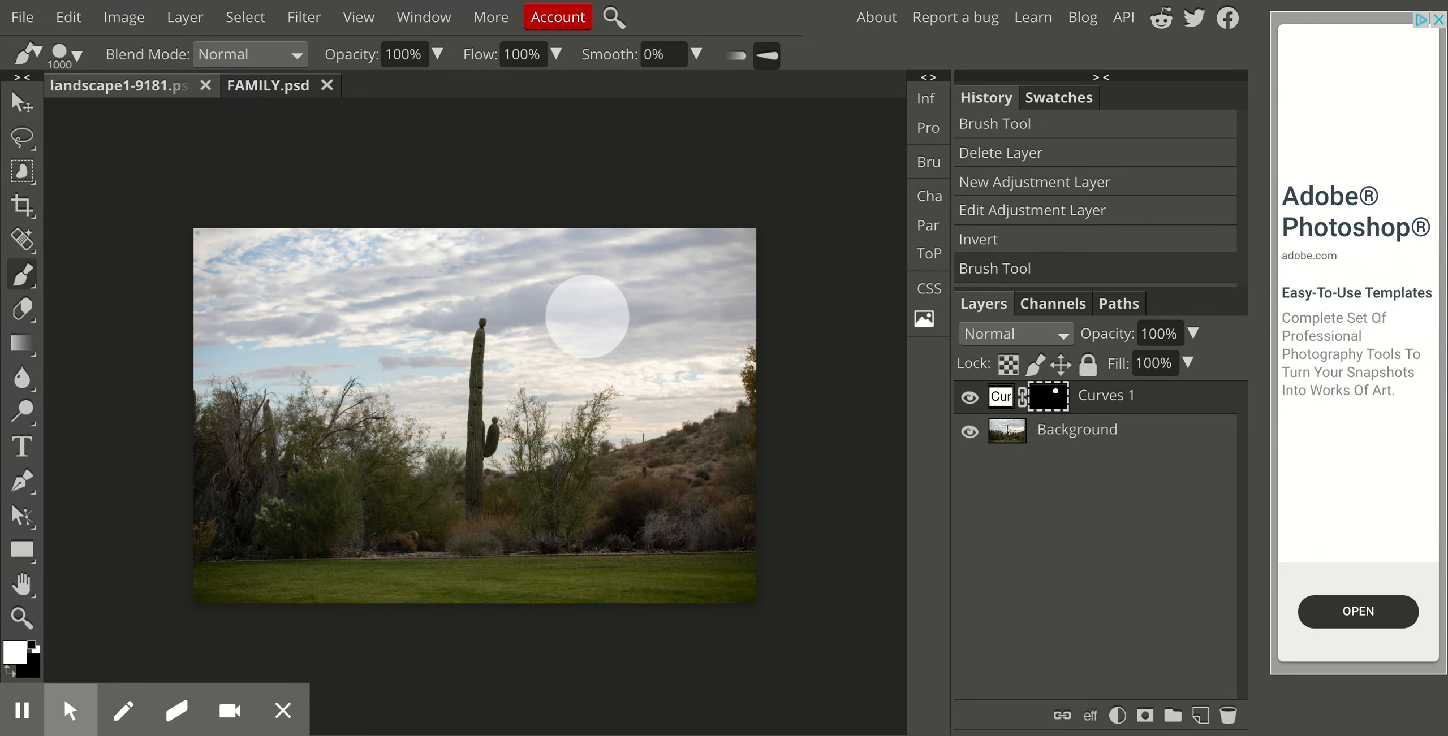
pyautogui.hotkey('ctrl', 'z')
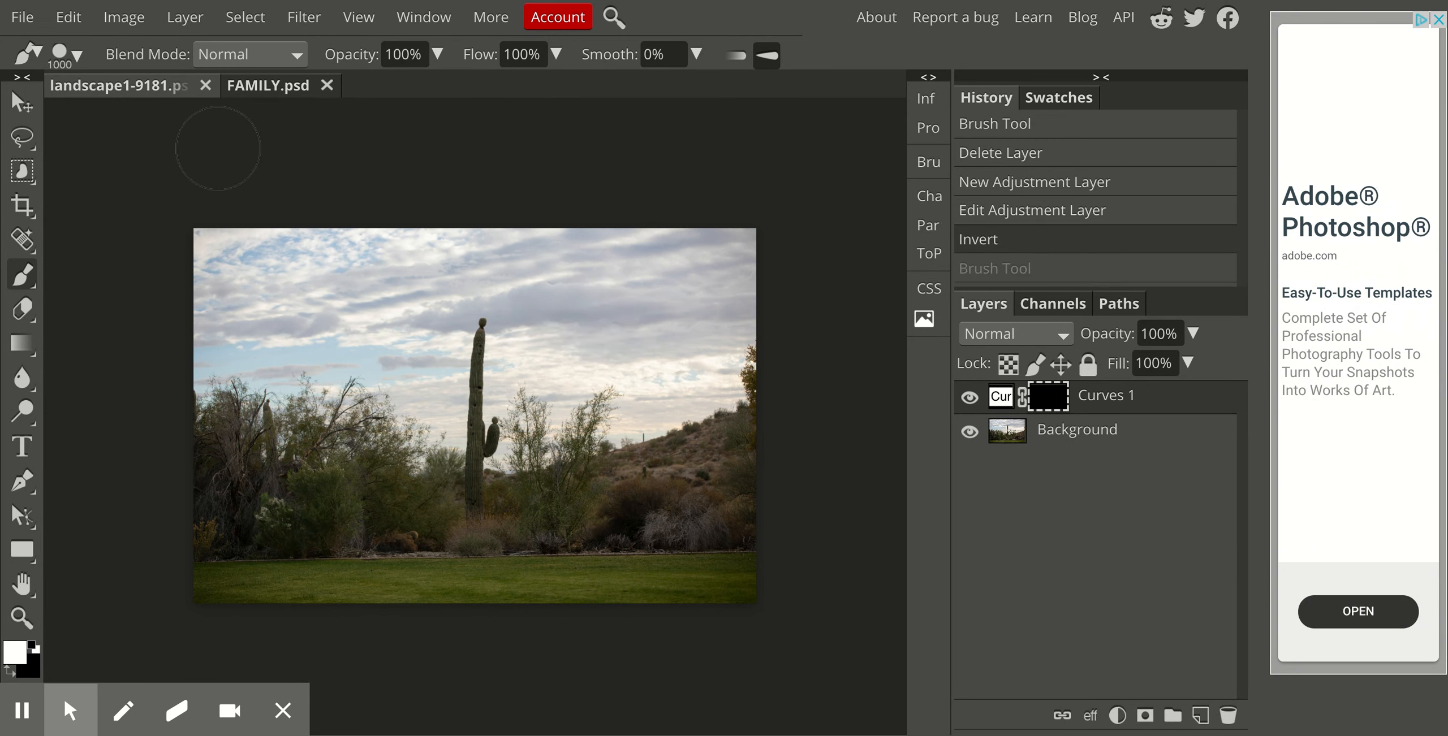
pyautogui.click(63, 54)
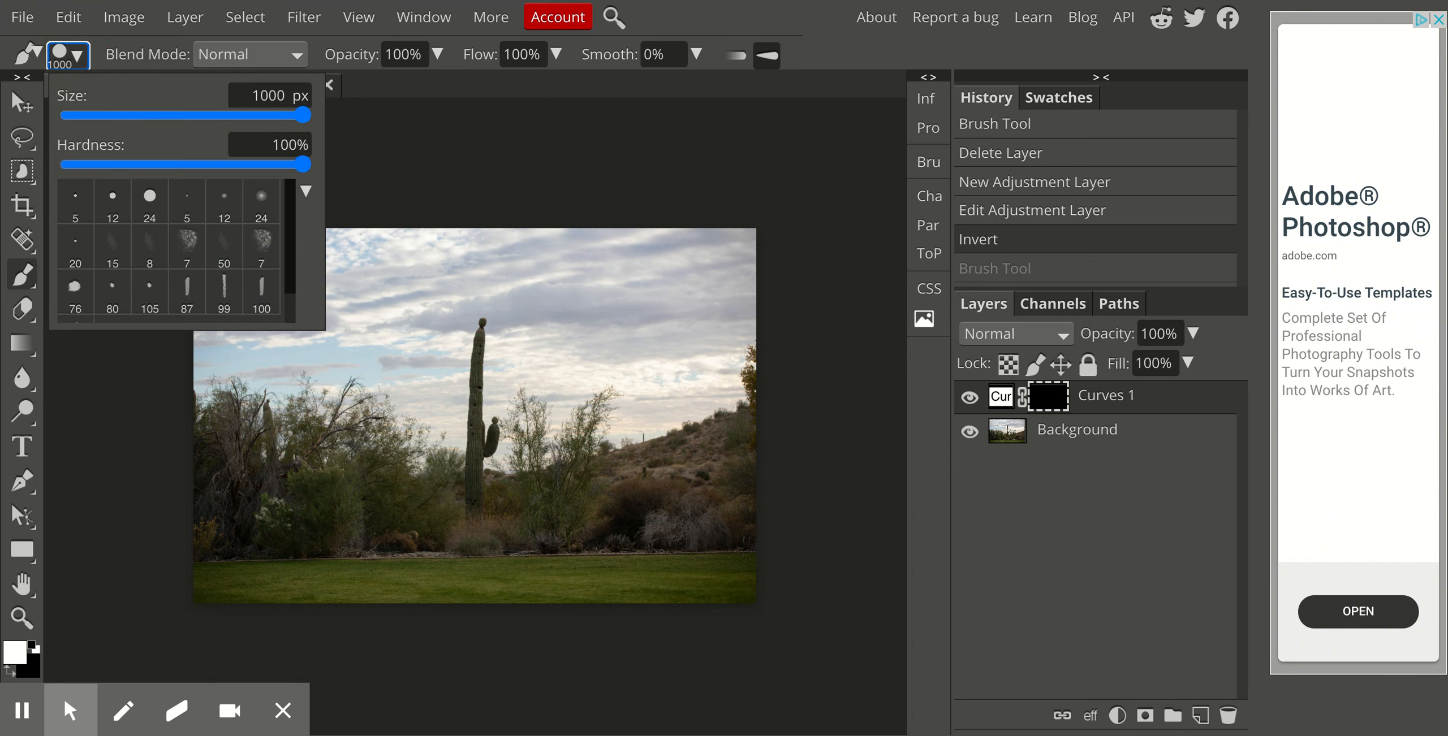
pyautogui.moveTo(303, 165); pyautogui.dragTo(67, 164)
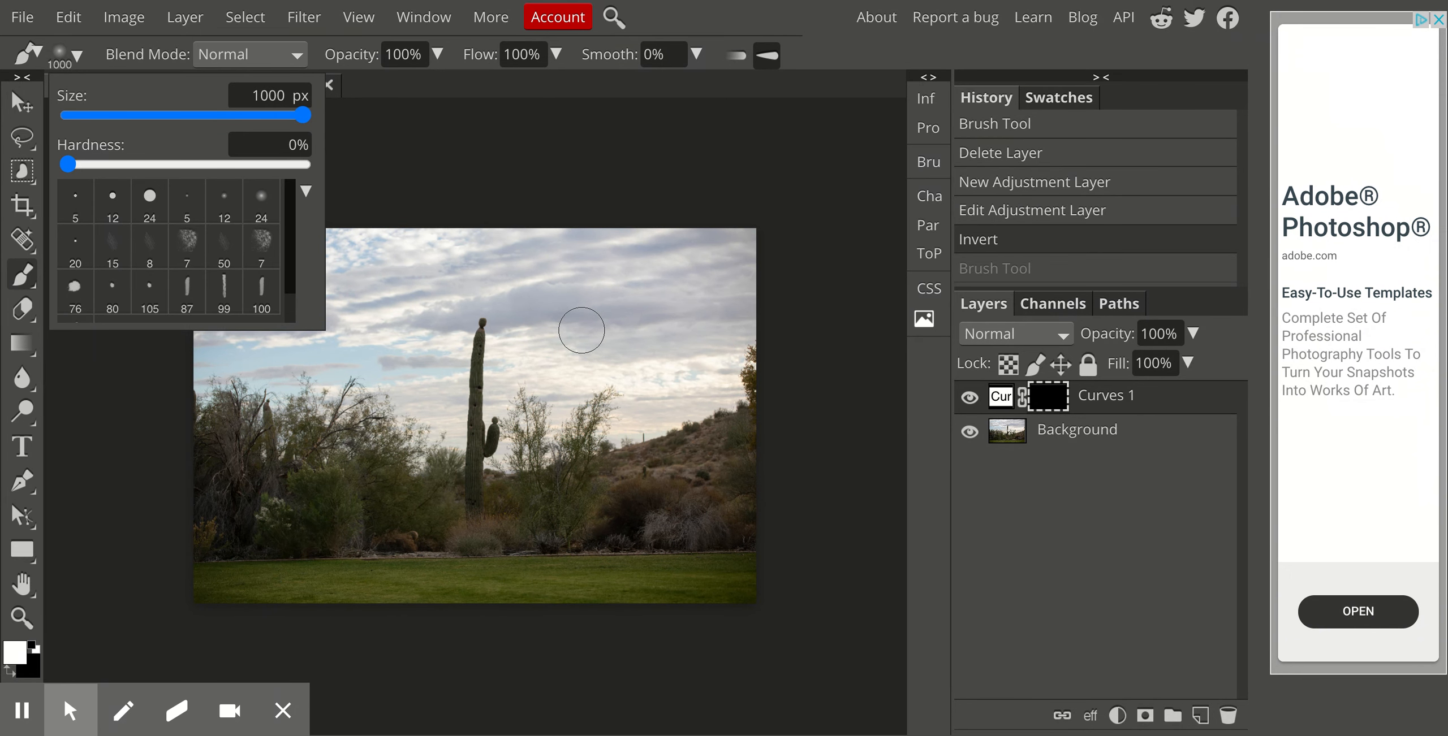
pyautogui.click(581, 330)
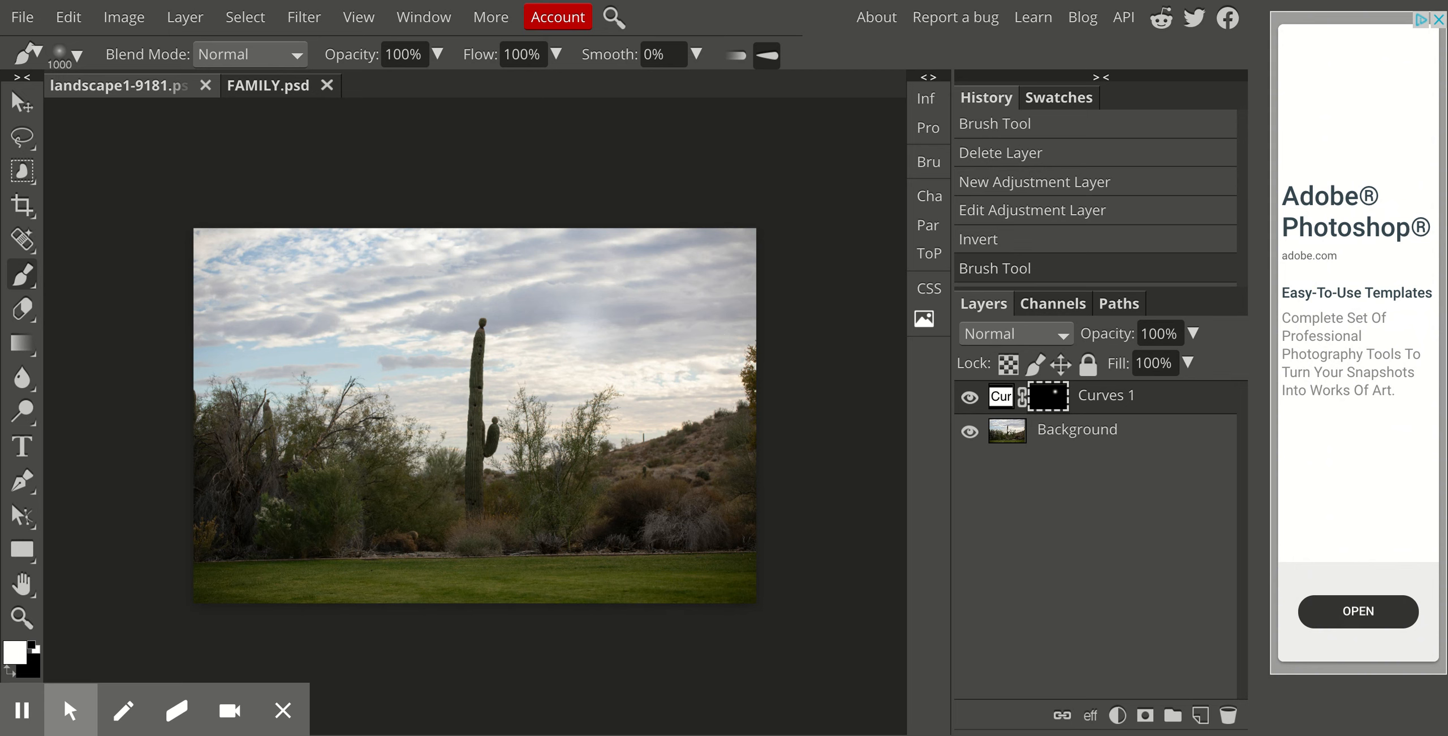
pyautogui.hotkey('ctrl', 'z')
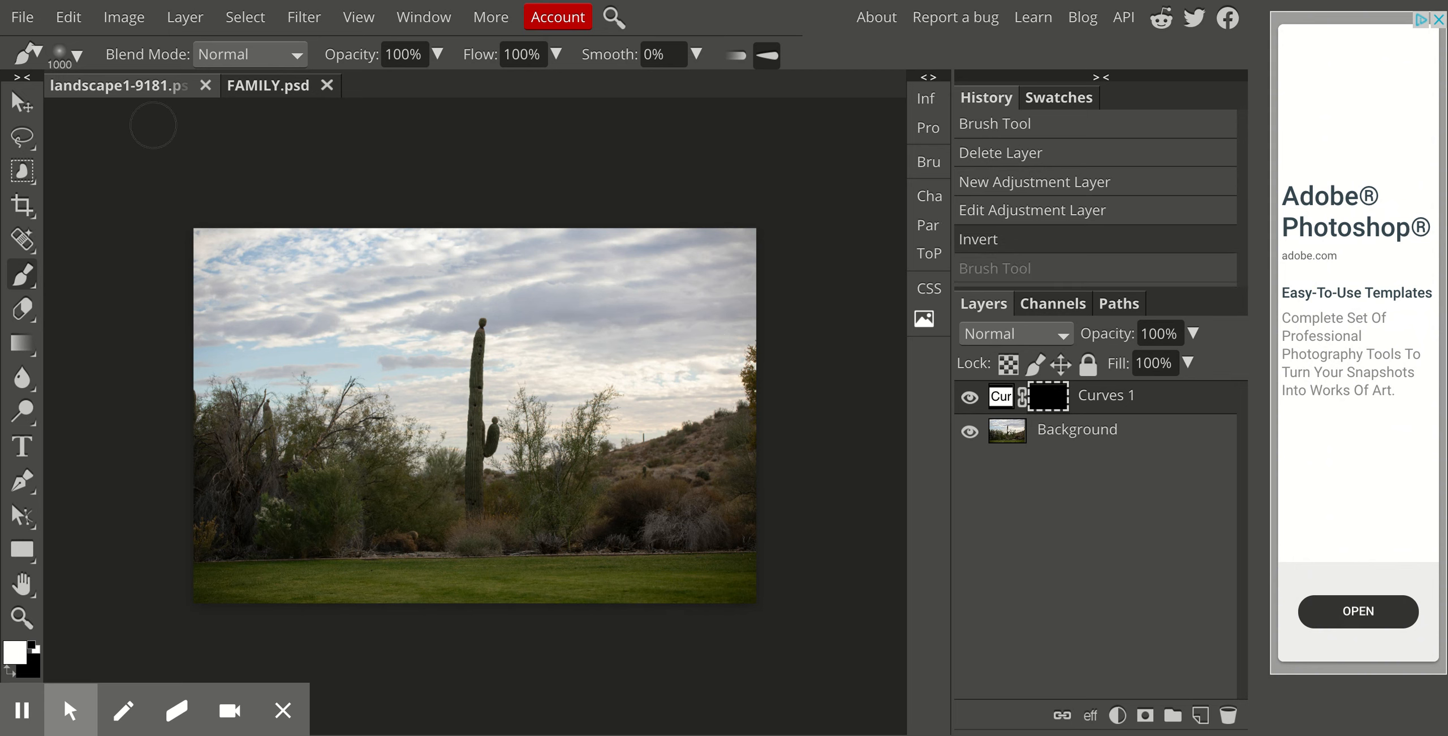
# Set the brush hardness to 50%, keeping the 1000 px size.
pyautogui.click(76, 61)
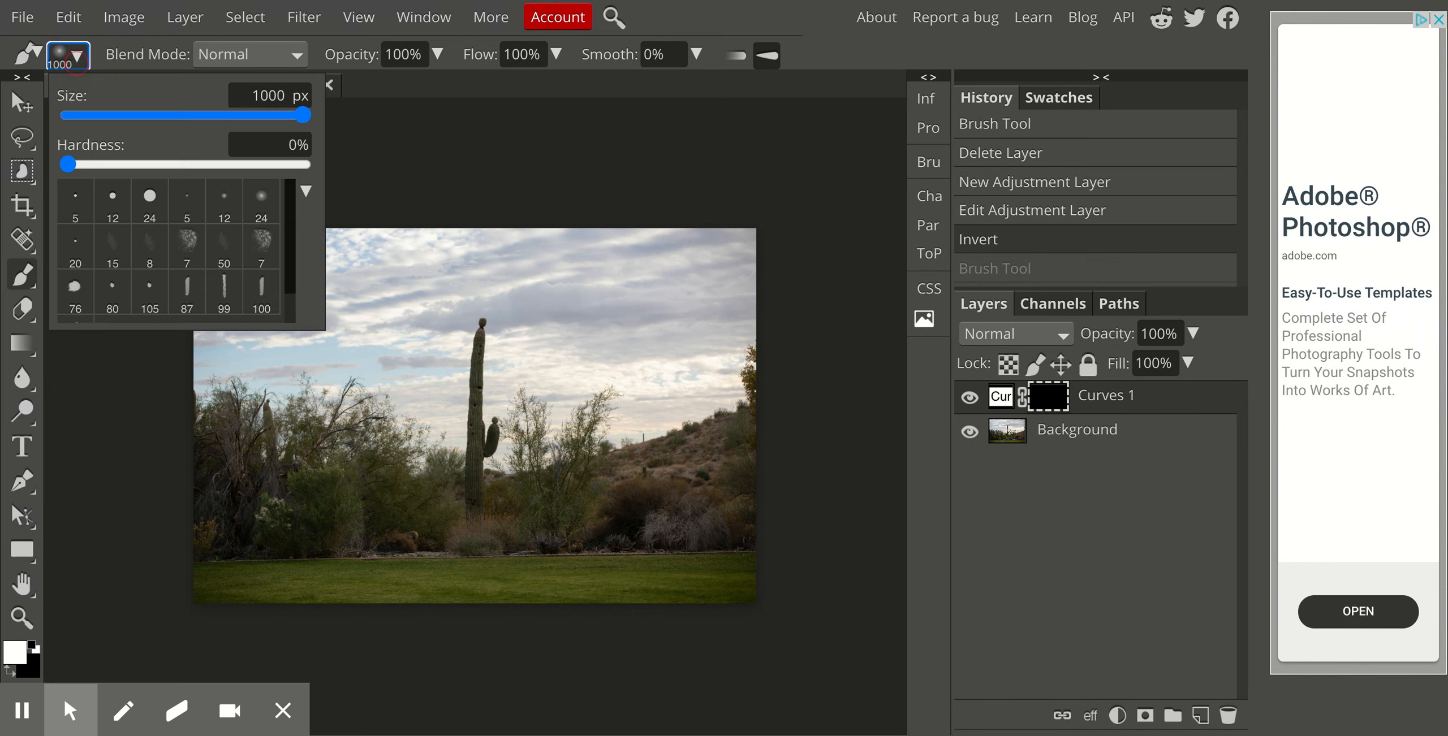
pyautogui.click(179, 164)
pyautogui.click(300, 144)
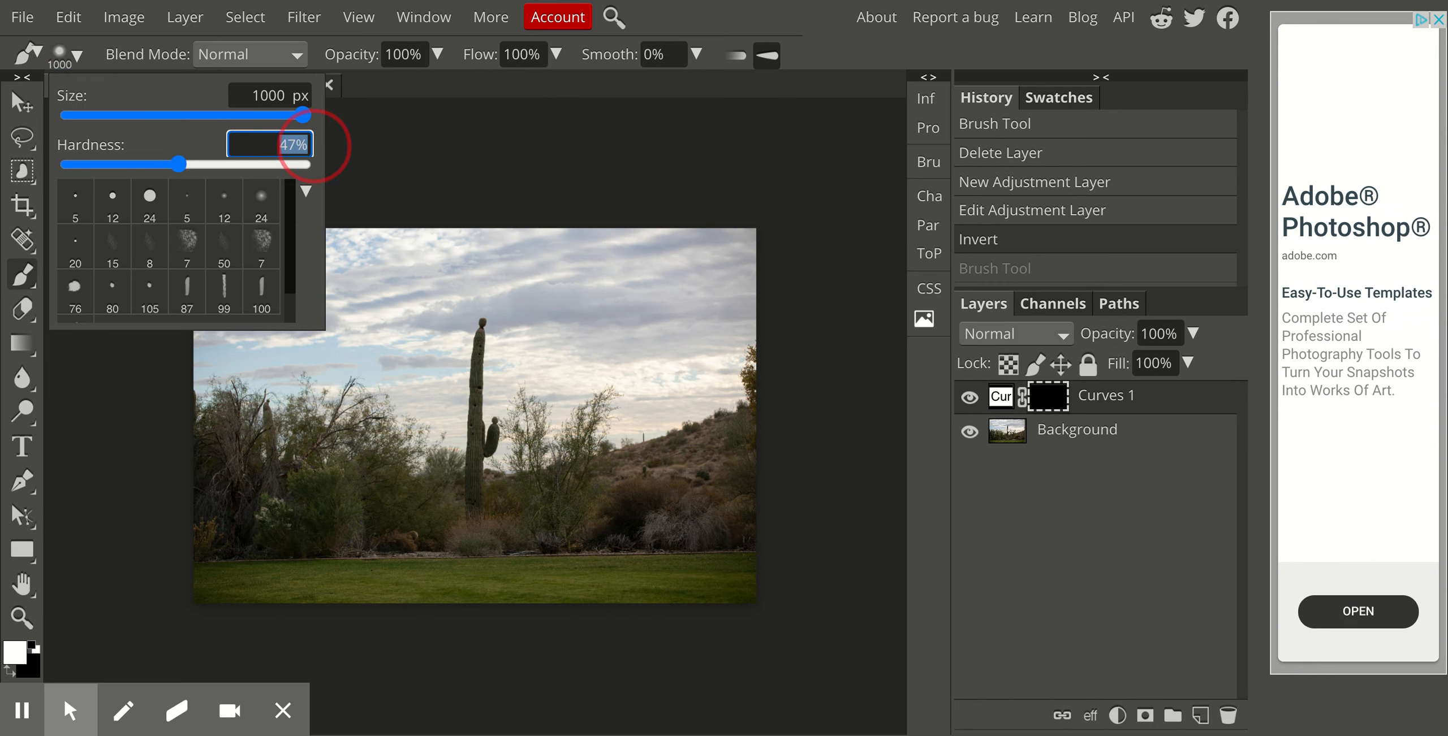
pyautogui.write('50')
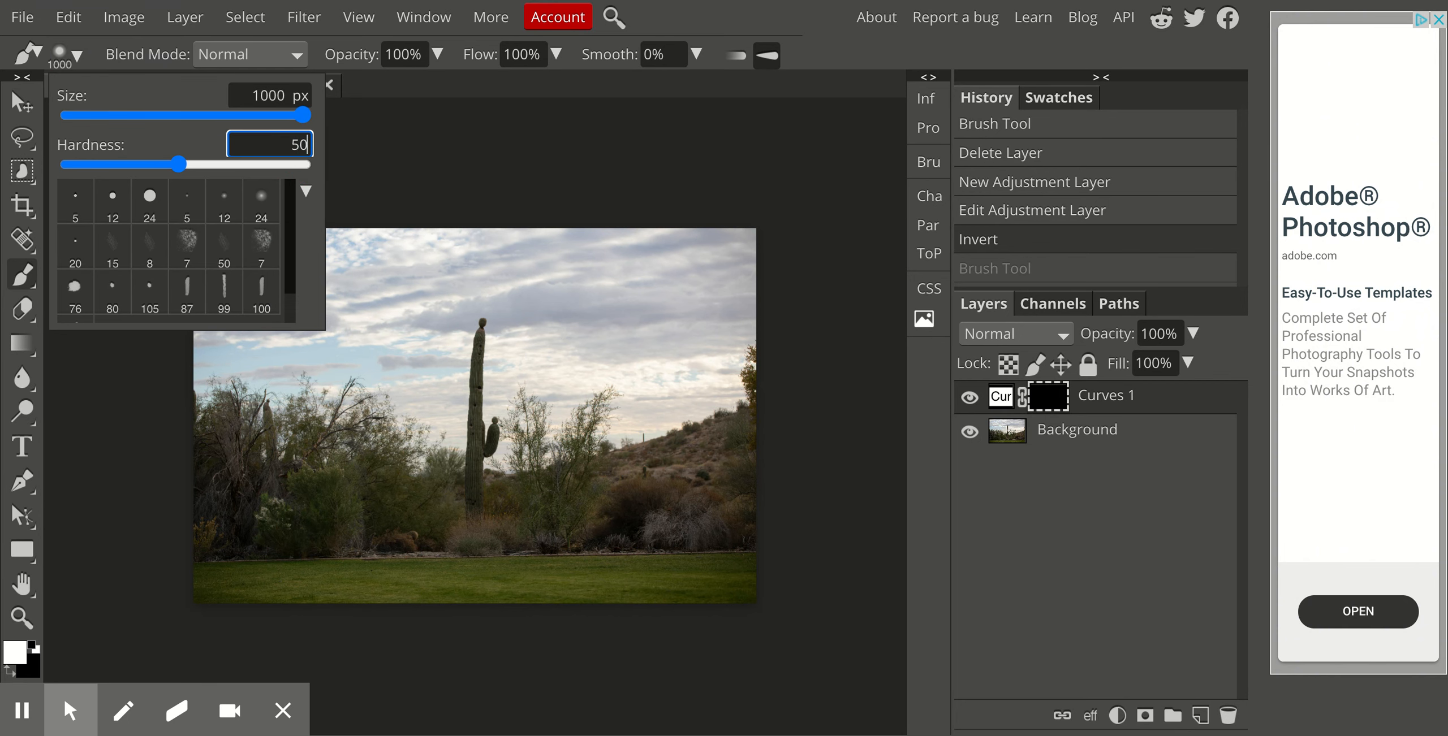
pyautogui.press('Return')
pyautogui.click(68, 55)
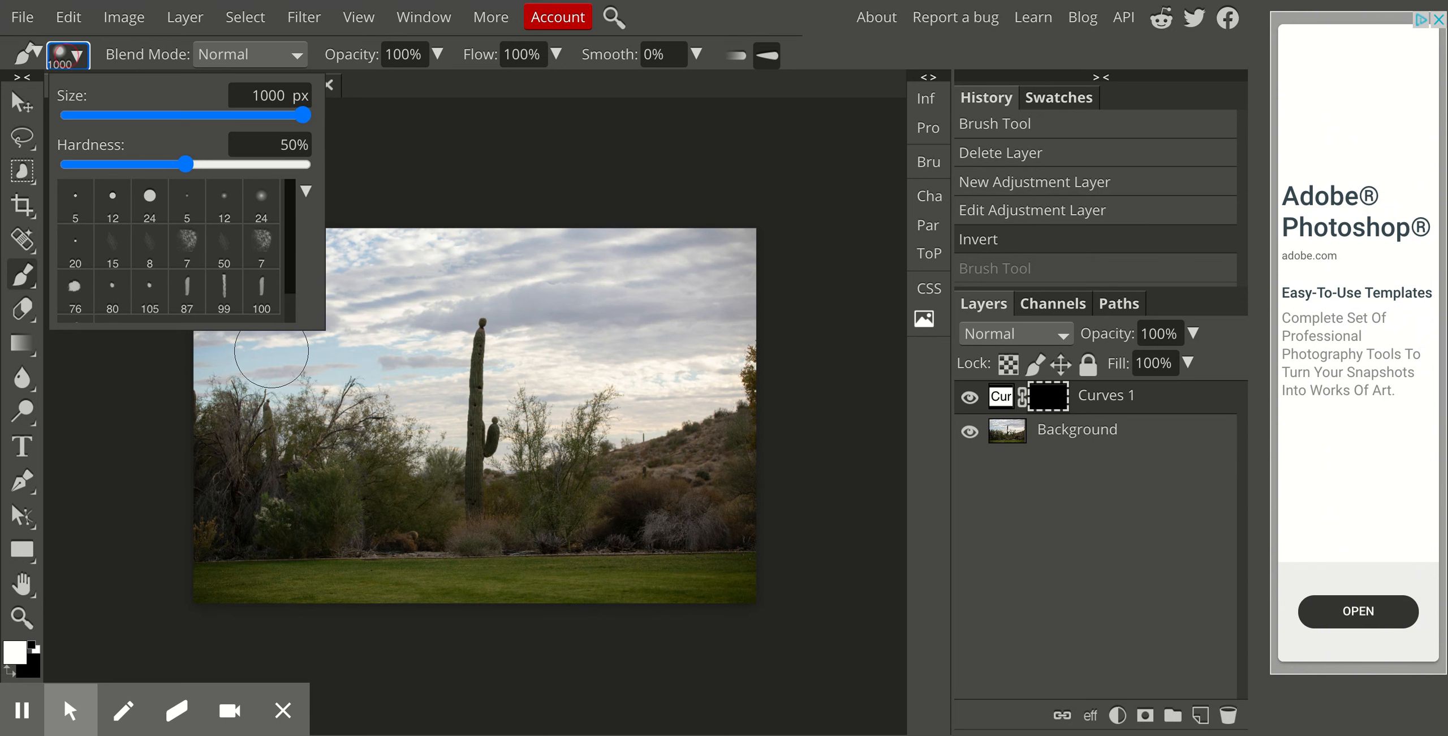
pyautogui.click(382, 135)
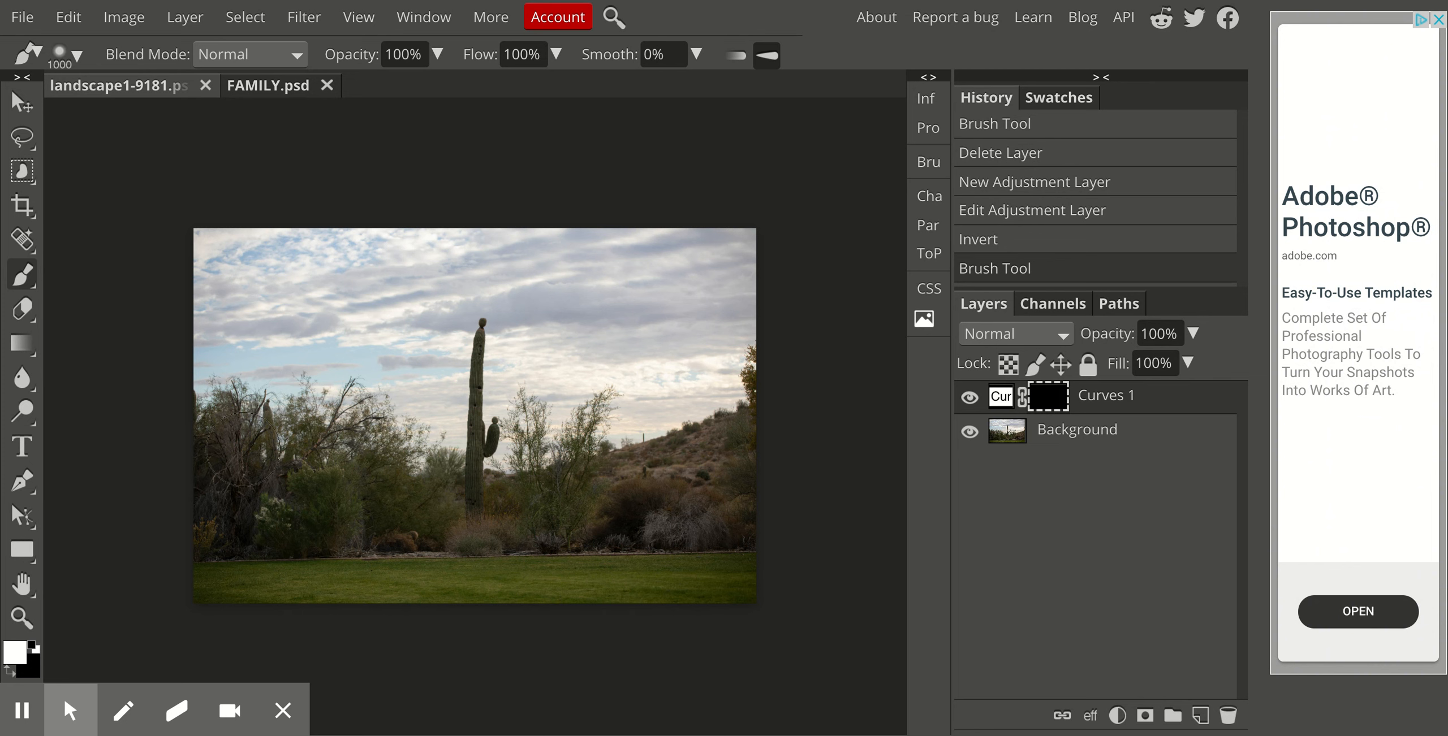
# Paint white on the Curves 1 mask over the grass, the lower bushes and the hillside's right edge to brighten them.
pyautogui.moveTo(226, 461)
pyautogui.mouseDown()
pyautogui.moveTo(219, 573)
pyautogui.moveTo(235, 616)
pyautogui.moveTo(355, 561)
pyautogui.moveTo(475, 590)
pyautogui.moveTo(805, 571)
pyautogui.mouseUp()
pyautogui.click(742, 523)
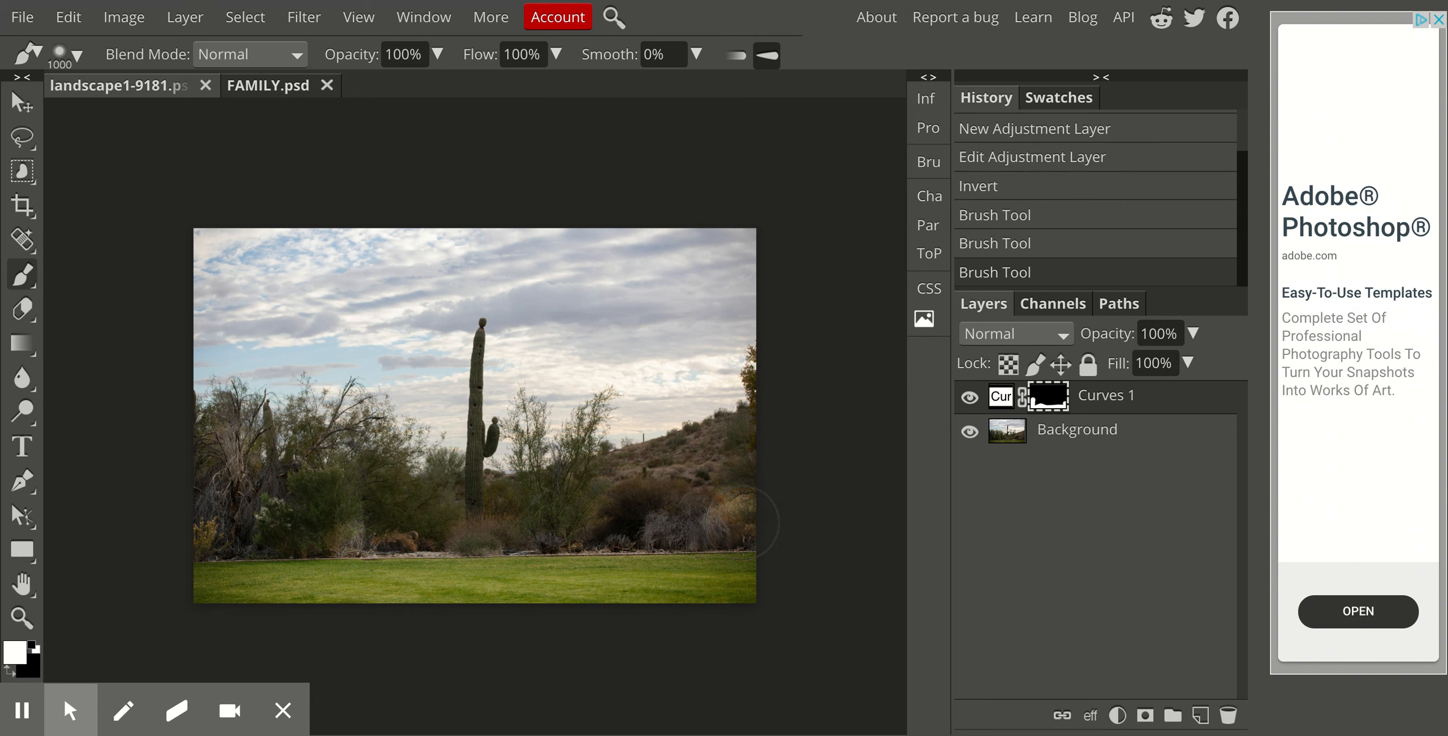
pyautogui.moveTo(742, 523)
pyautogui.mouseDown()
pyautogui.moveTo(614, 517)
pyautogui.moveTo(616, 529)
pyautogui.mouseUp()
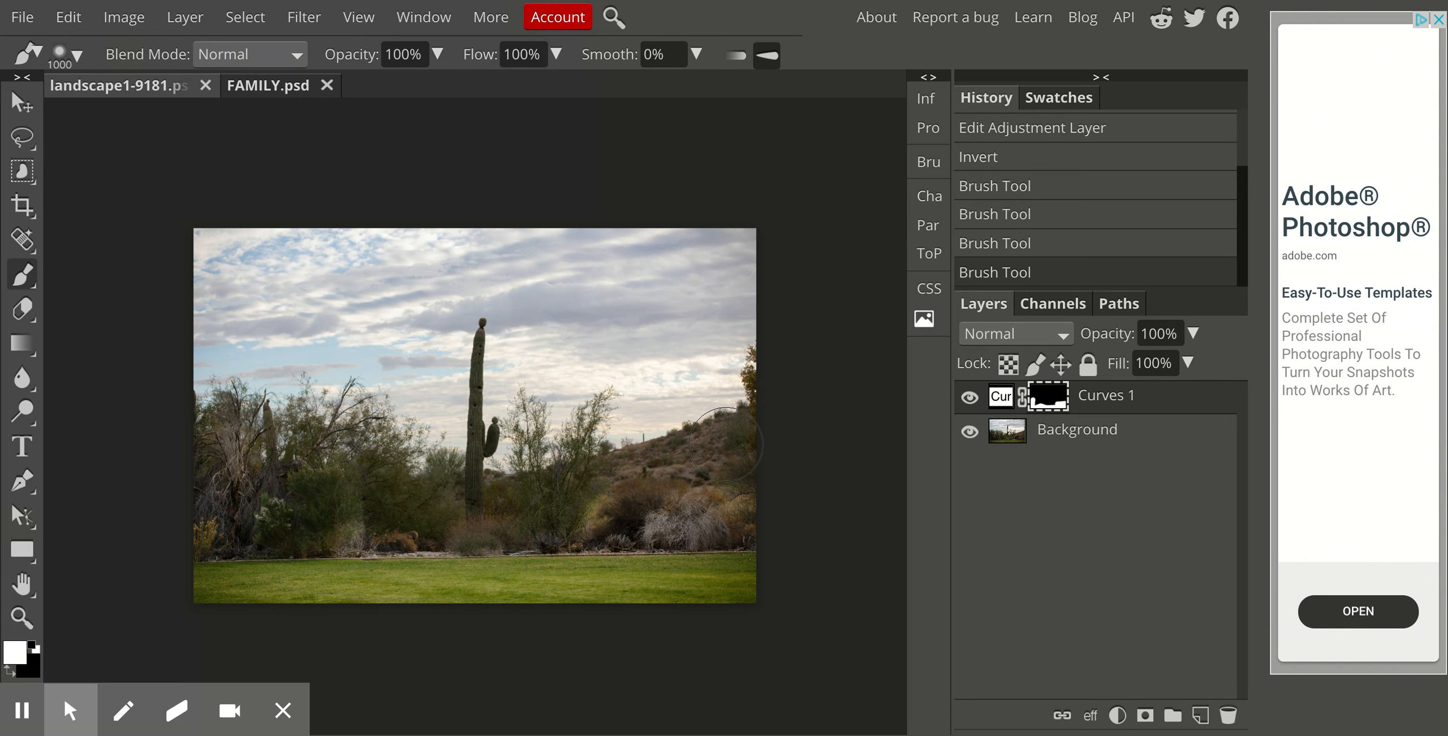
pyautogui.moveTo(726, 444); pyautogui.dragTo(730, 444)
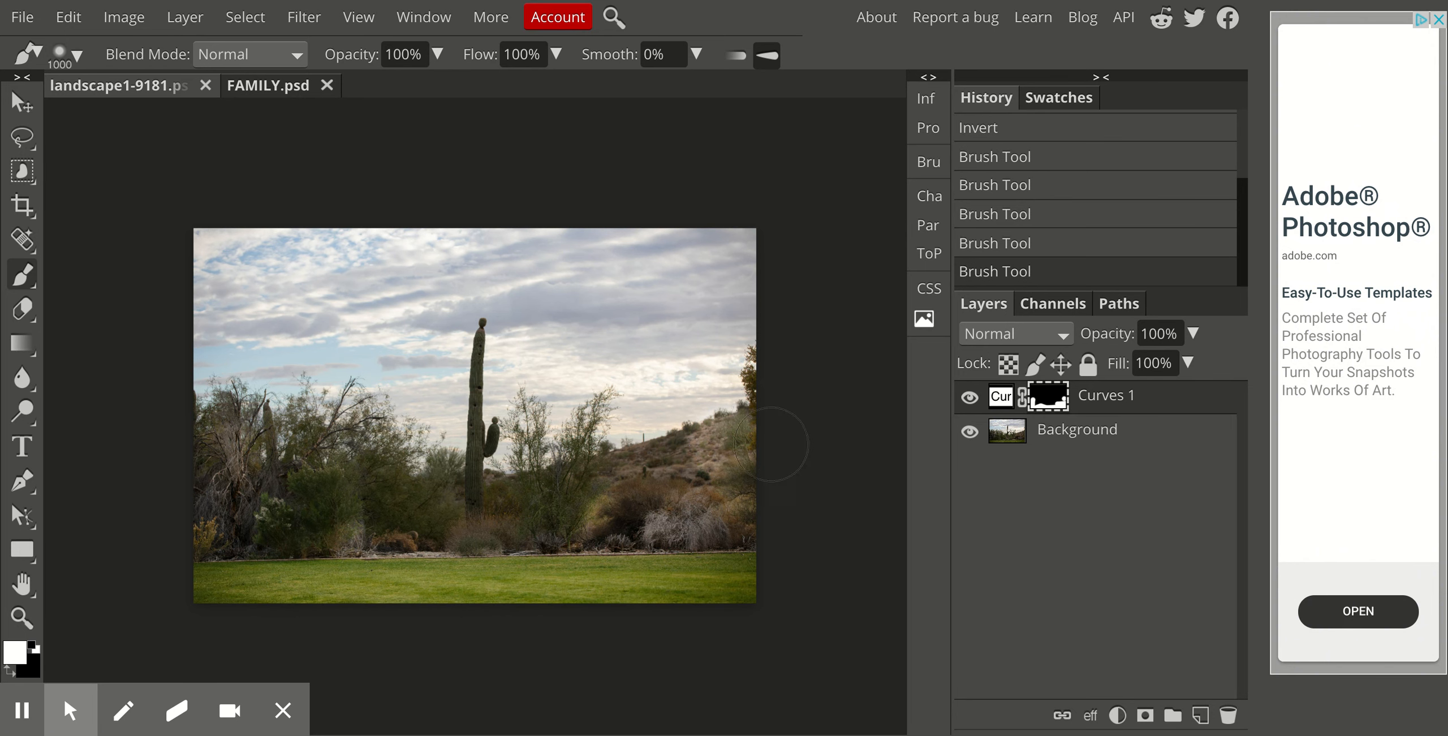
# Compare the hillside with and without the last brush stroke, and paint more white on the mask over the slope.
pyautogui.scroll(5, 509, 416)
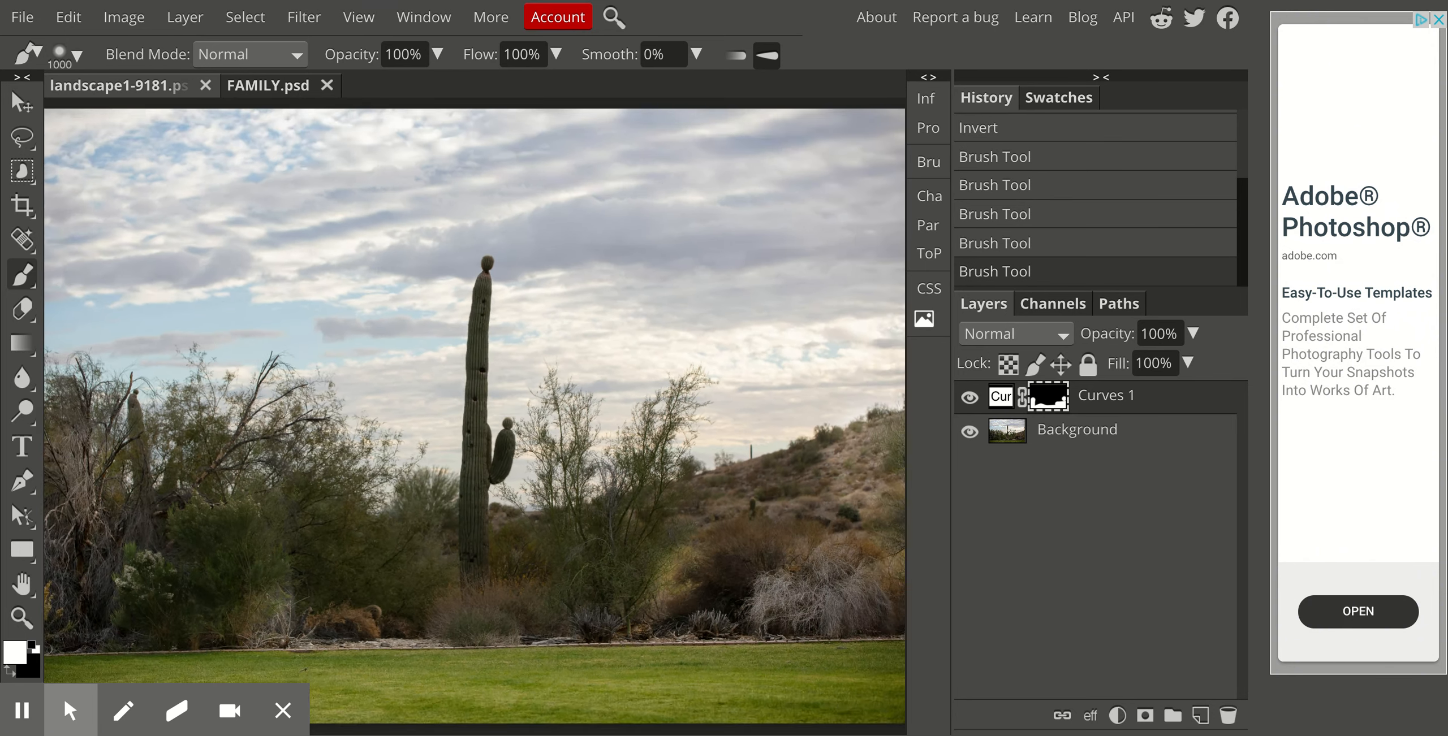
pyautogui.hscroll(10, 798, 463)
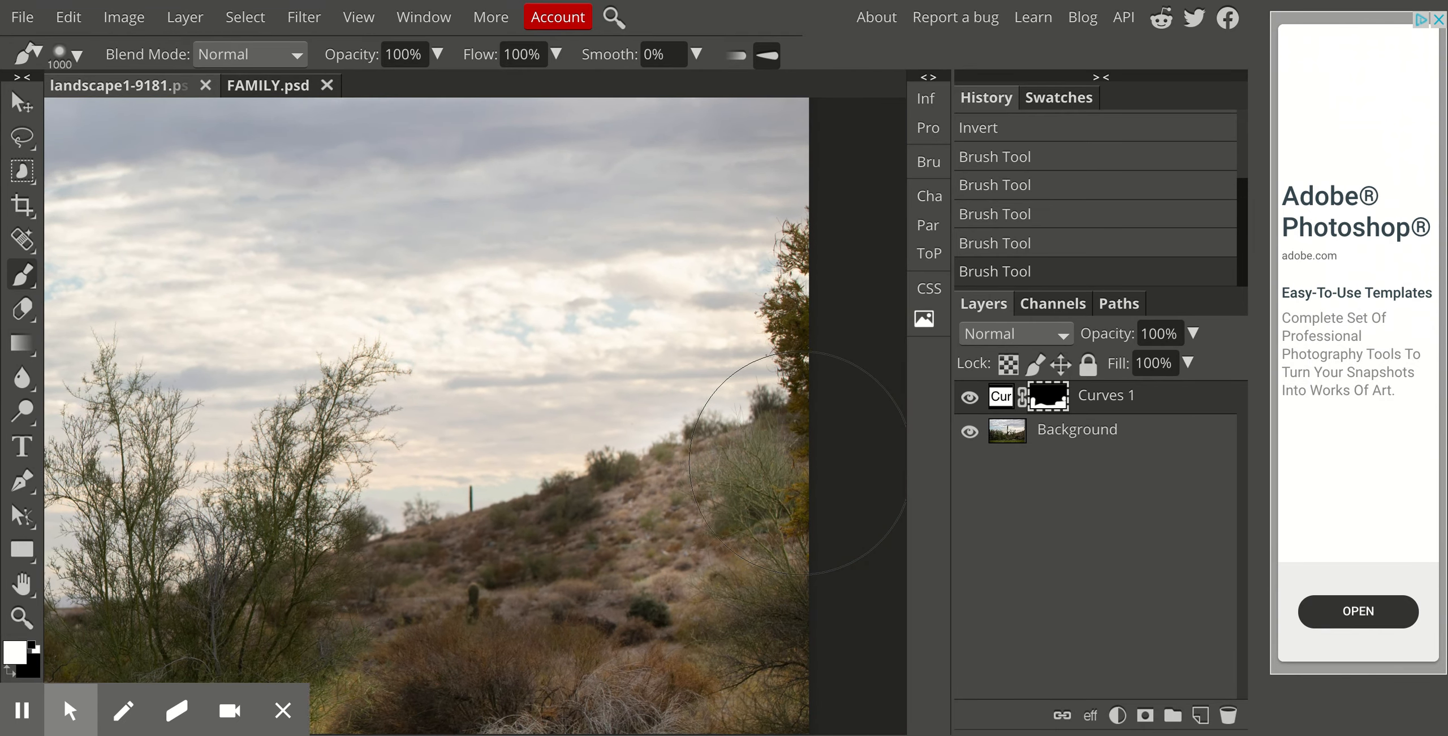
pyautogui.hscroll(5, 800, 463)
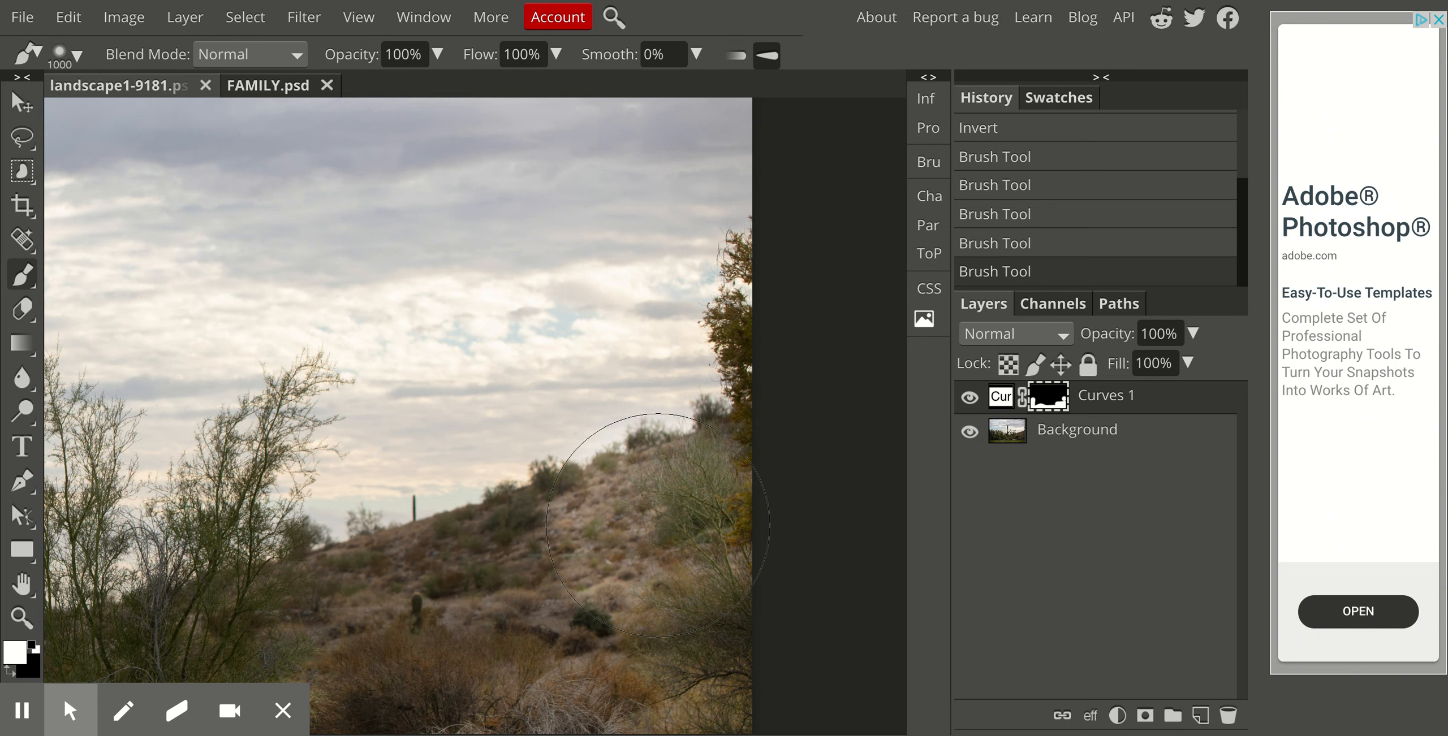
pyautogui.hotkey('ctrl', 'z')
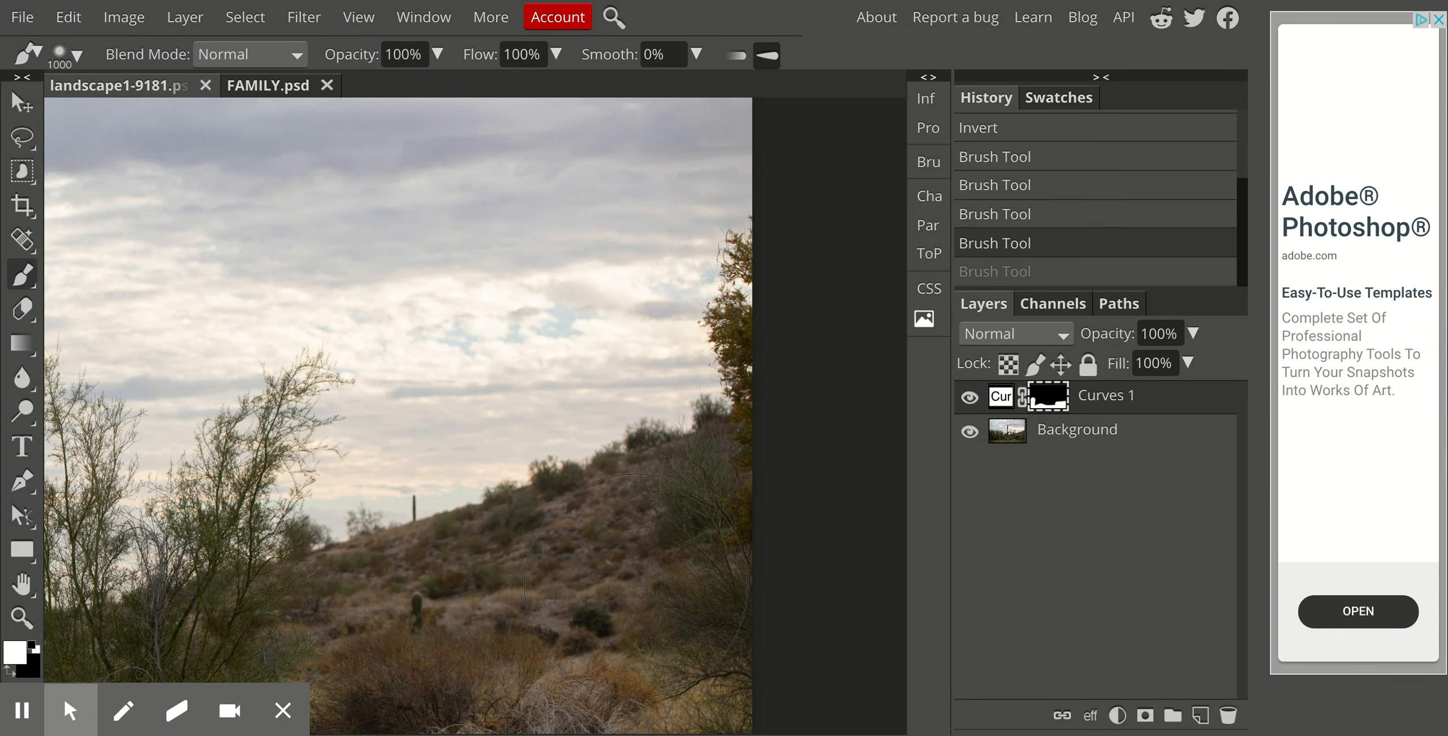
pyautogui.hotkey('ctrl', 'shift', 'z')
pyautogui.click(635, 586)
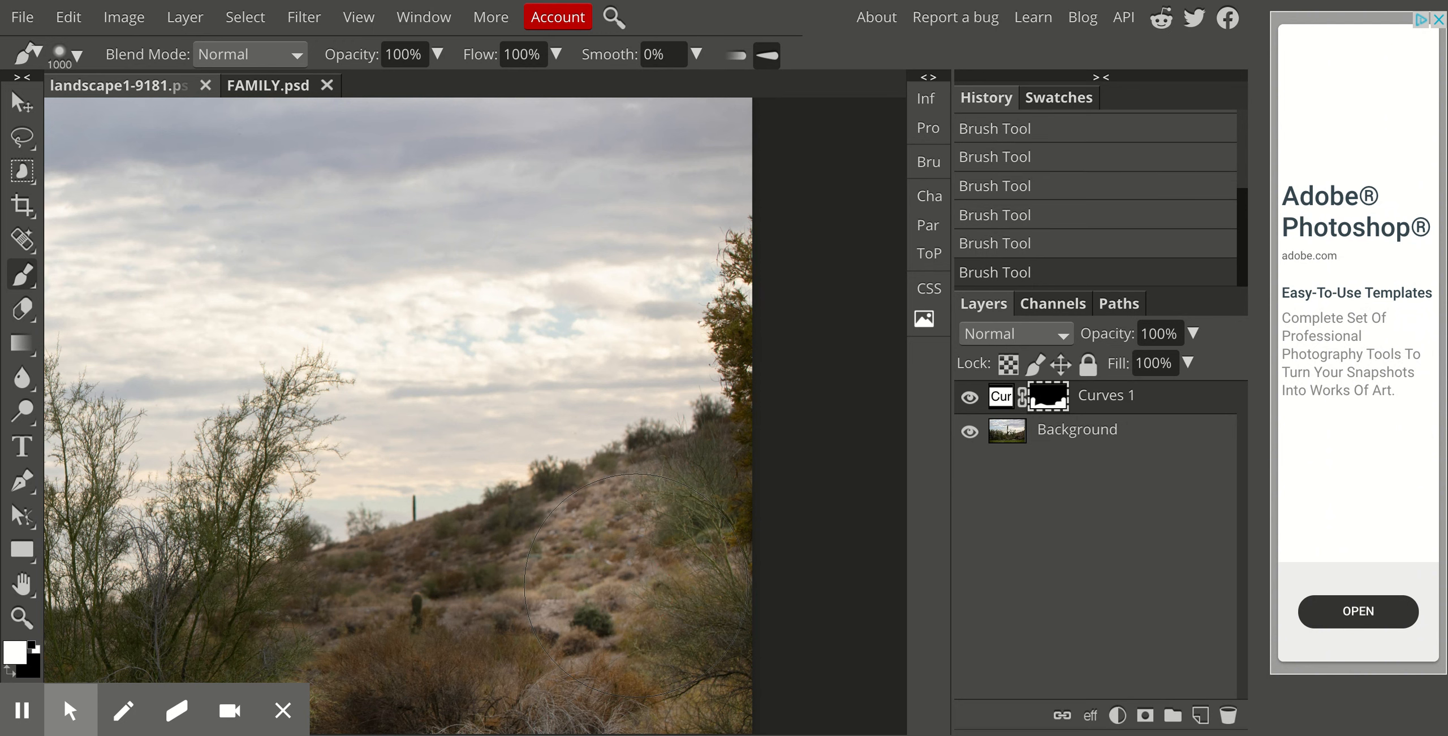
pyautogui.click(532, 619)
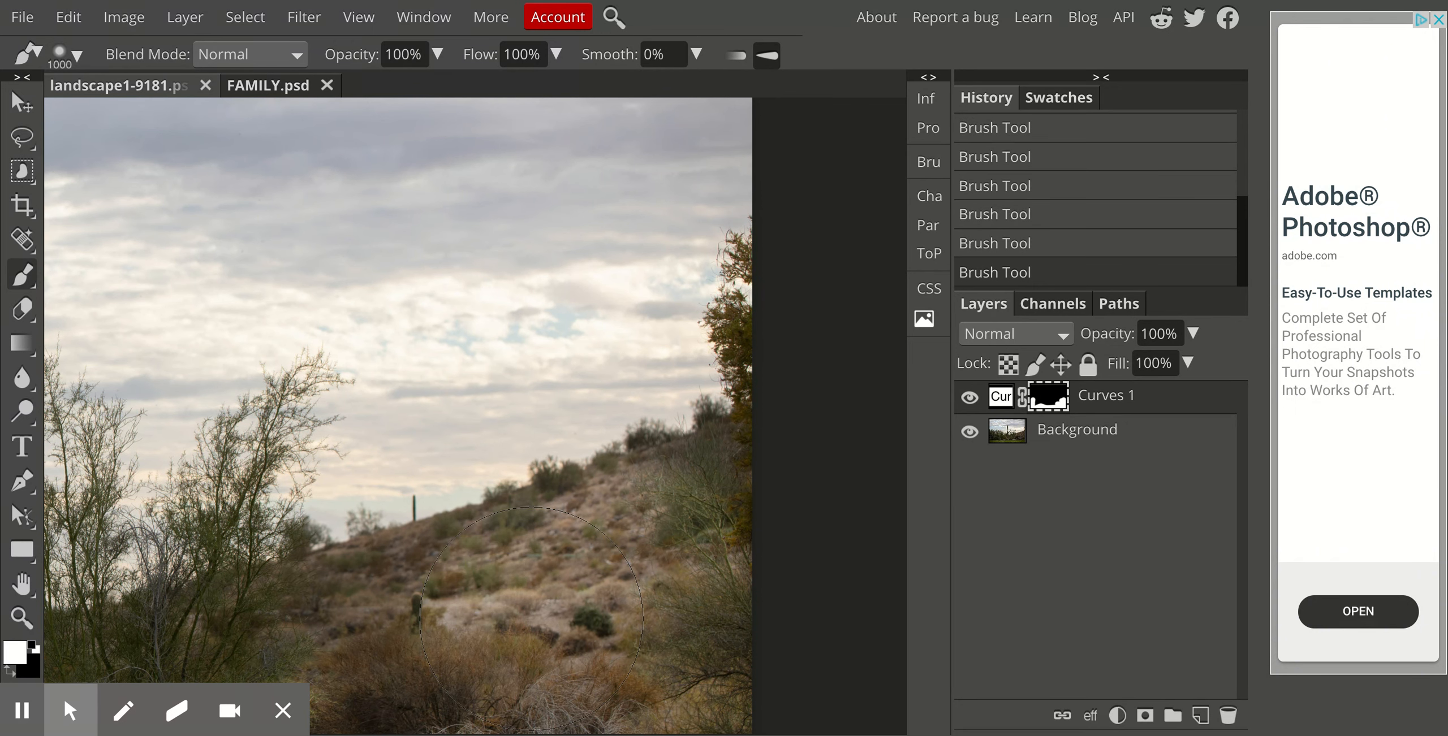
# Paint white on the Curves 1 mask over the hillside and the dark bushes on both sides of the cactus.
pyautogui.hotkey('ctrl', '-')
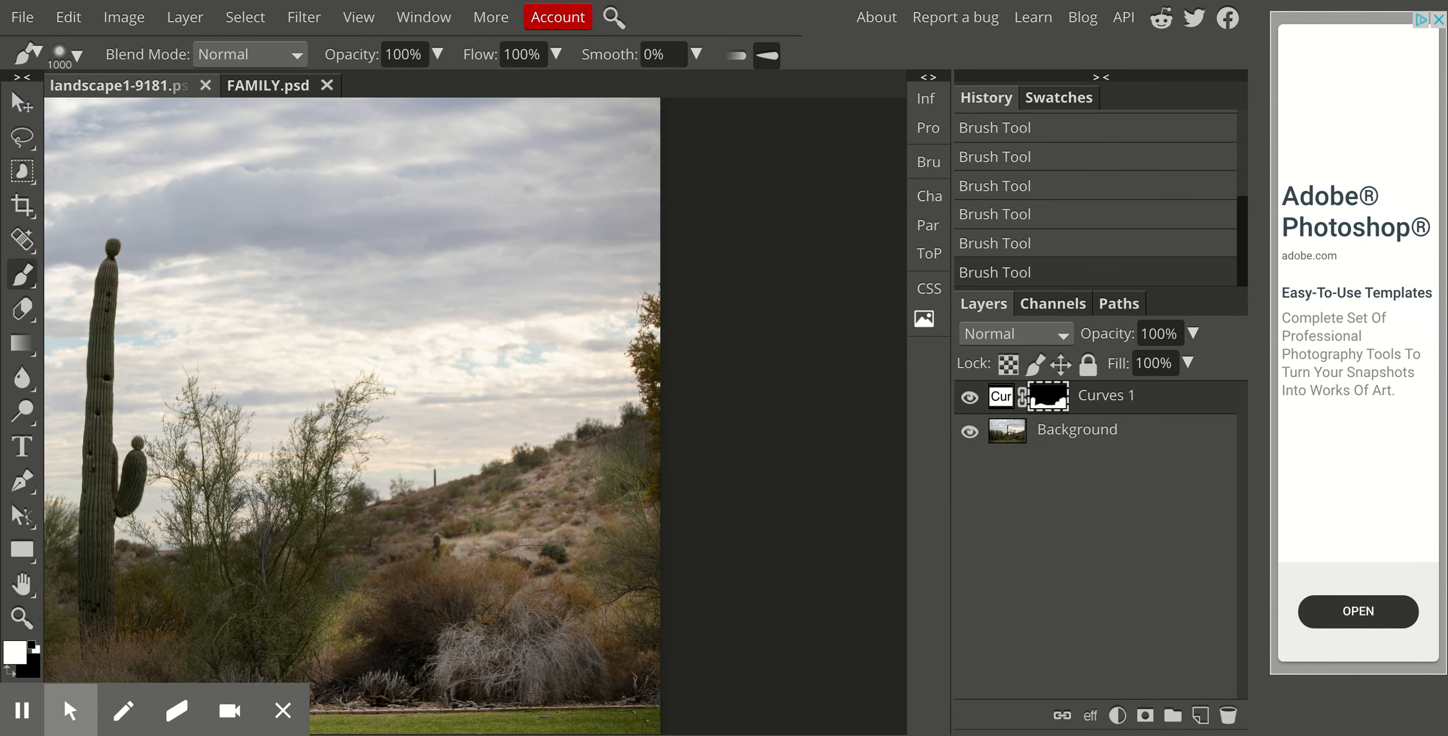
pyautogui.hotkey('ctrl', '0')
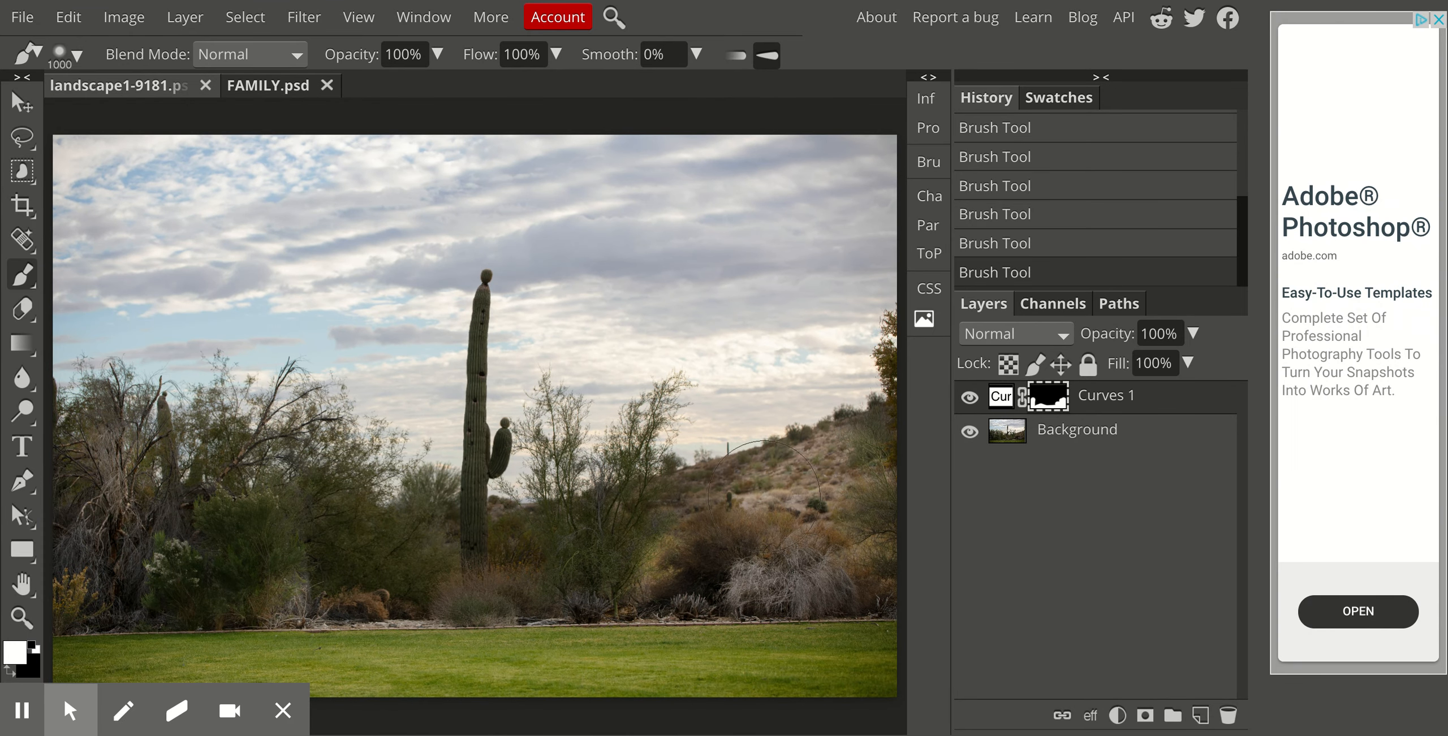
pyautogui.moveTo(765, 509)
pyautogui.mouseDown()
pyautogui.moveTo(620, 556)
pyautogui.moveTo(113, 591)
pyautogui.moveTo(22, 620)
pyautogui.mouseUp()
pyautogui.moveTo(127, 509)
pyautogui.mouseDown()
pyautogui.moveTo(233, 498)
pyautogui.moveTo(320, 538)
pyautogui.mouseUp()
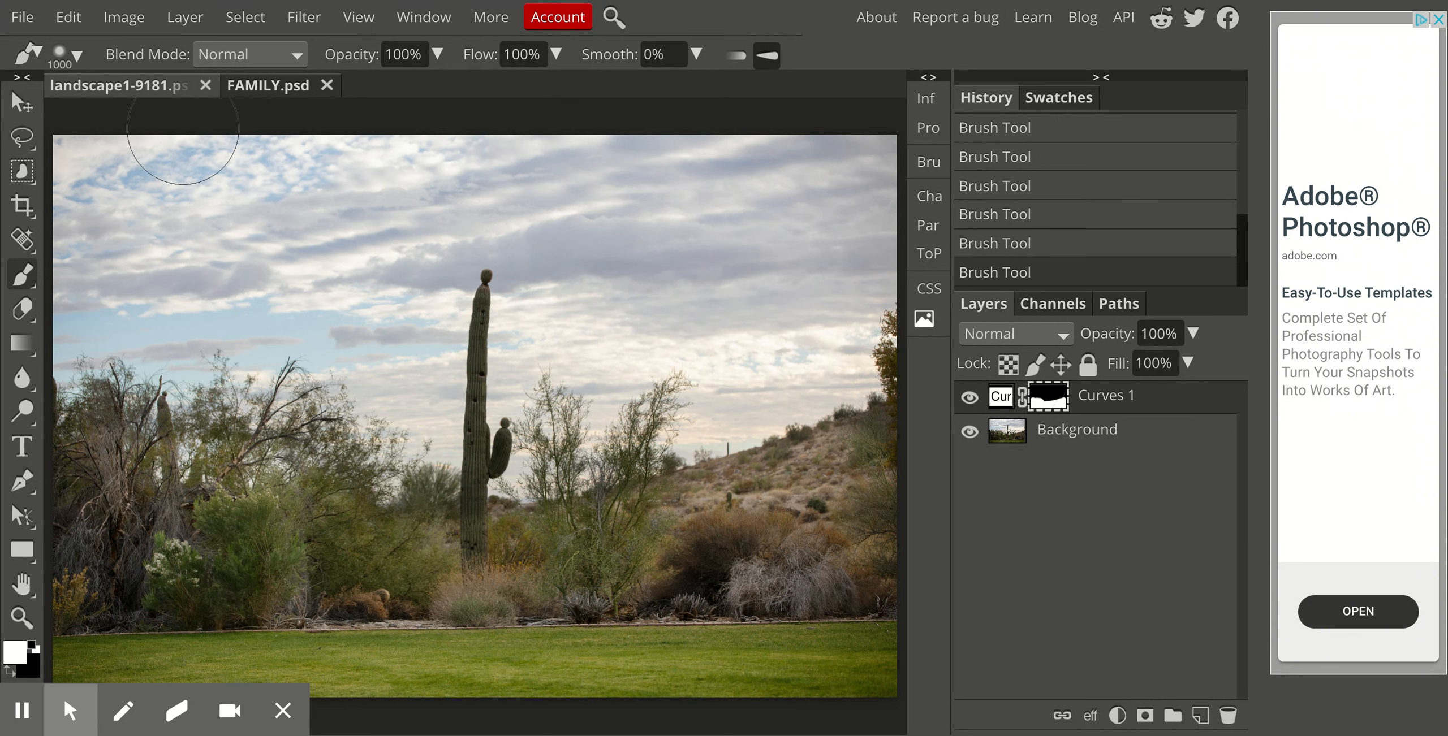
# Lower the brush hardness to 1% and dab white on the mask over the treetops and the tree at the photo's right edge.
pyautogui.click(62, 55)
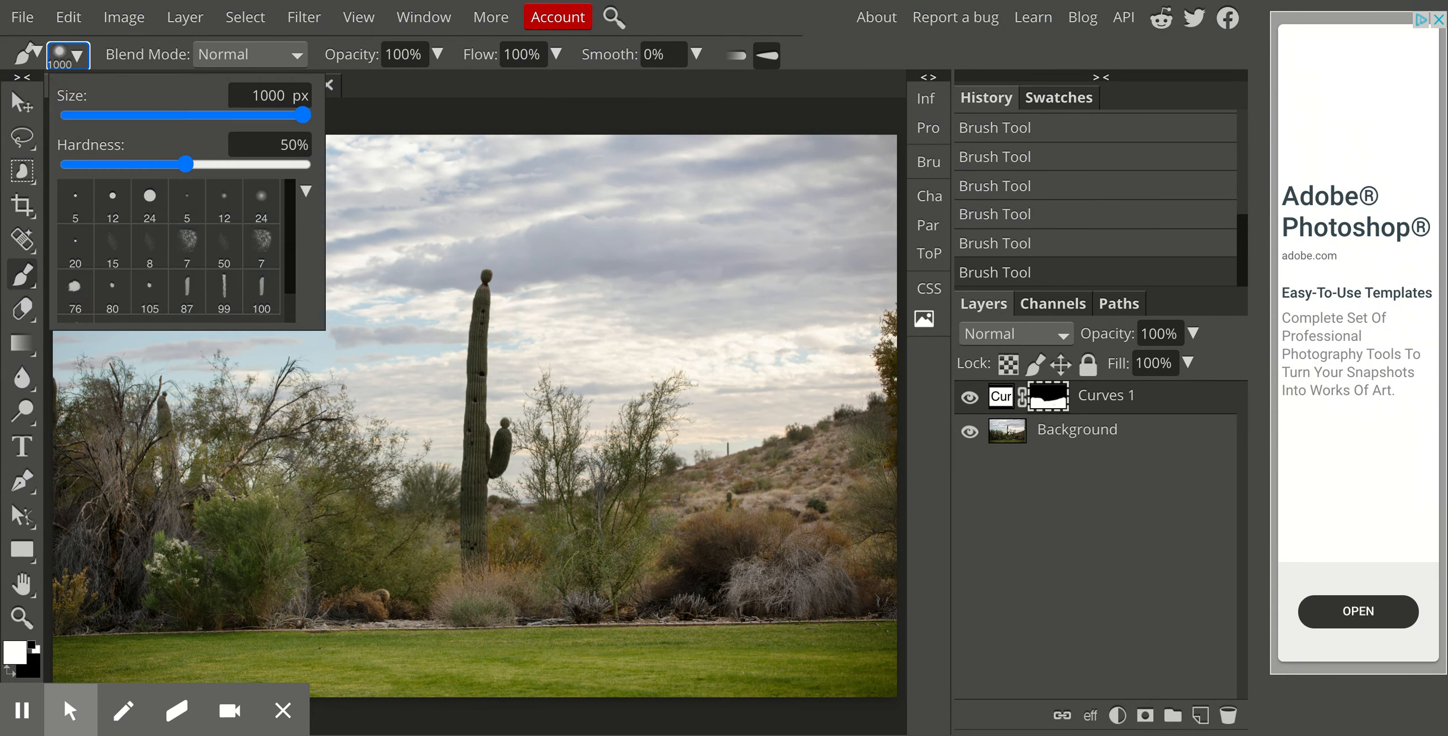
pyautogui.moveTo(187, 165); pyautogui.dragTo(70, 164)
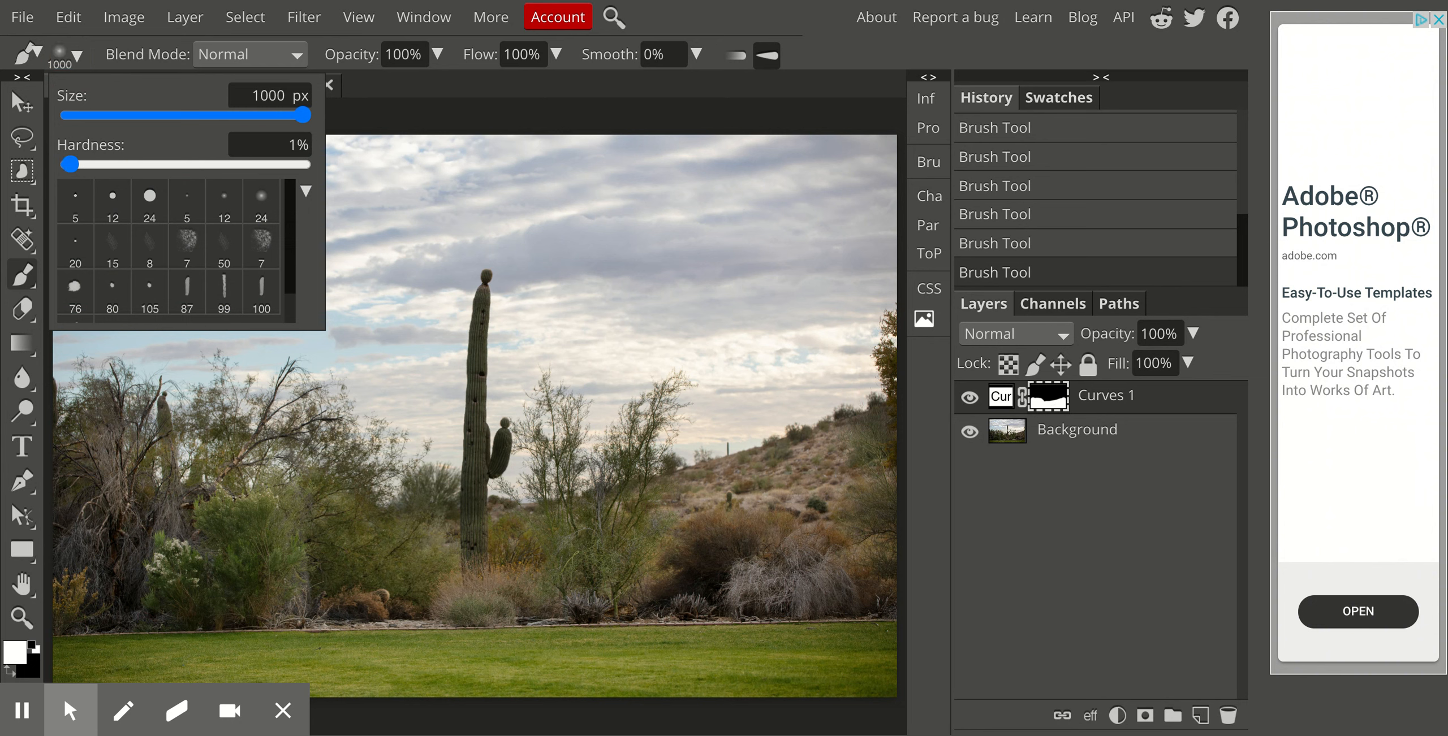
pyautogui.click(102, 416)
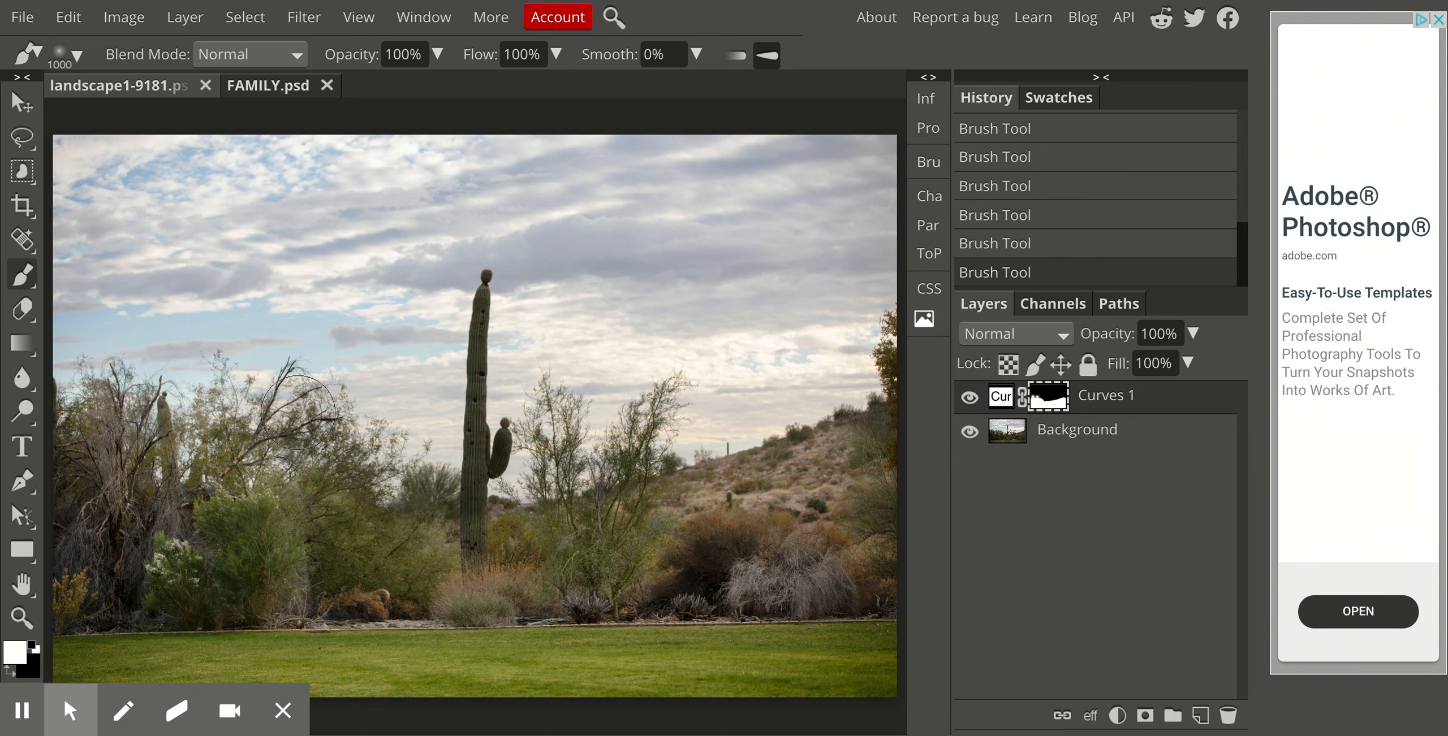
pyautogui.click(304, 421)
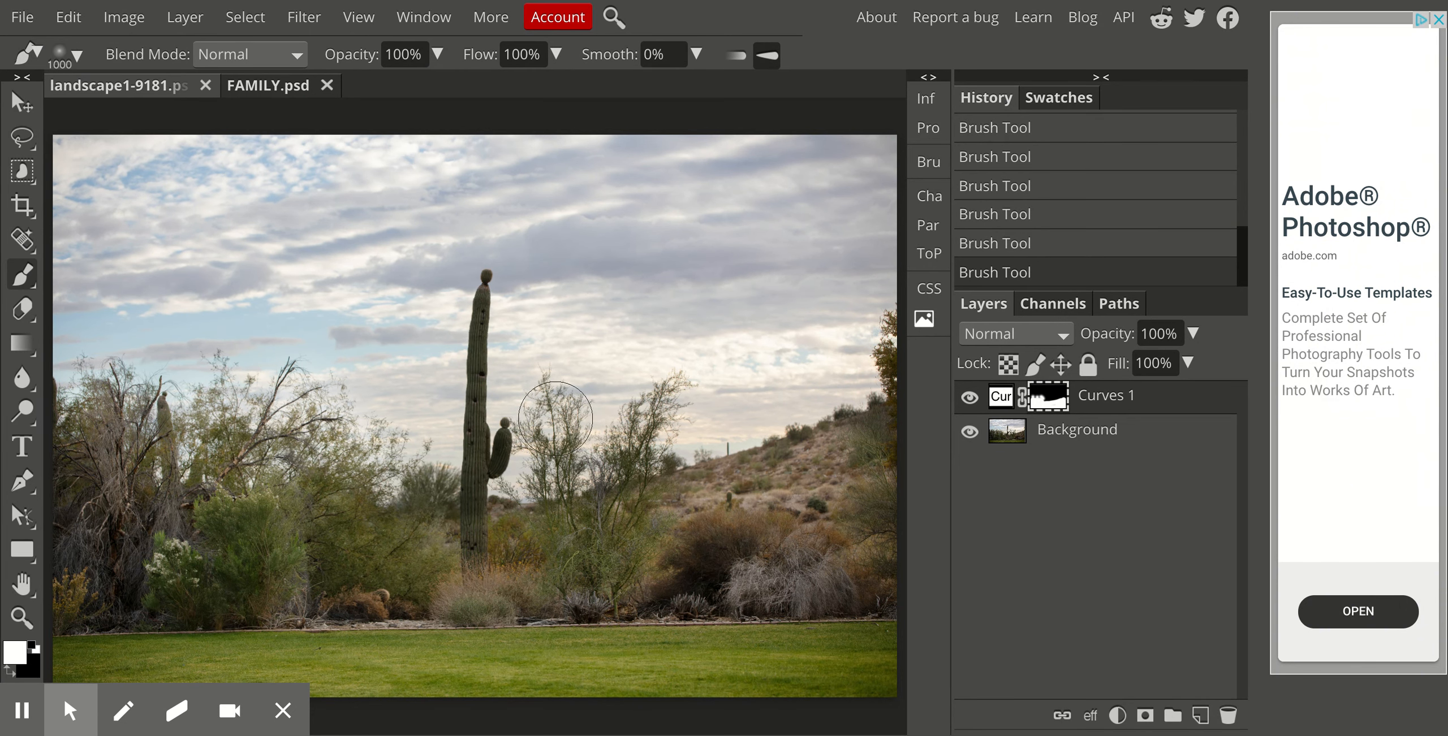
pyautogui.click(555, 427)
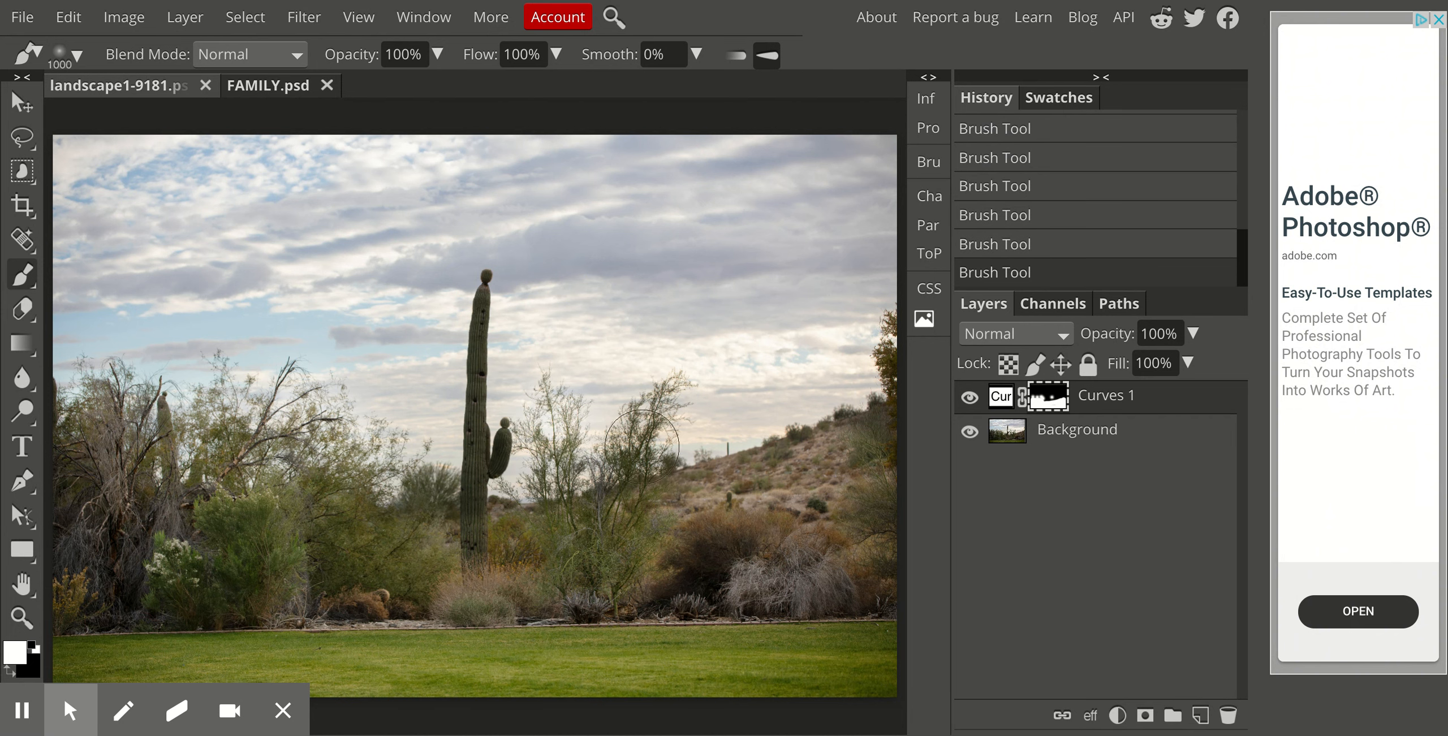
pyautogui.click(650, 436)
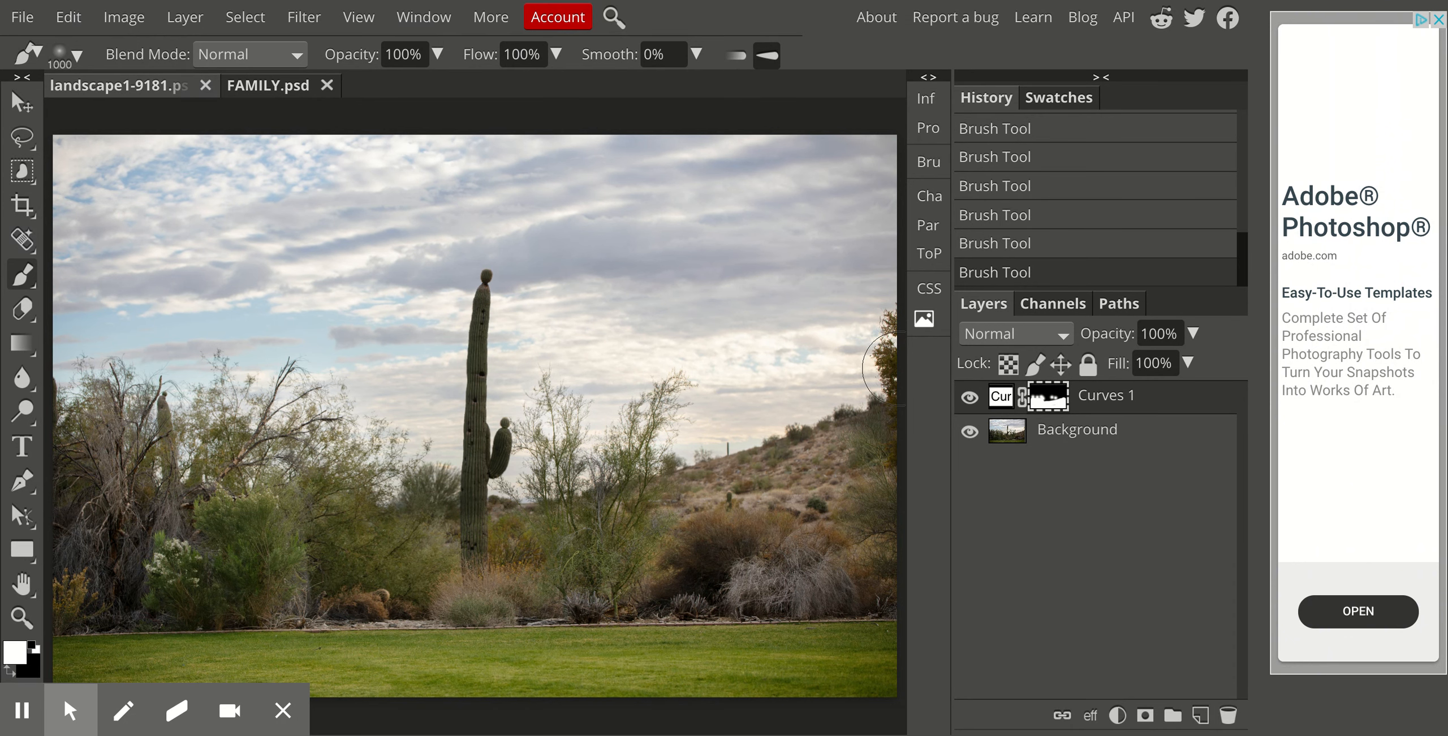
pyautogui.click(893, 362)
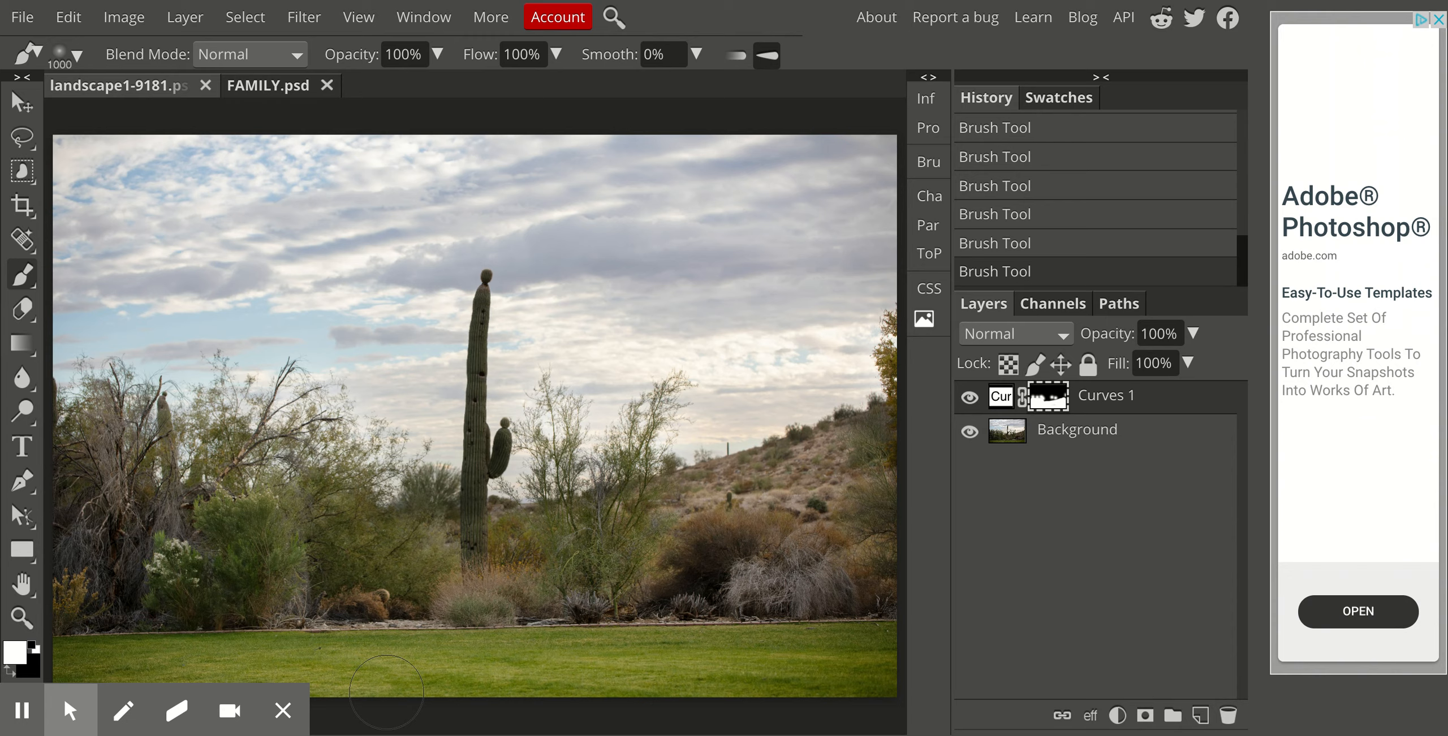
# Dab white on the mask over the left end of the grass.
pyautogui.scroll(-3, 324, 697)
pyautogui.scroll(-1, 324, 697)
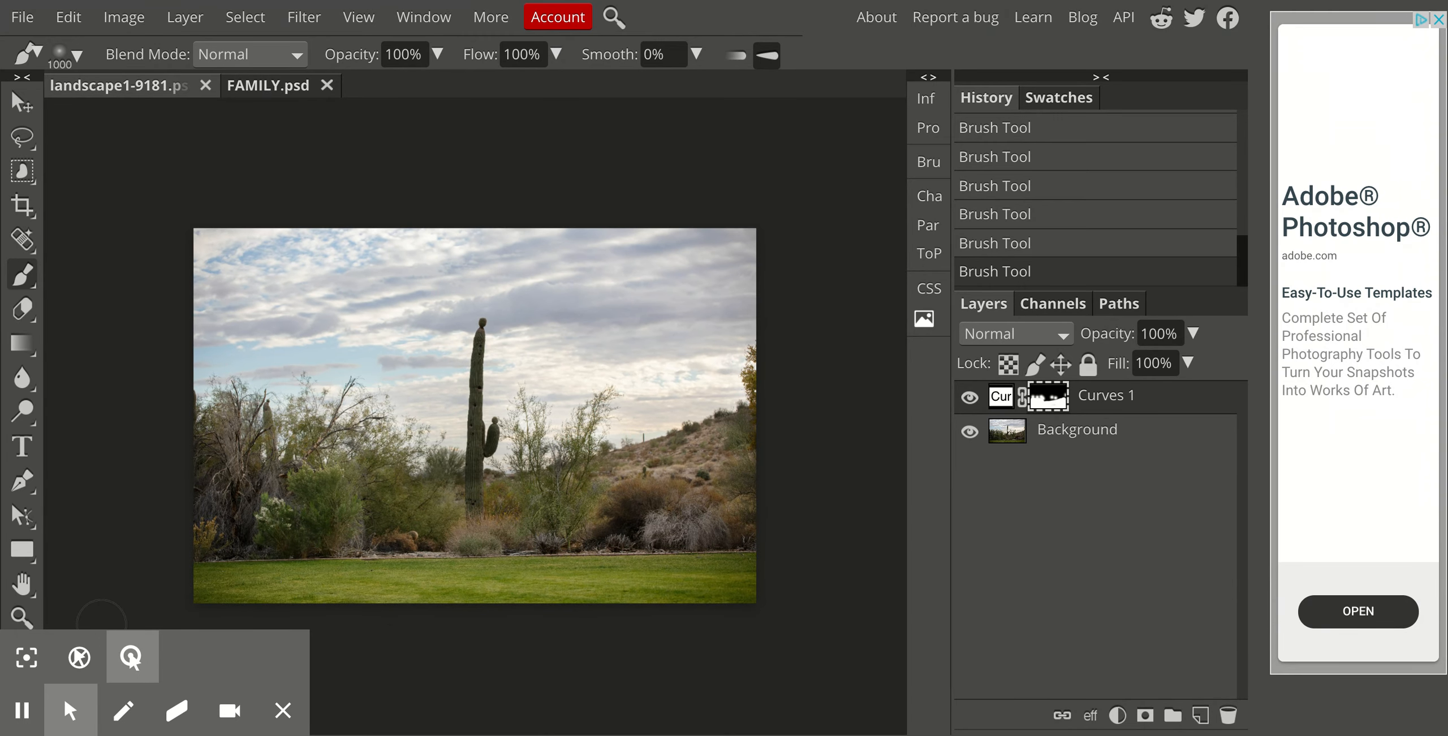
pyautogui.click(129, 650)
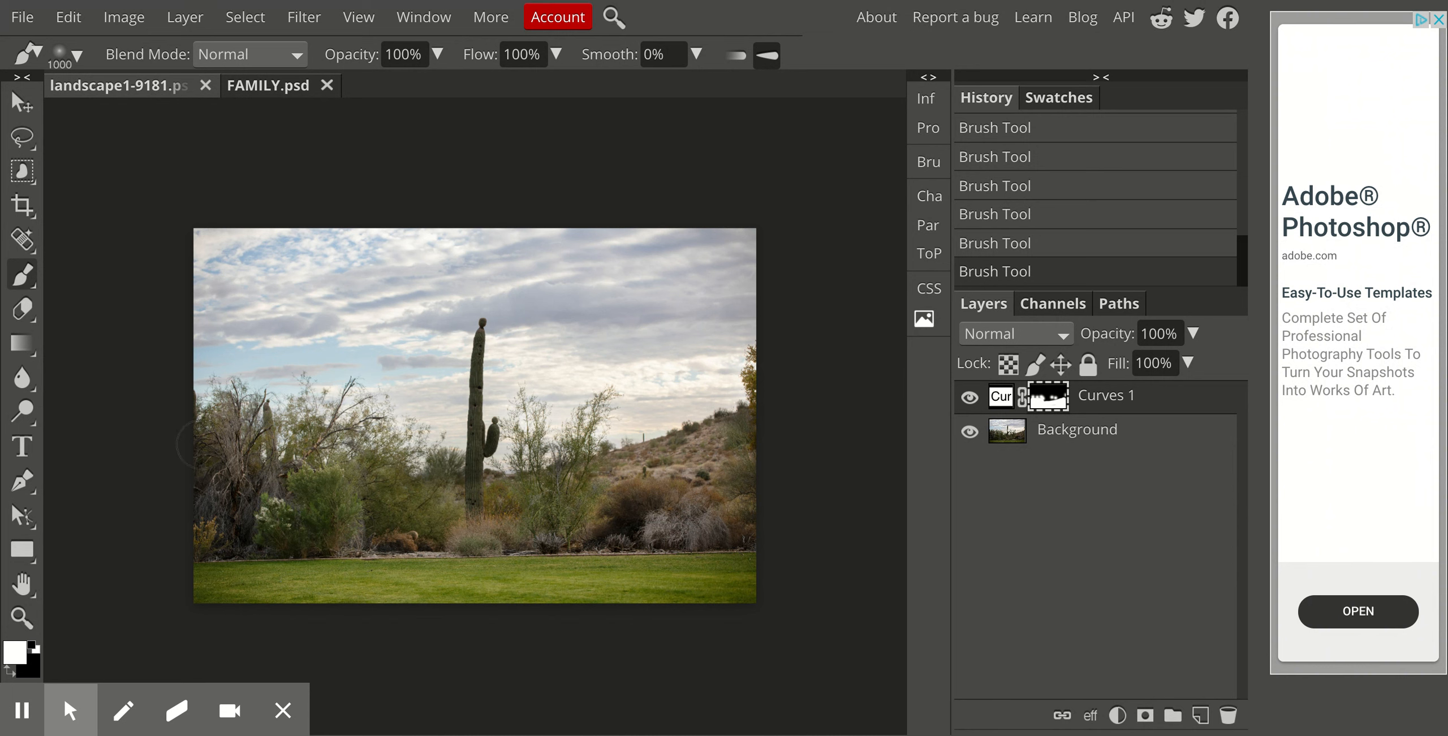
pyautogui.click(203, 583)
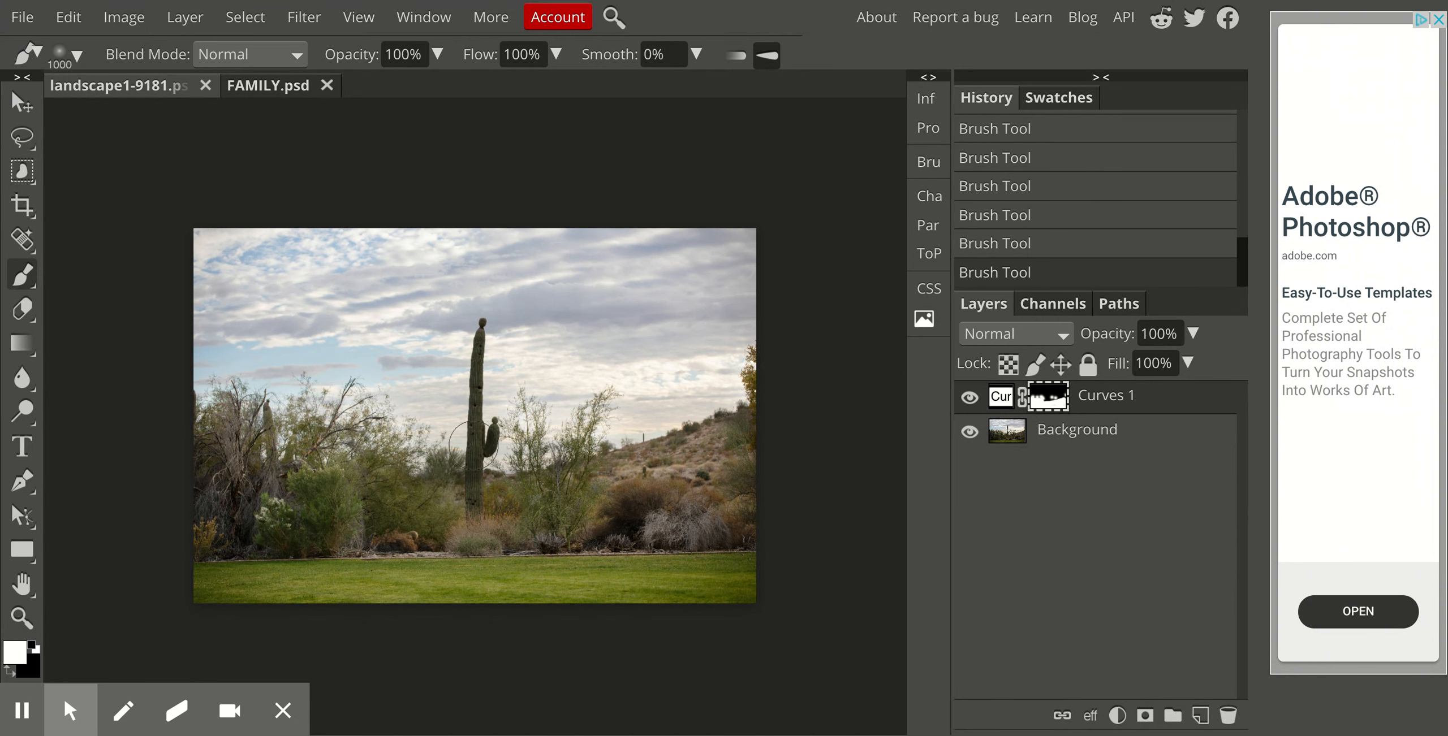
# Zoom in on the cactus and set the brush hardness to 50%.
pyautogui.scroll(6, 483, 446)
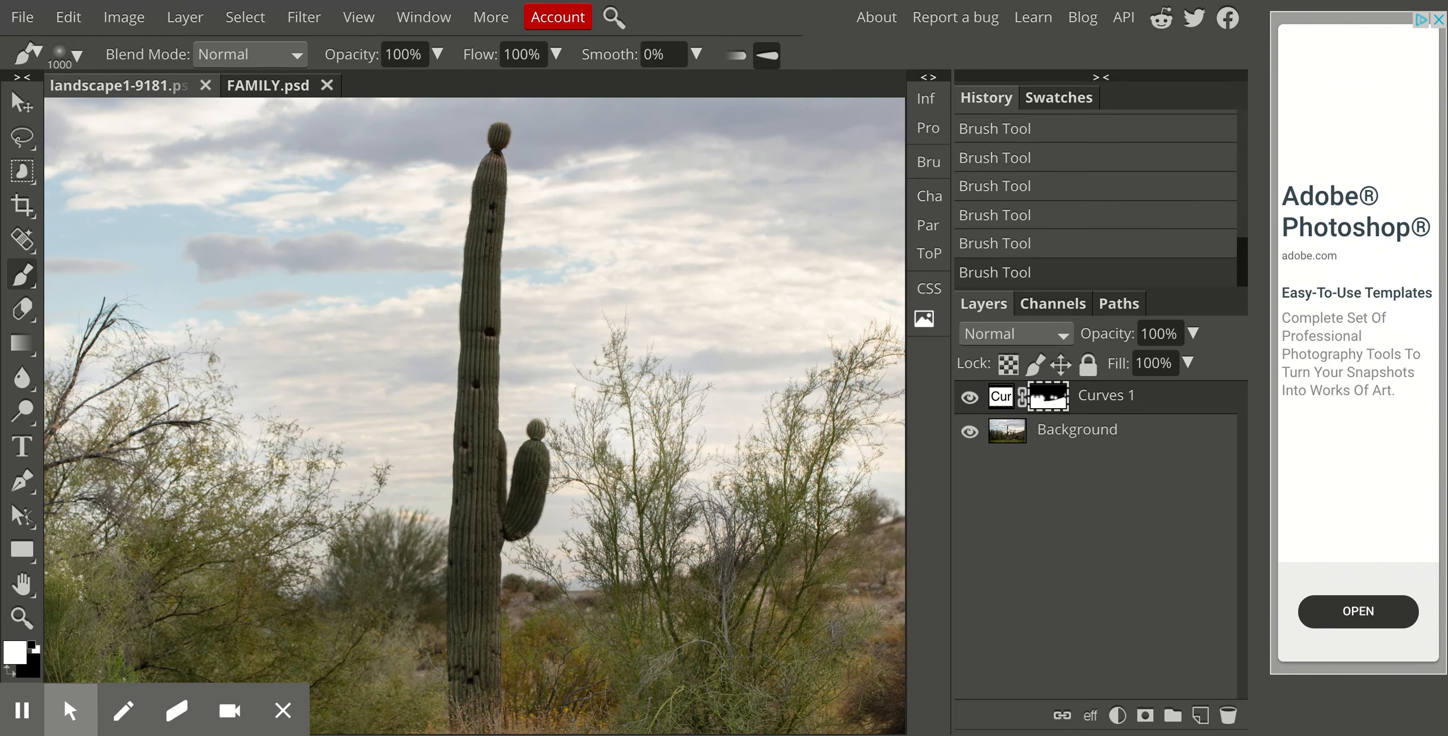
pyautogui.scroll(5, 484, 446)
pyautogui.scroll(2, 485, 420)
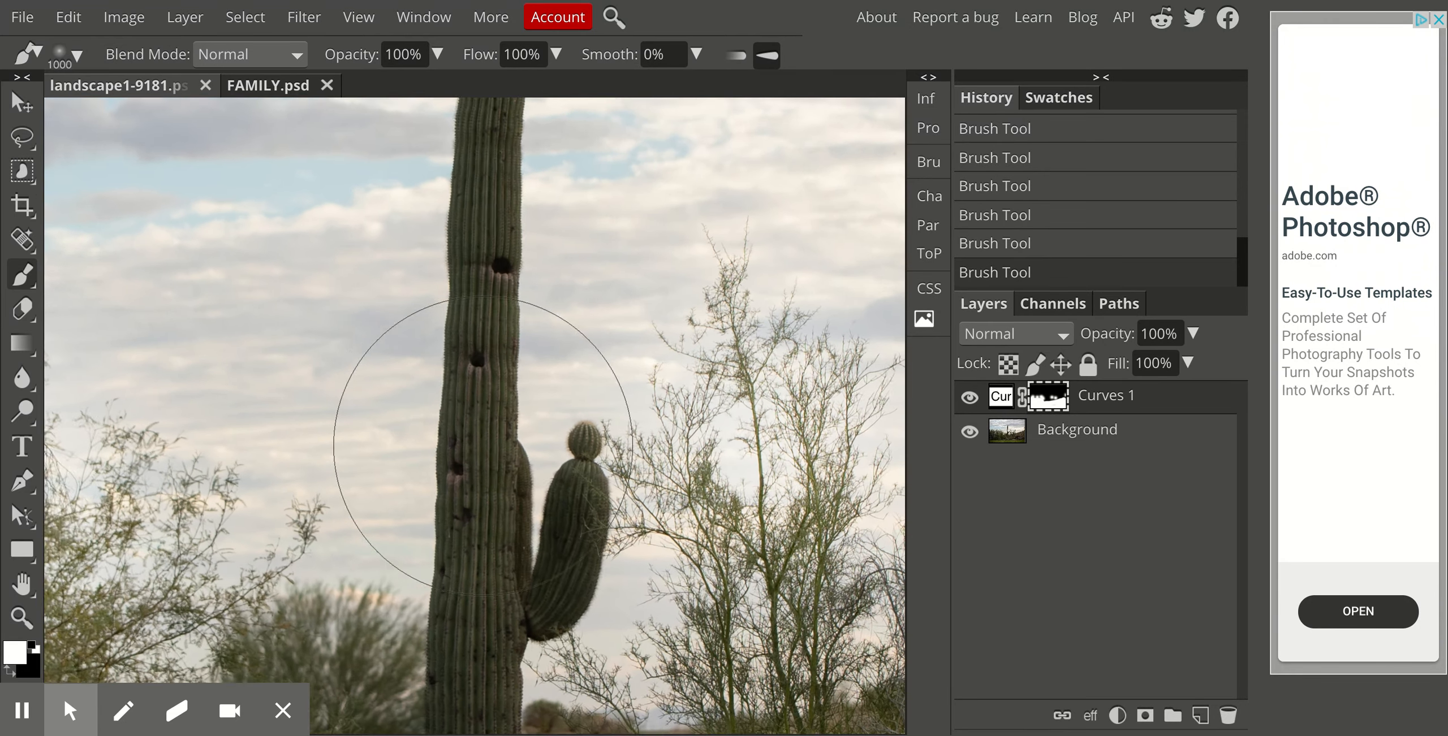
pyautogui.click(63, 55)
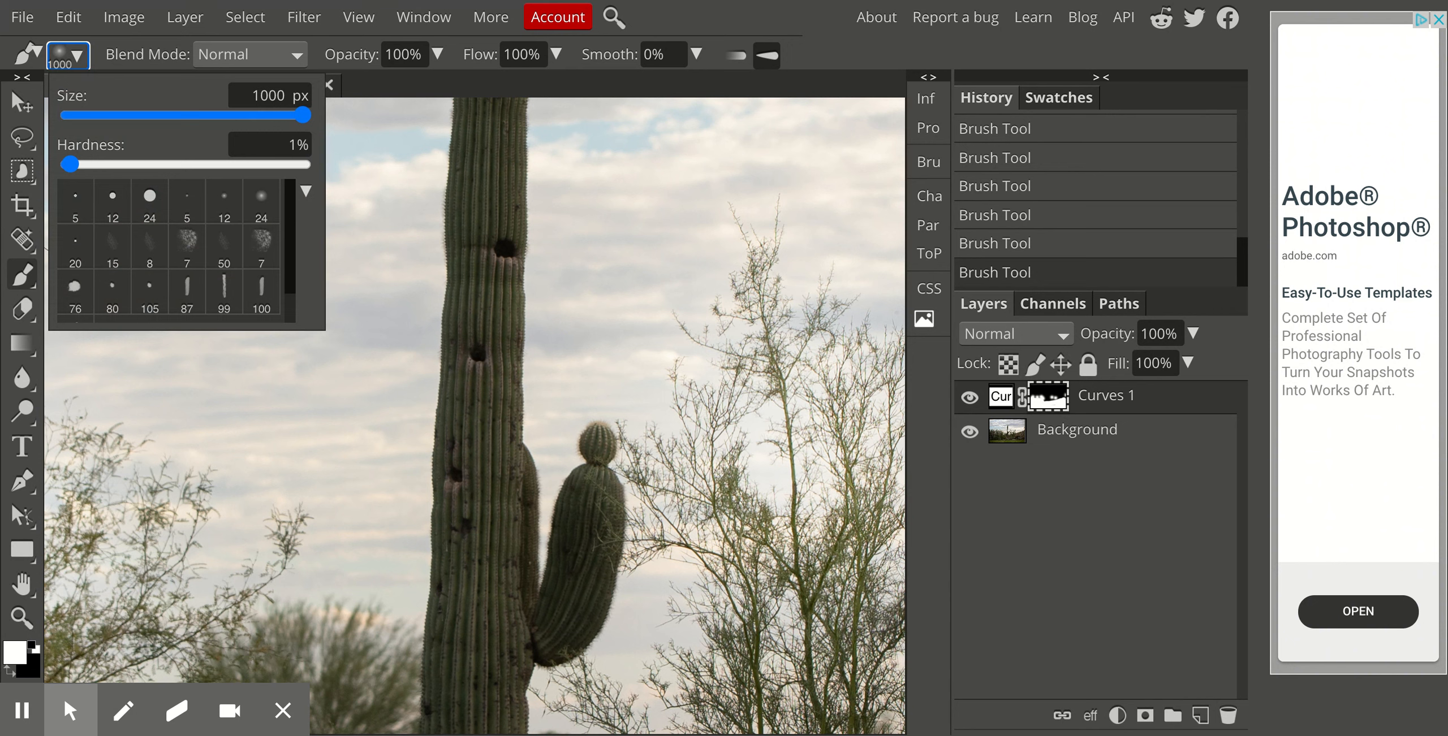
pyautogui.click(289, 144)
pyautogui.write('50')
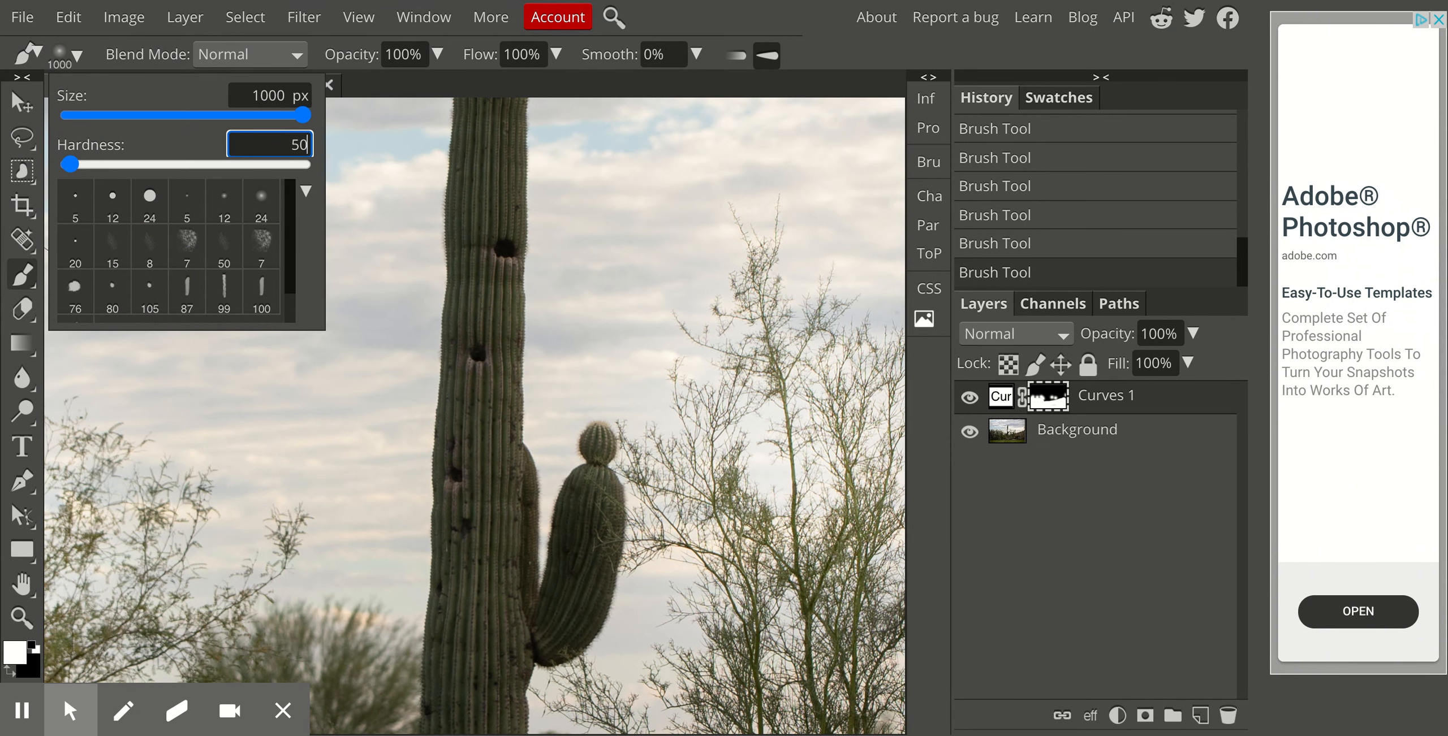
pyautogui.press('Return')
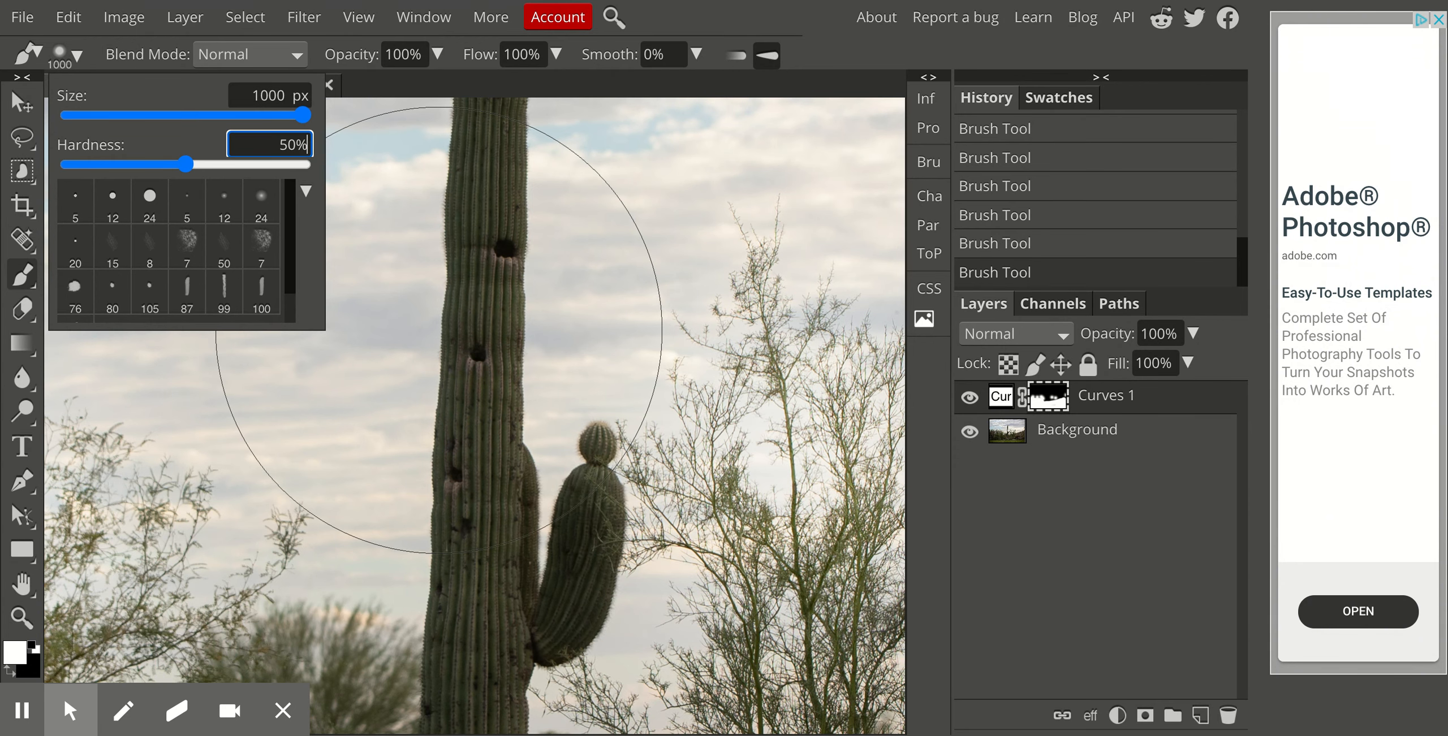
# Try a 217 px brush with a white dab on the mask over the cactus trunk, and undo the dab.
pyautogui.click(182, 115)
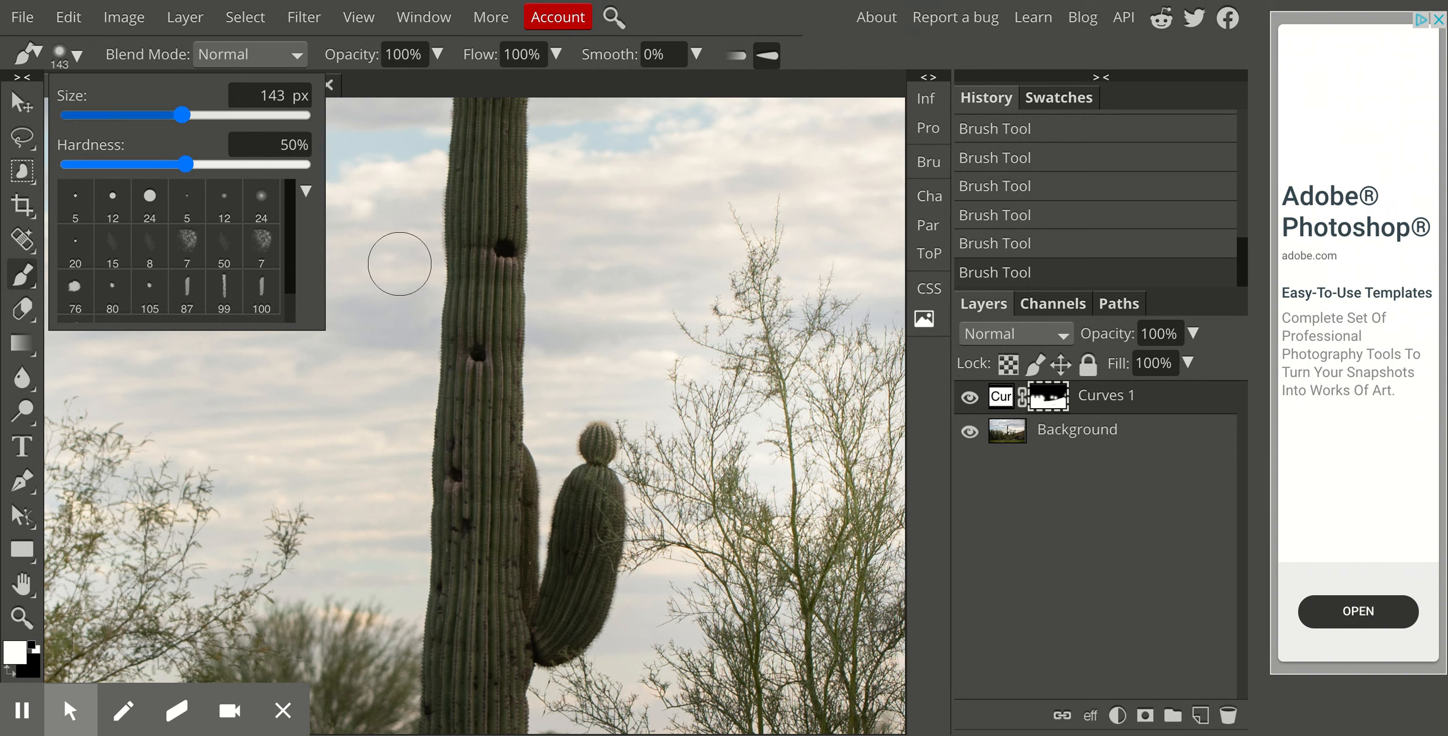
pyautogui.press(']')
pyautogui.press(']')
pyautogui.press(']')
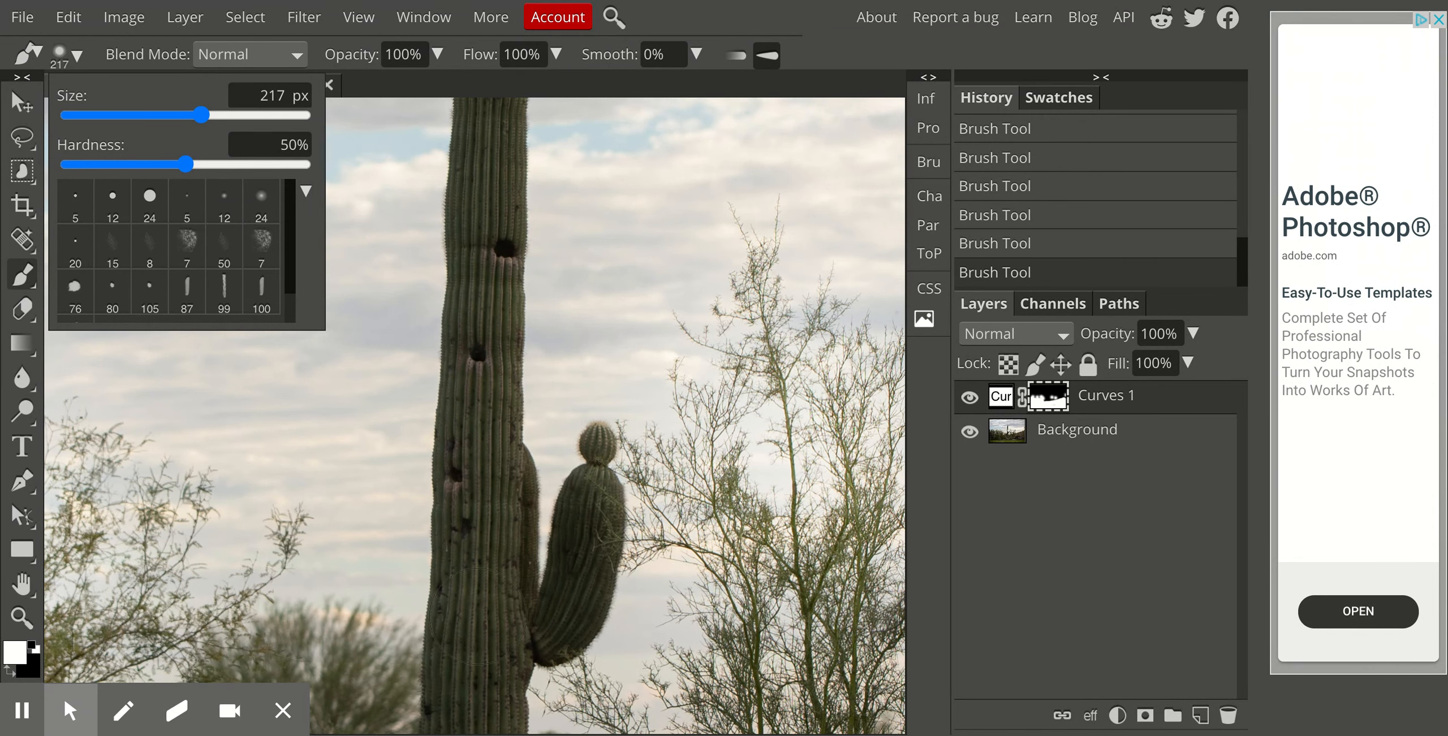
pyautogui.click(476, 629)
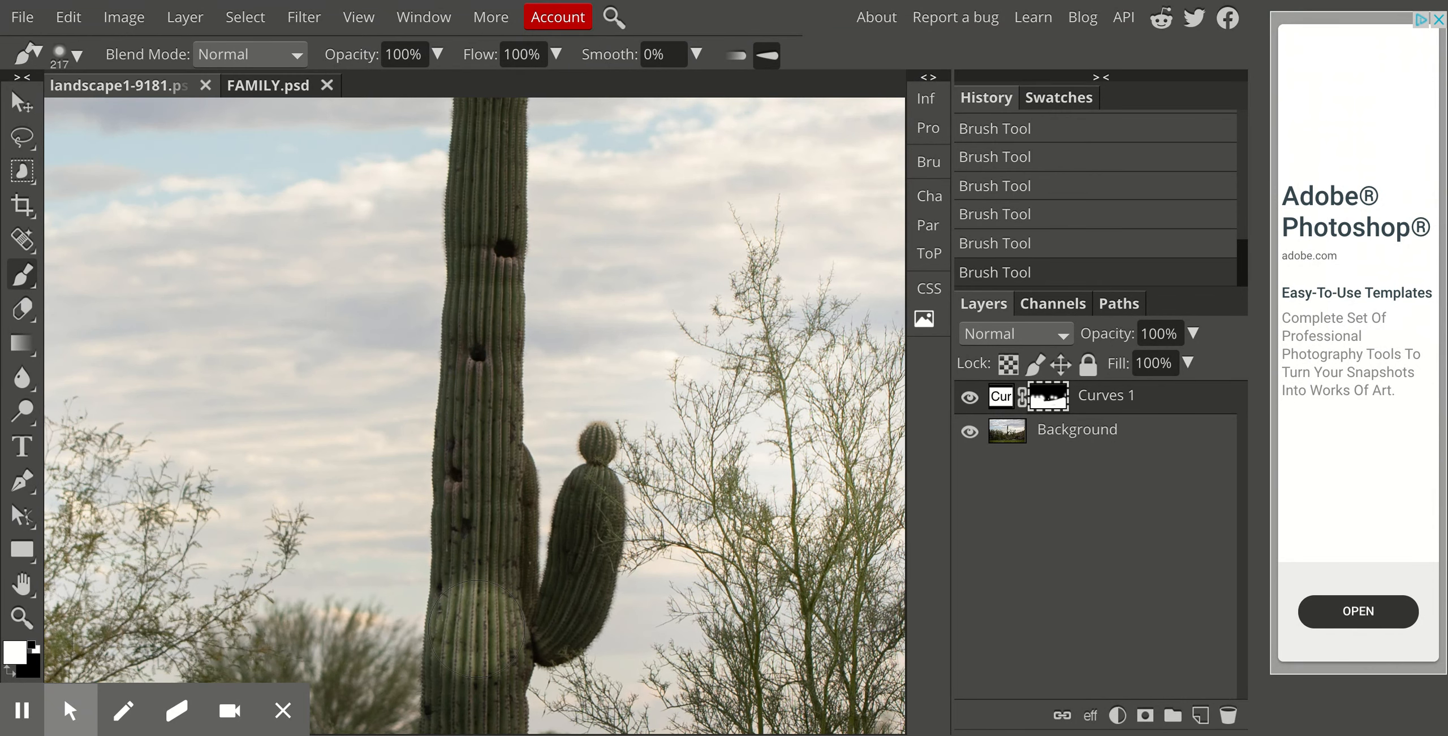
pyautogui.moveTo(476, 628)
pyautogui.mouseDown()
pyautogui.moveTo(438, 629)
pyautogui.moveTo(478, 626)
pyautogui.mouseUp()
pyautogui.hotkey('ctrl', 'z')
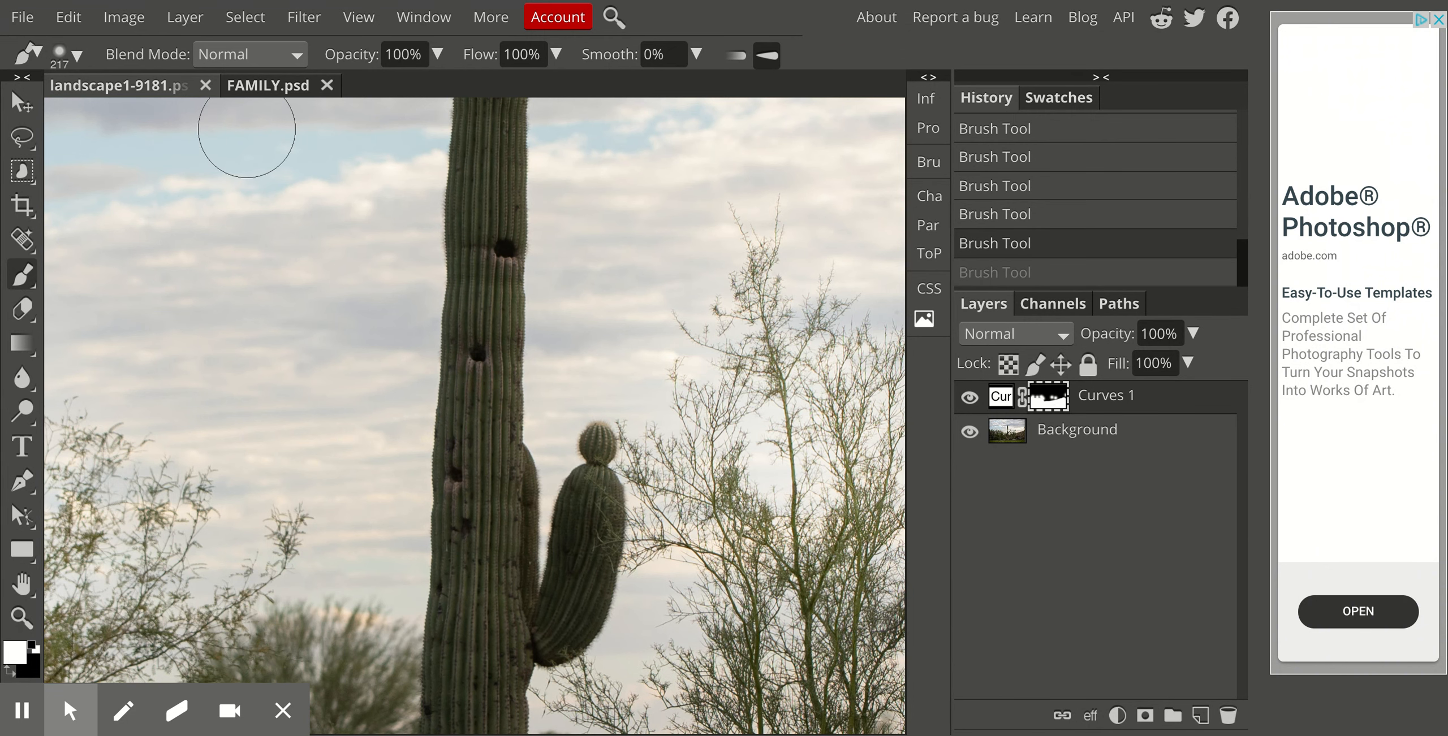
# Set the brush size to 120 px and dab white on the mask over the middle of the cactus trunk.
pyautogui.click(68, 55)
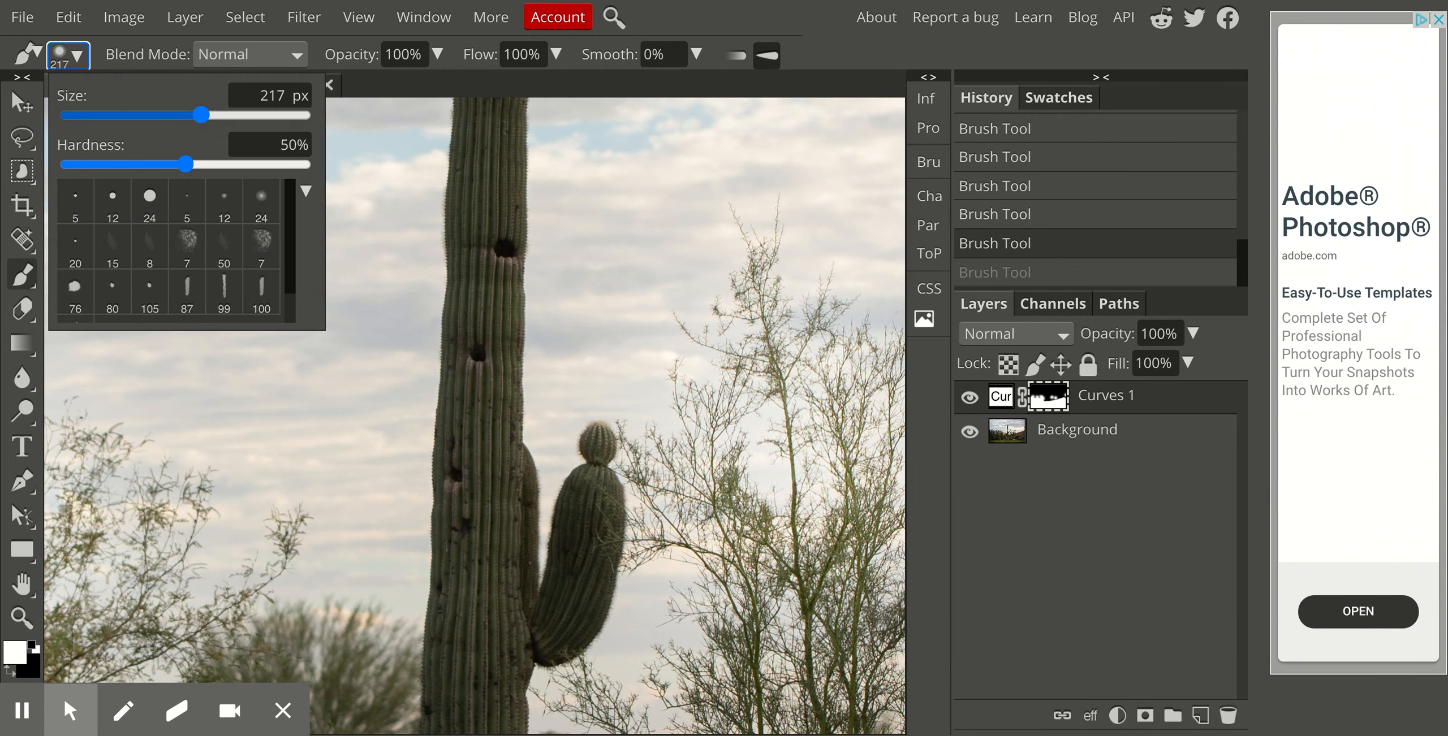
pyautogui.moveTo(201, 115); pyautogui.dragTo(175, 115)
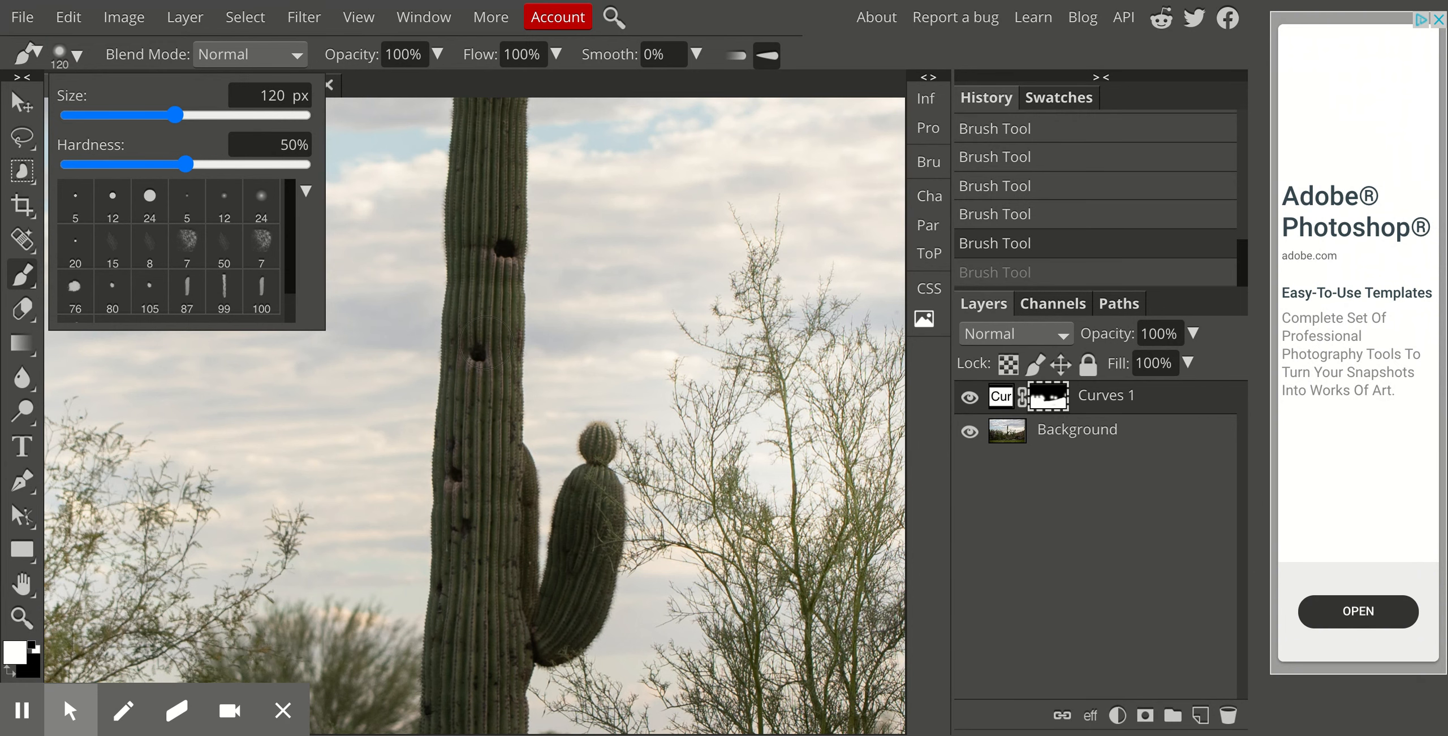
pyautogui.click(486, 342)
pyautogui.scroll(3, 485, 342)
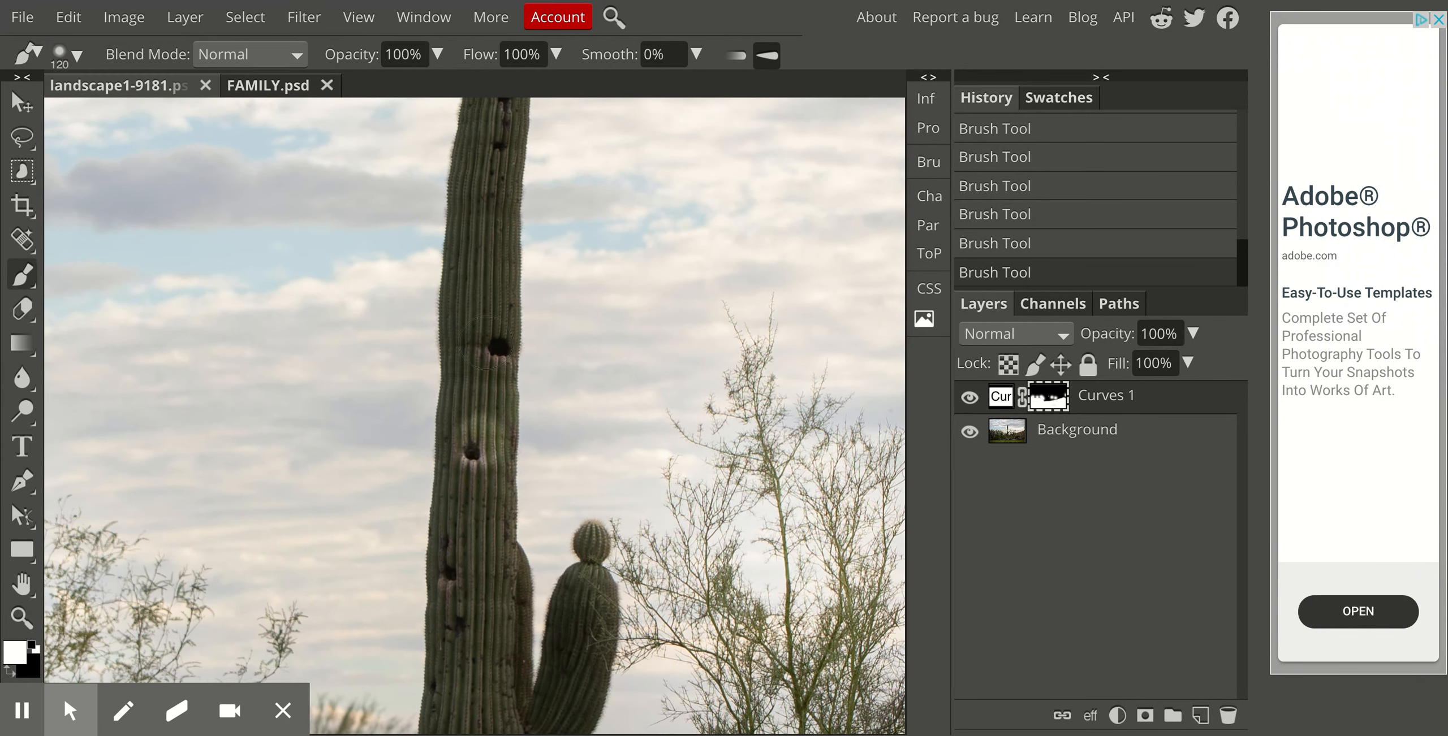
pyautogui.scroll(5, 486, 344)
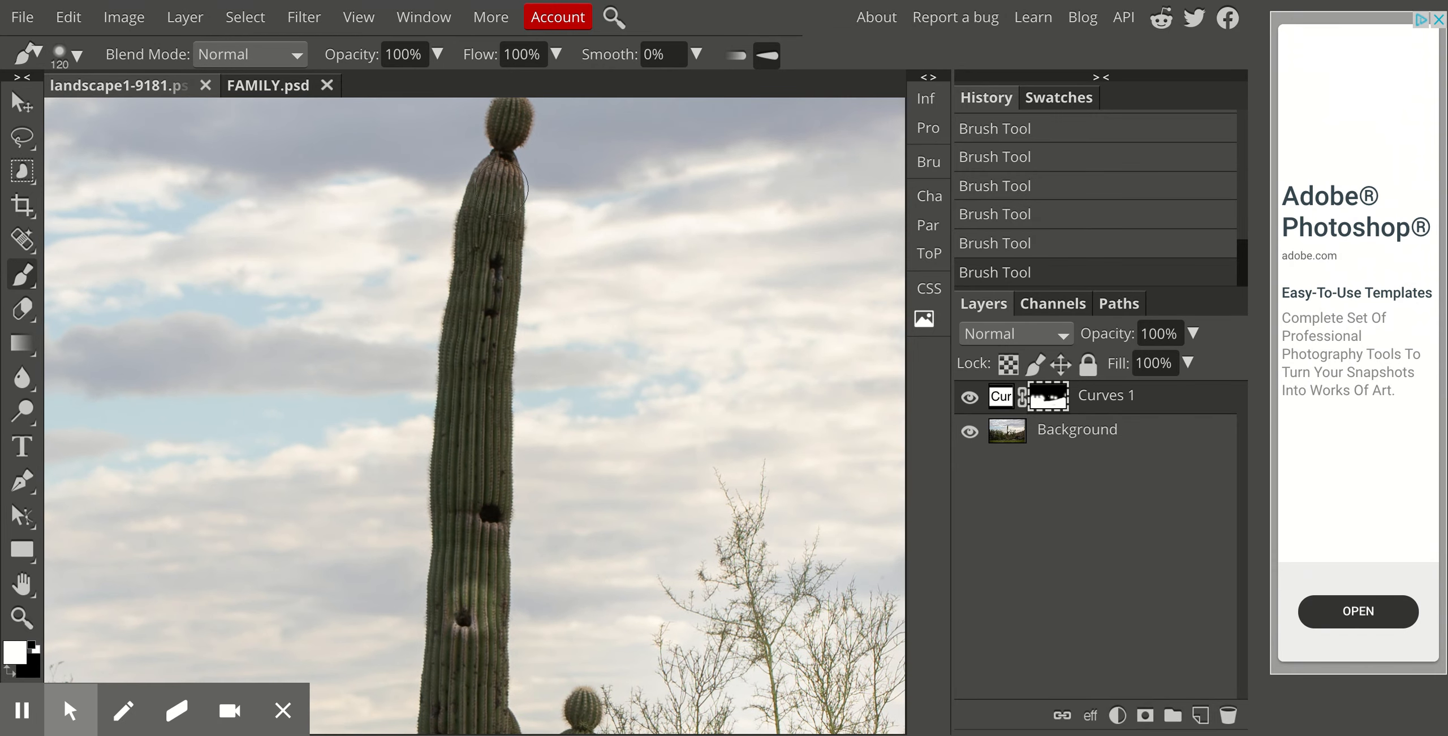
# Paint white on the mask down the upper cactus trunk from just below its tip, undoing one stroke and continuing downward.
pyautogui.click(492, 200)
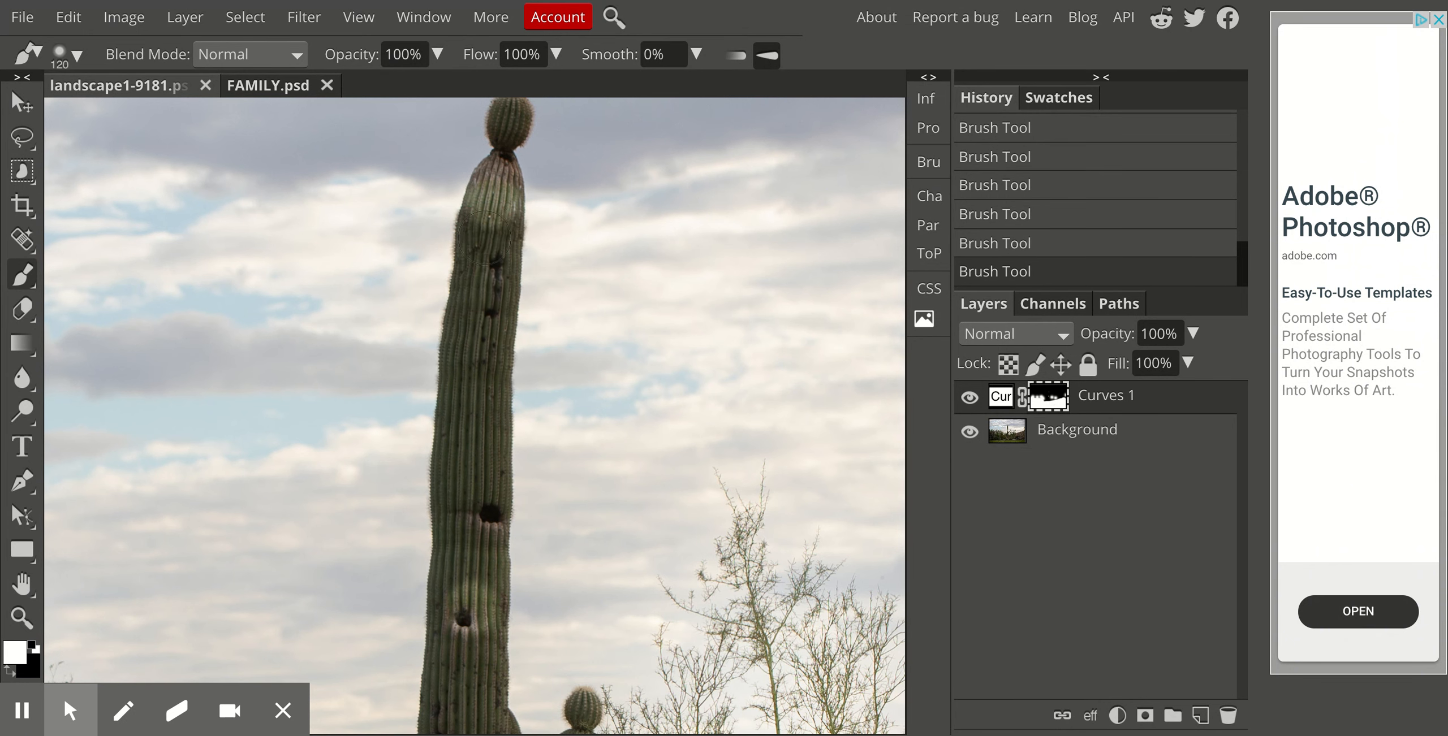
pyautogui.click(485, 239)
pyautogui.moveTo(484, 263)
pyautogui.mouseDown()
pyautogui.moveTo(477, 365)
pyautogui.moveTo(453, 395)
pyautogui.mouseUp()
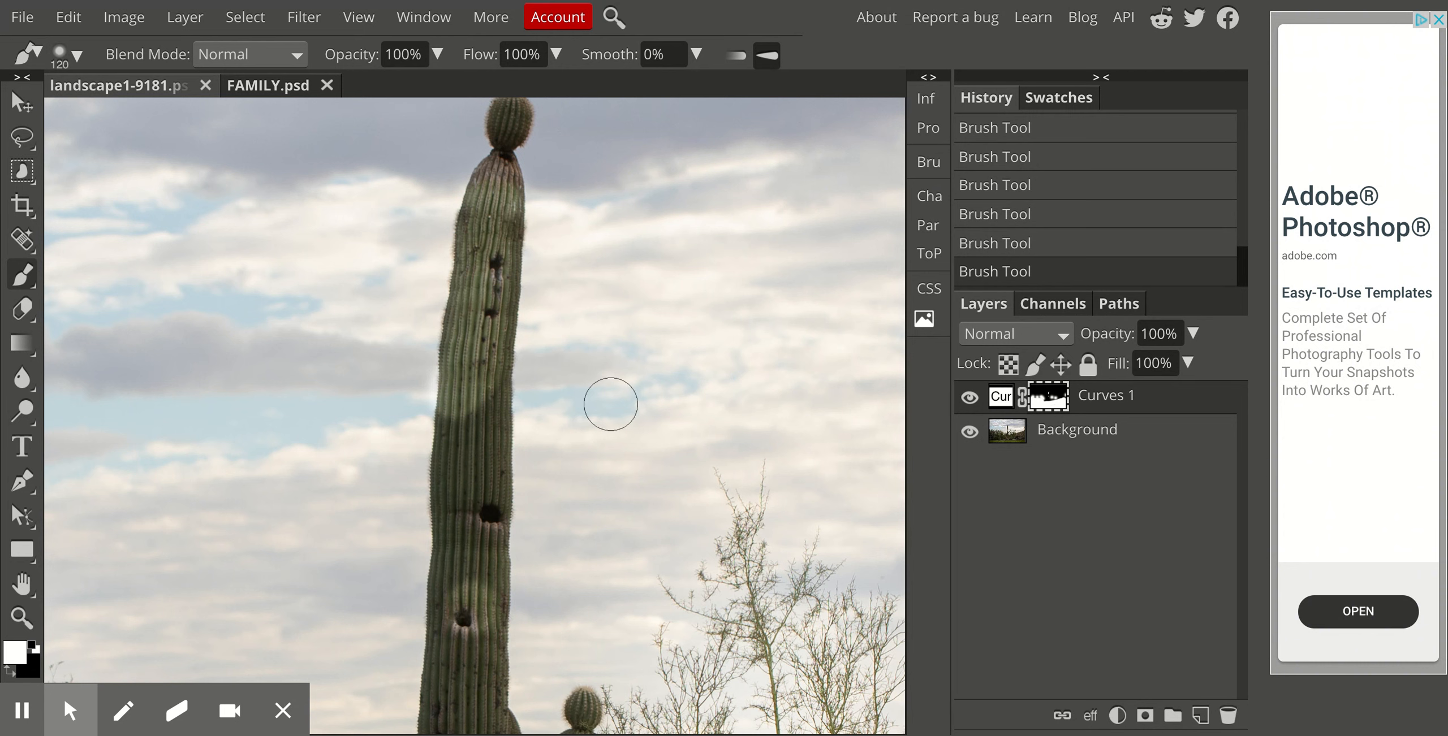
pyautogui.hotkey('ctrl', 'z')
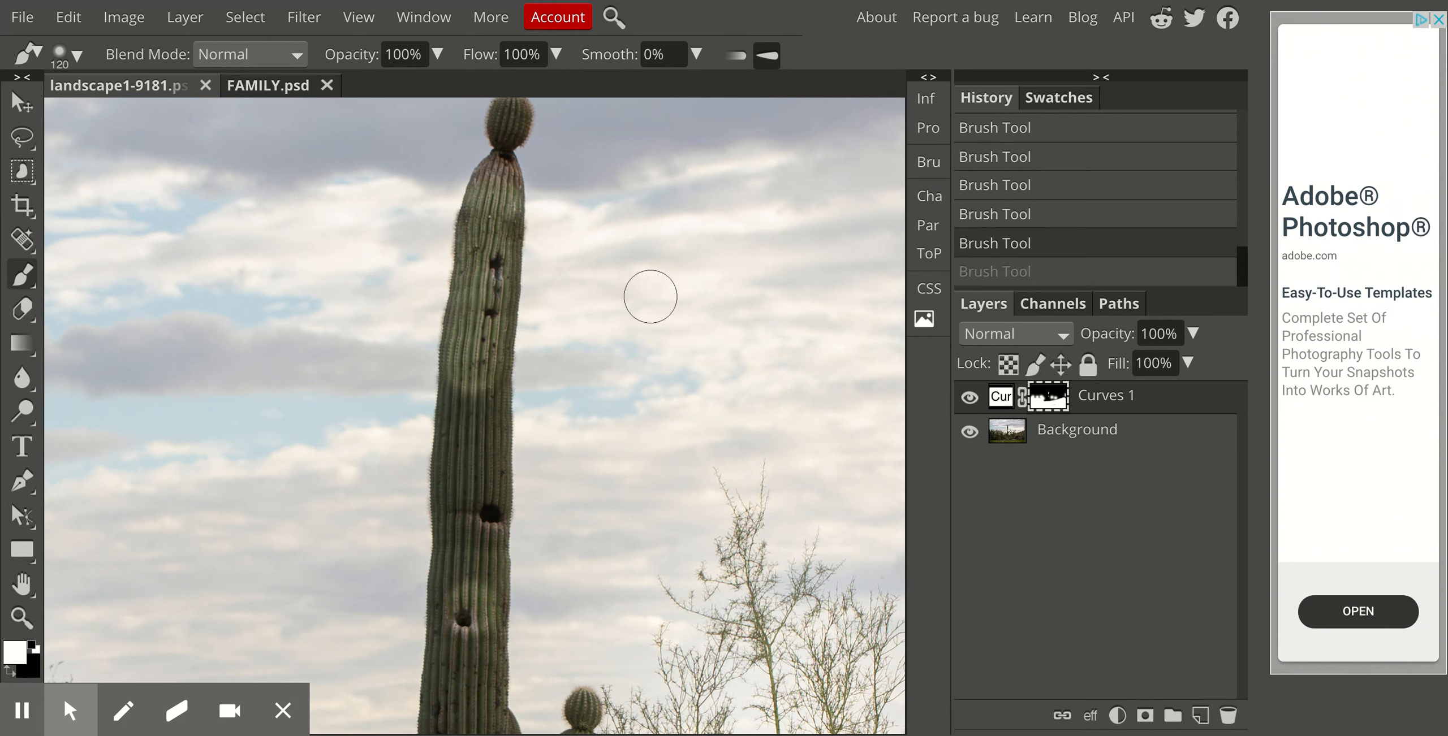
pyautogui.moveTo(475, 406)
pyautogui.mouseDown()
pyautogui.moveTo(461, 514)
pyautogui.moveTo(475, 491)
pyautogui.moveTo(478, 533)
pyautogui.moveTo(463, 595)
pyautogui.mouseUp()
# Paint white on the mask down the lower cactus trunk and over its side arm.
pyautogui.scroll(-2, 462, 596)
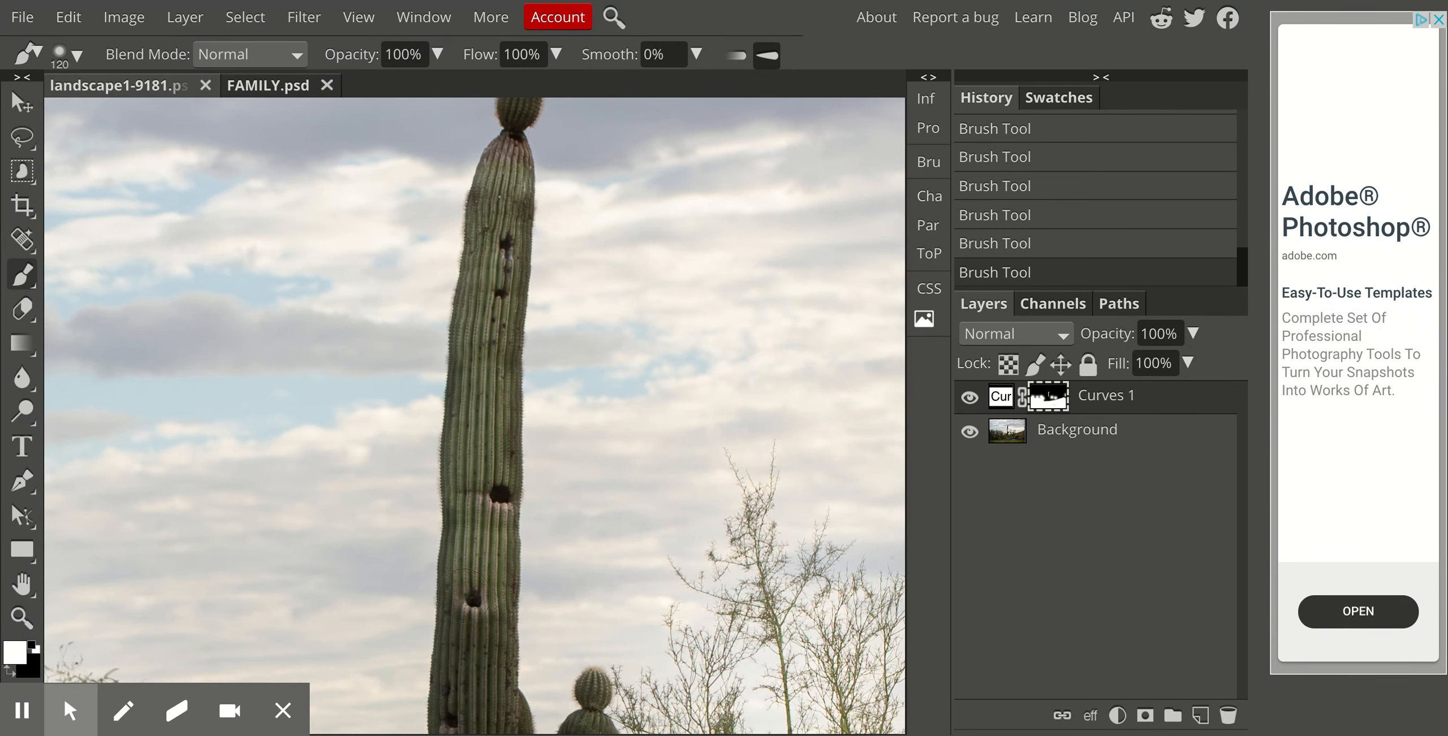
pyautogui.scroll(-5, 463, 596)
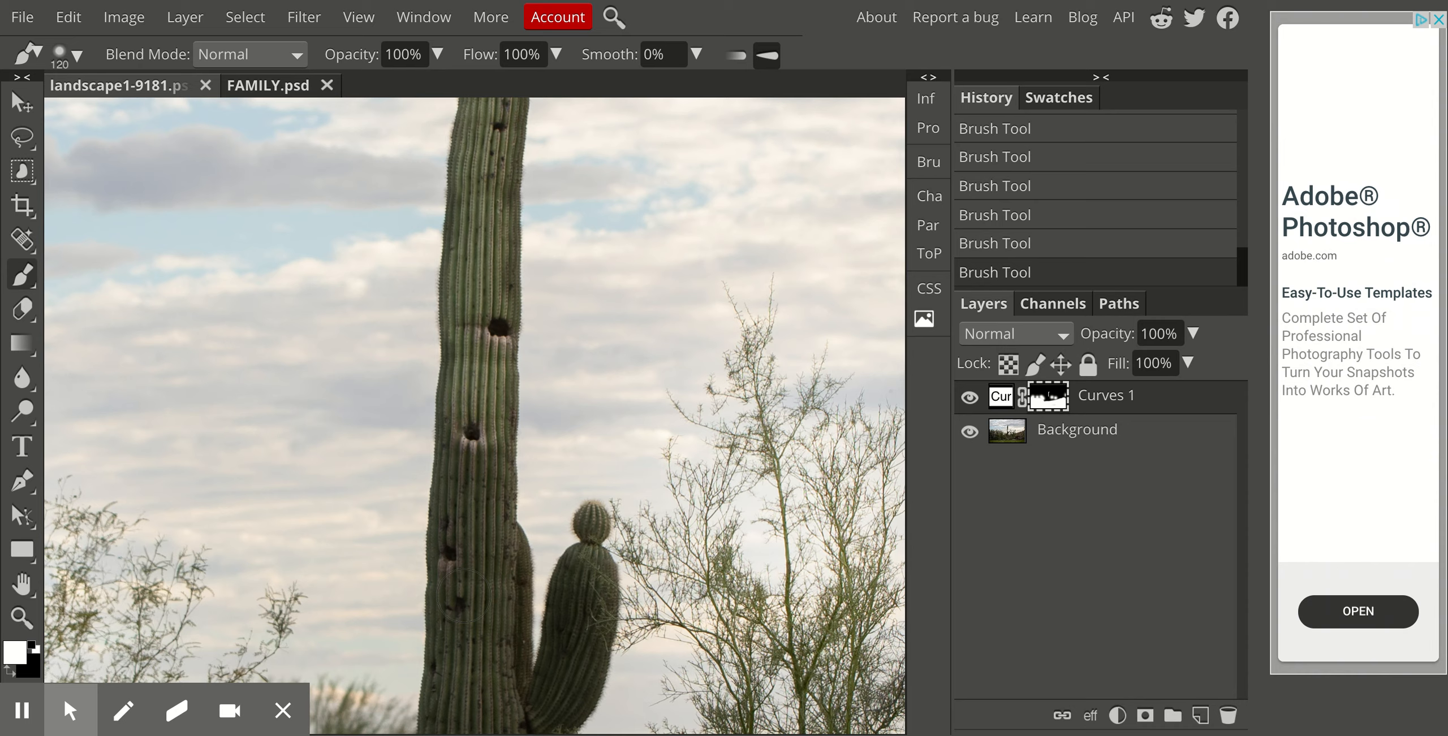
pyautogui.scroll(-1, 464, 596)
pyautogui.moveTo(471, 337); pyautogui.dragTo(454, 709)
pyautogui.scroll(-5, 467, 661)
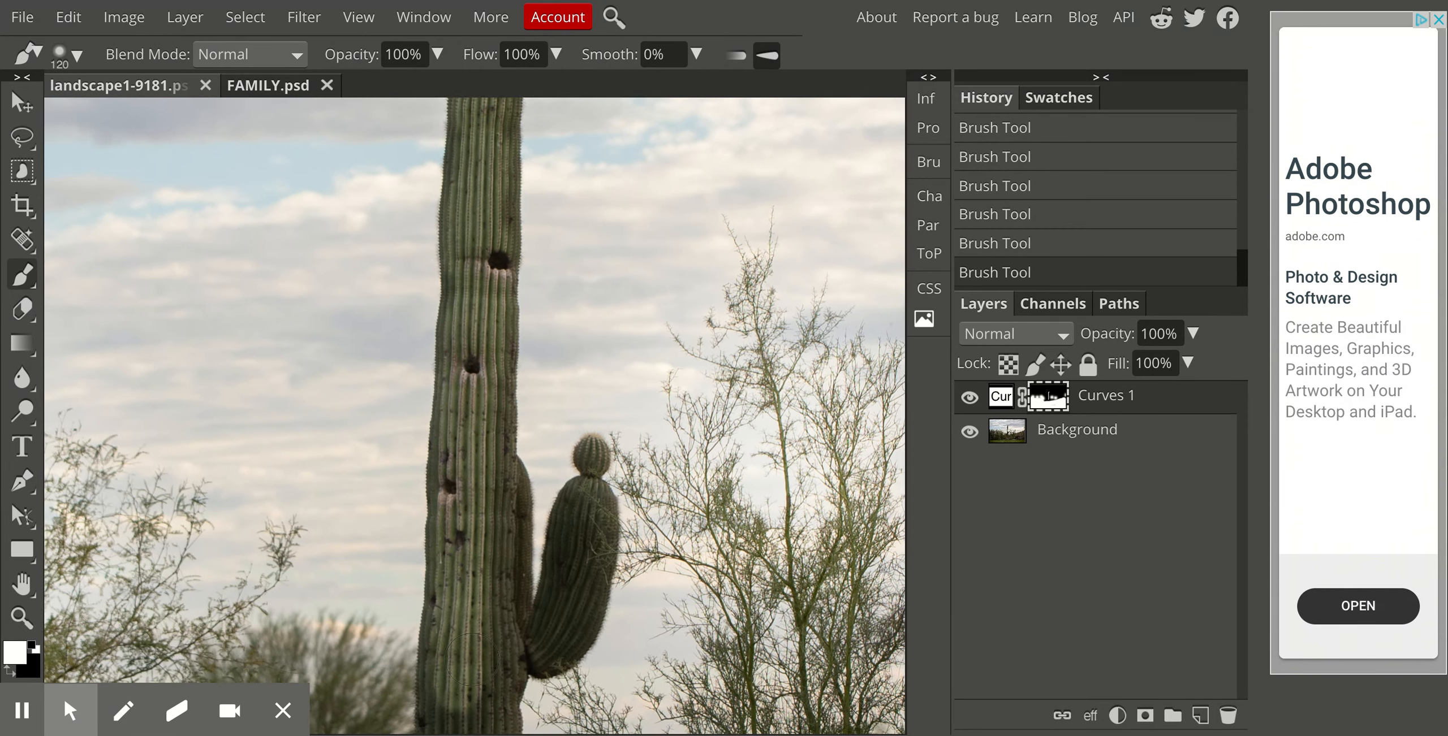
pyautogui.scroll(-2, 472, 659)
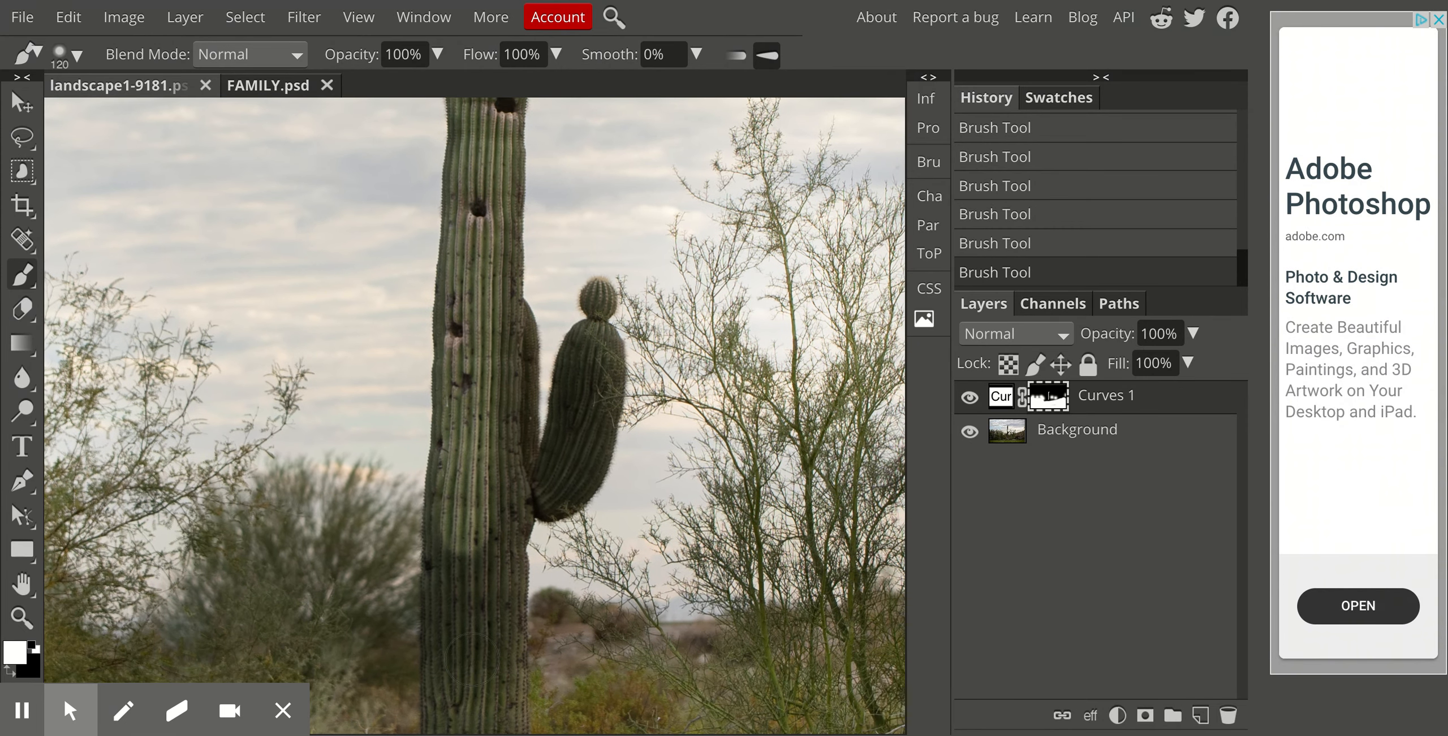
pyautogui.moveTo(475, 636)
pyautogui.mouseDown()
pyautogui.moveTo(484, 481)
pyautogui.moveTo(462, 489)
pyautogui.mouseUp()
pyautogui.moveTo(466, 567); pyautogui.dragTo(466, 570)
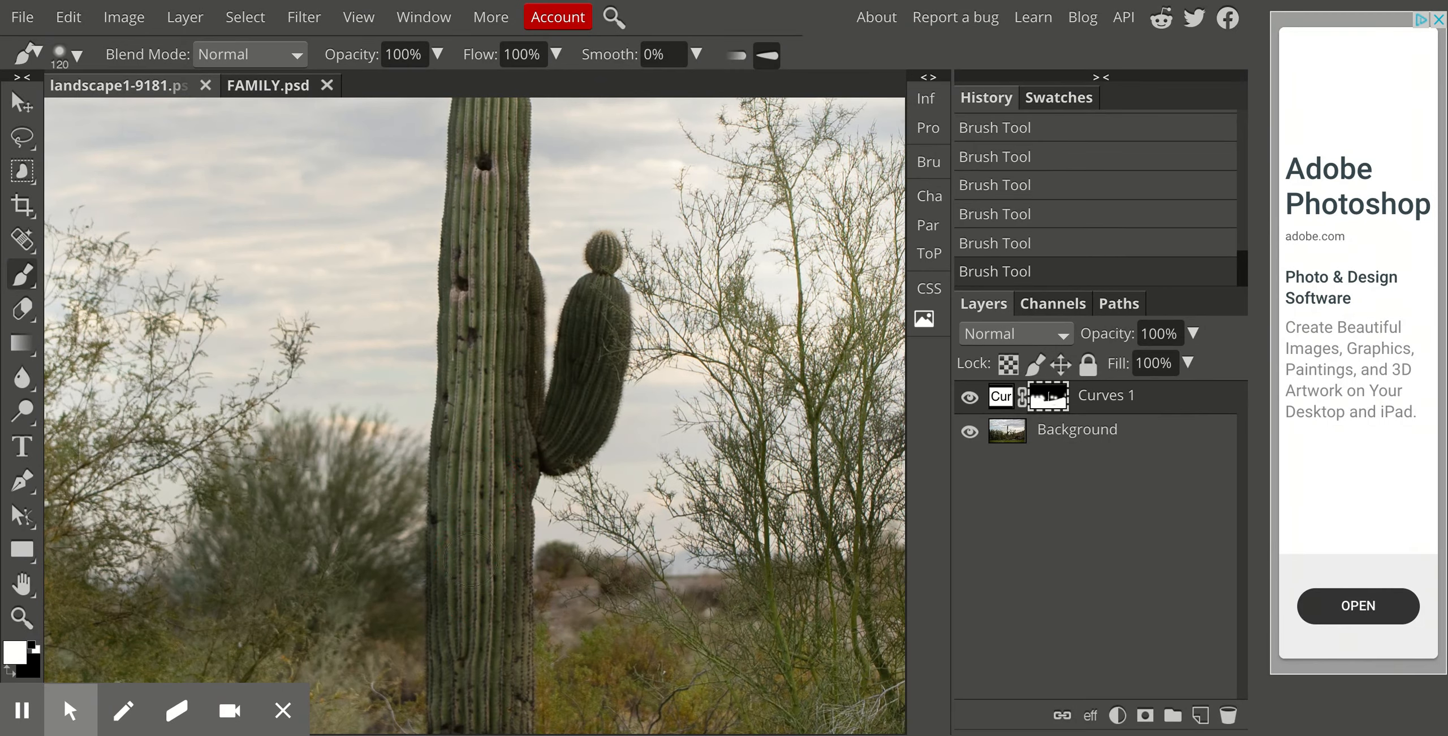
pyautogui.moveTo(569, 423)
pyautogui.mouseDown()
pyautogui.moveTo(563, 435)
pyautogui.moveTo(601, 356)
pyautogui.moveTo(588, 310)
pyautogui.moveTo(604, 249)
pyautogui.mouseUp()
# Set the brush size to 41 px and paint white on the mask over the small knob atop the cactus's side arm.
pyautogui.click(68, 54)
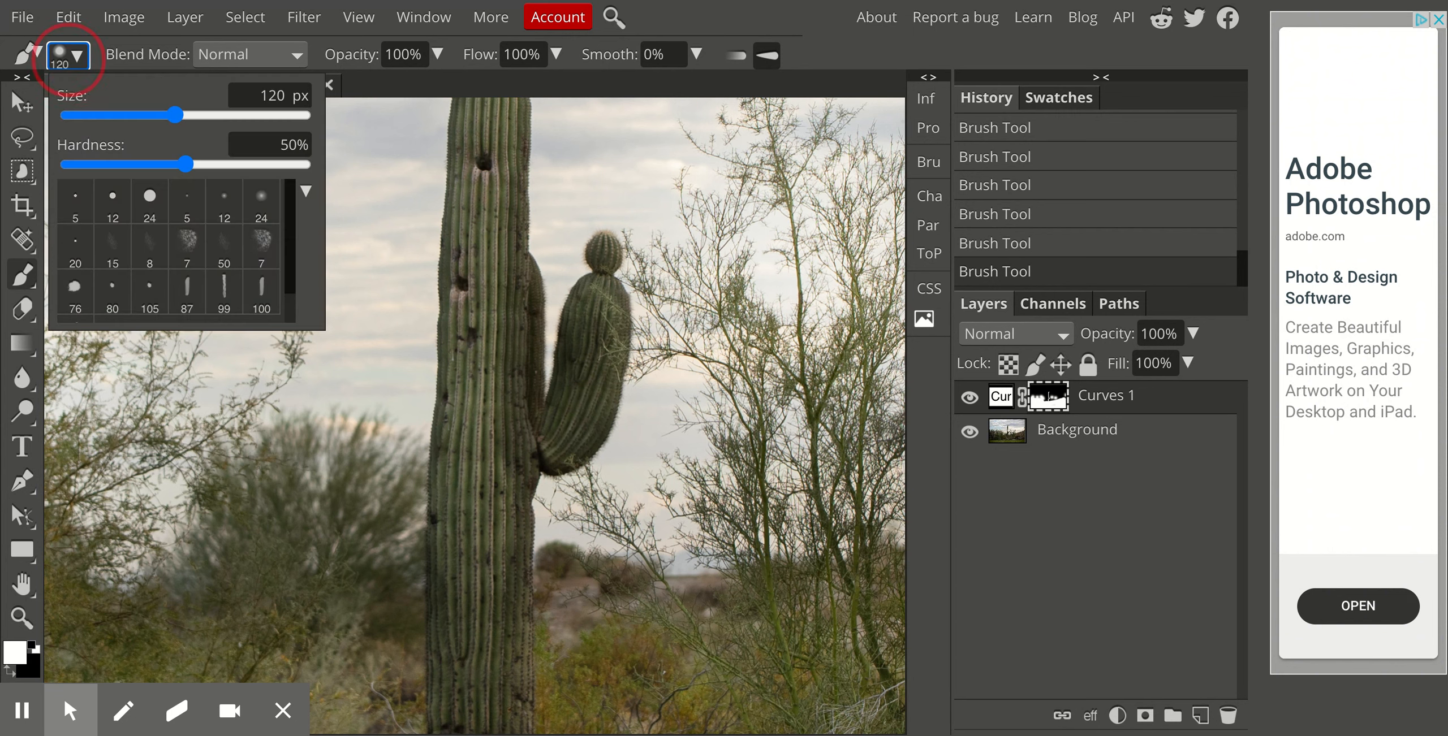
pyautogui.moveTo(178, 116); pyautogui.dragTo(138, 115)
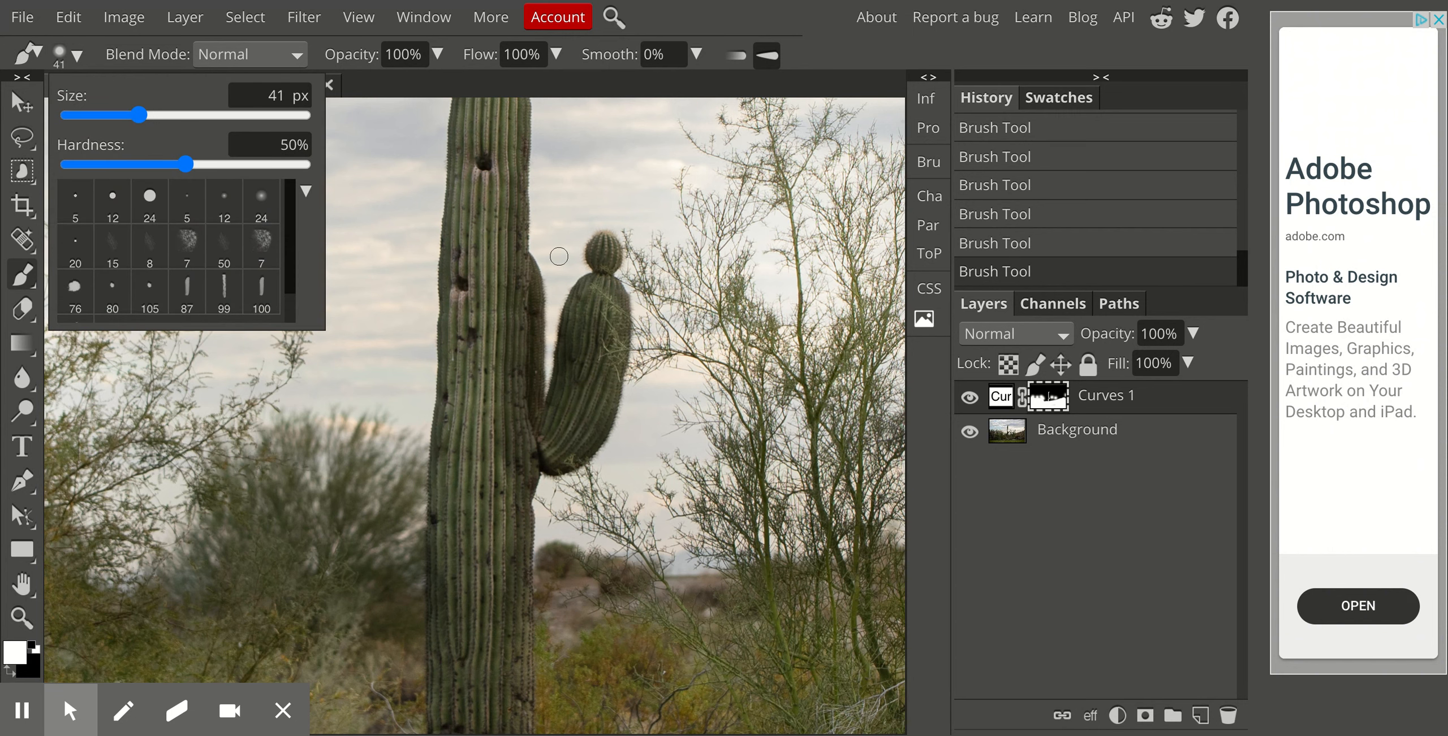
pyautogui.moveTo(608, 251); pyautogui.dragTo(602, 248)
# Paint white on the mask over the round tip of the cactus, undoing the first stroke and repainting it.
pyautogui.scroll(6, 530, 208)
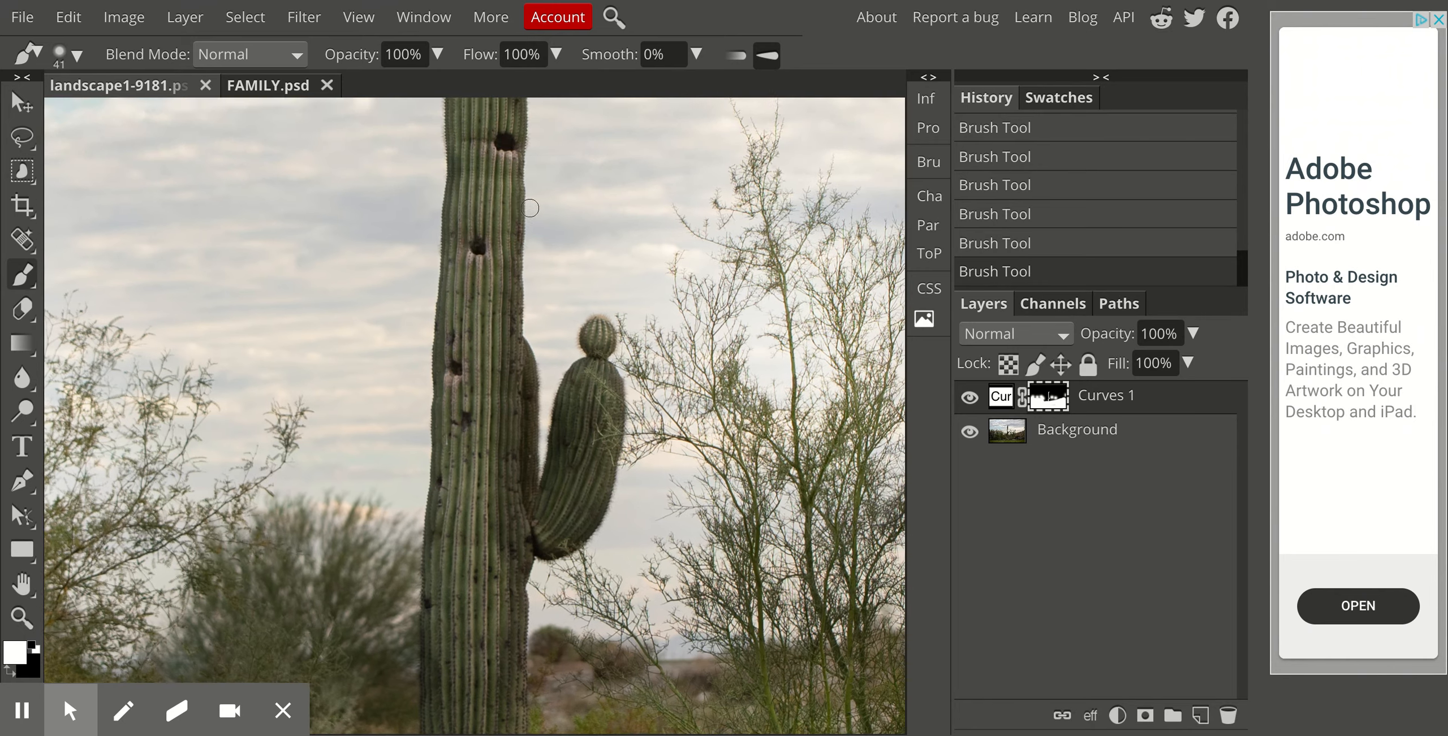
pyautogui.scroll(7, 530, 208)
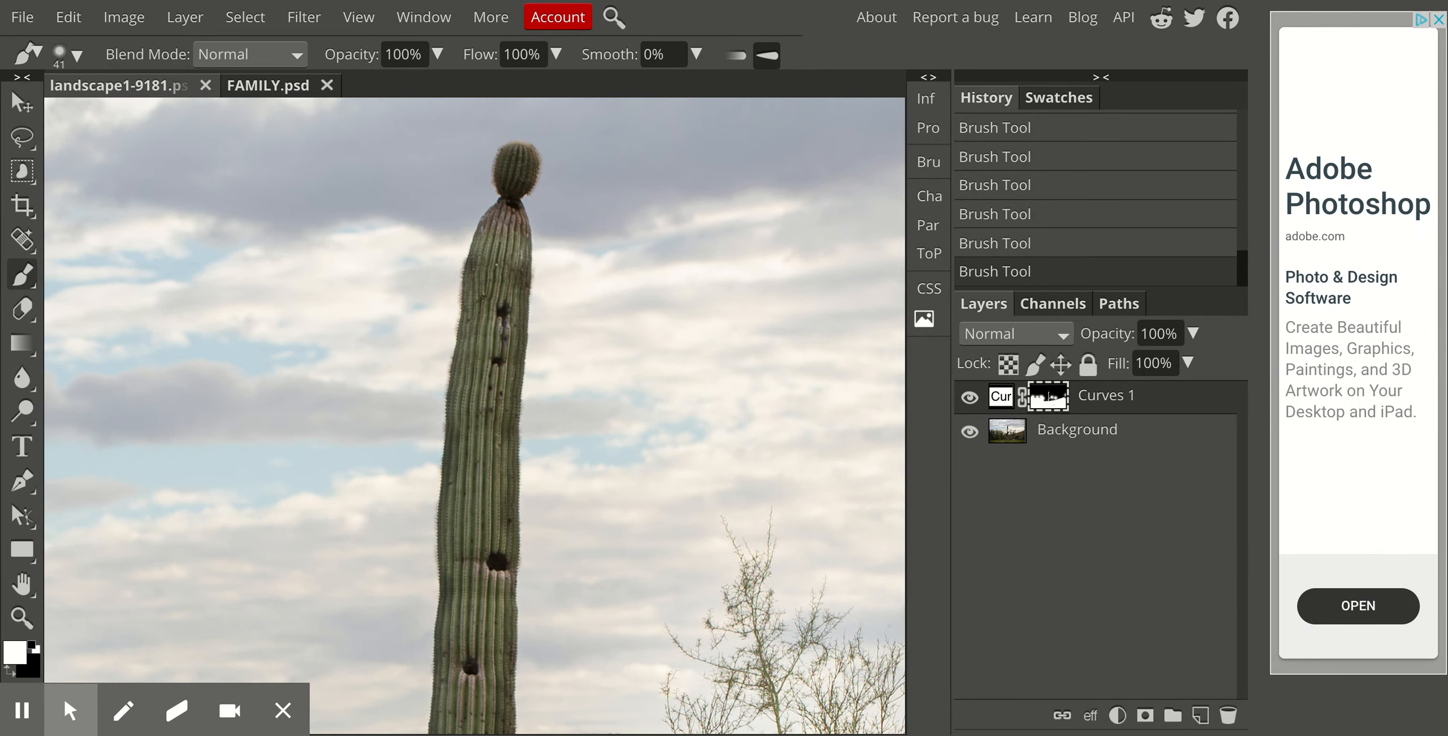
pyautogui.moveTo(524, 165)
pyautogui.mouseDown()
pyautogui.moveTo(508, 154)
pyautogui.moveTo(516, 192)
pyautogui.moveTo(526, 169)
pyautogui.mouseUp()
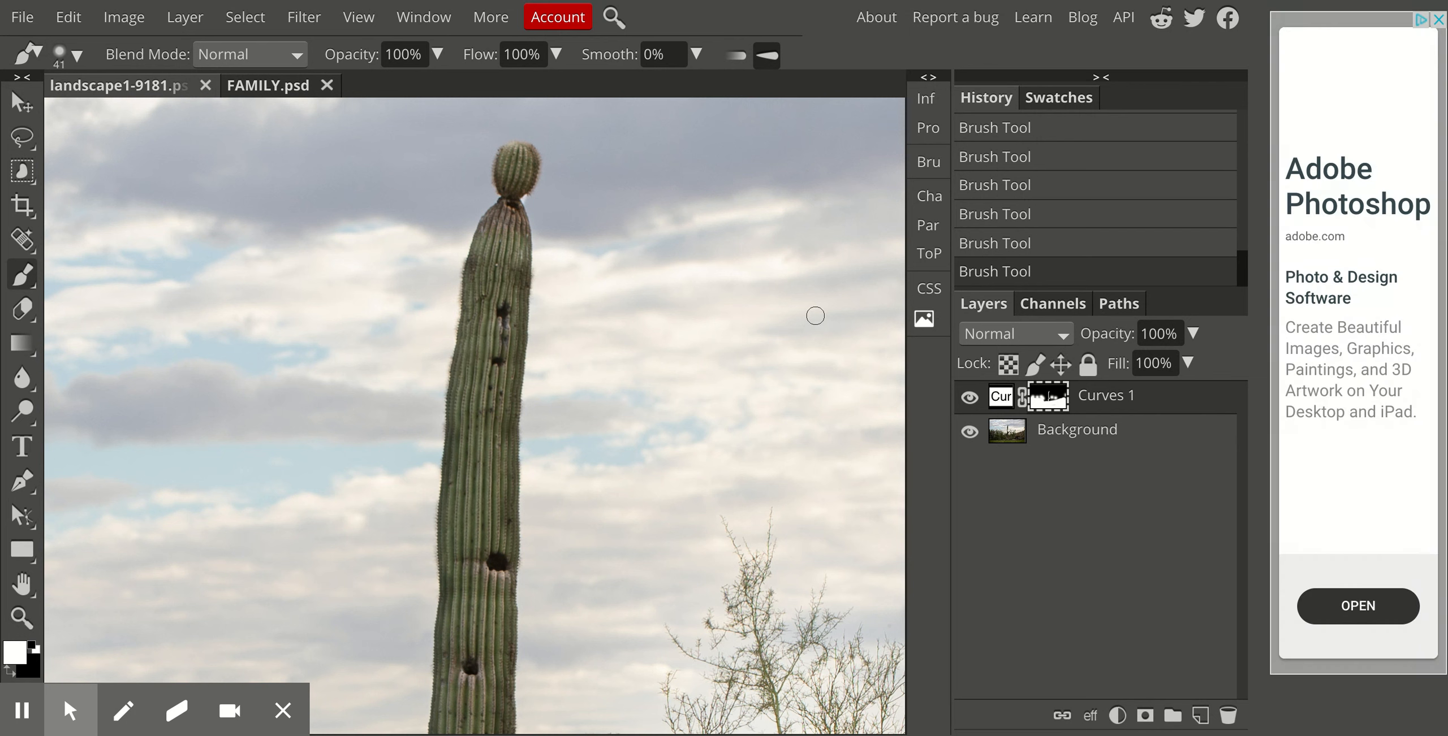
pyautogui.hotkey('ctrl', 'z')
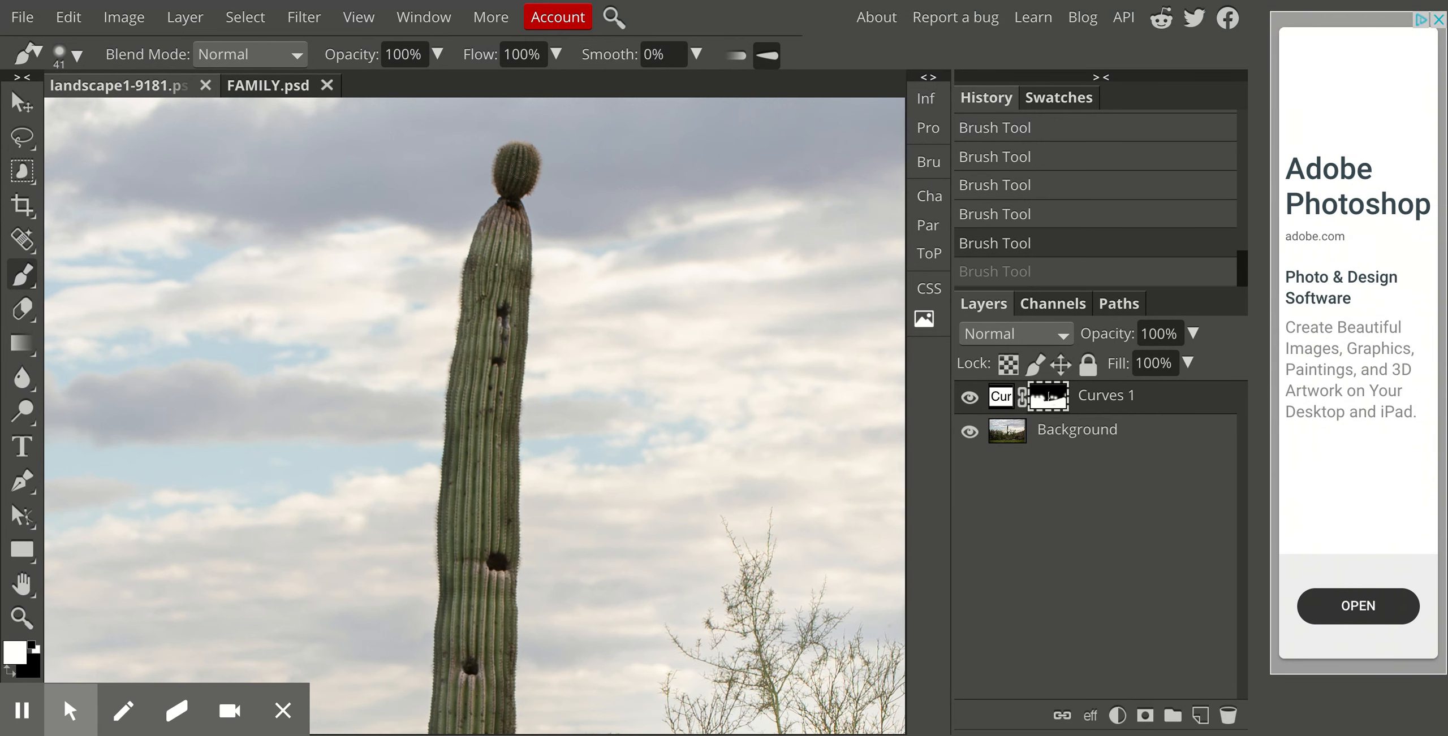
pyautogui.moveTo(509, 153)
pyautogui.mouseDown()
pyautogui.moveTo(507, 178)
pyautogui.moveTo(522, 163)
pyautogui.mouseUp()
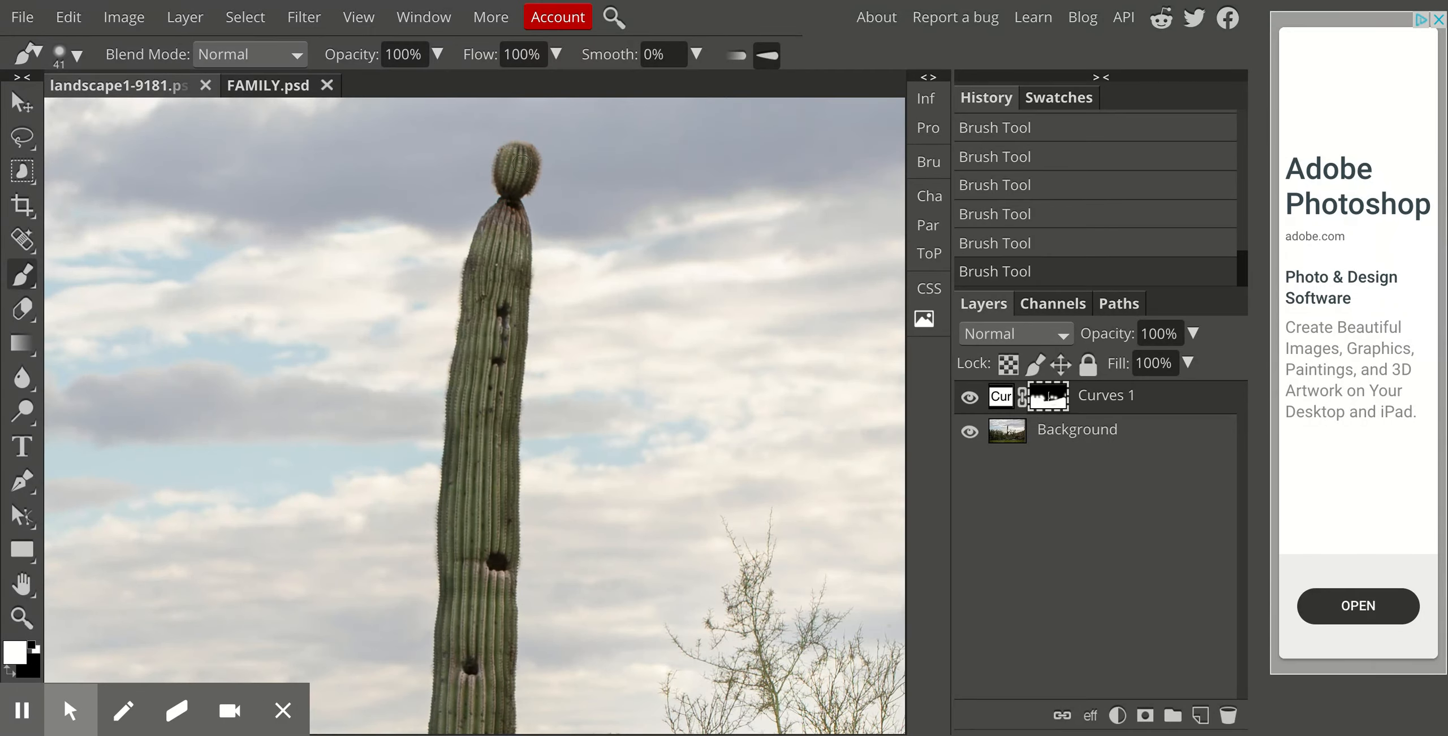
# Compare the whole photo with and without the Curves 1 adjustment by hiding the layer and showing it again.
pyautogui.hotkey('ctrl', '-')
pyautogui.hotkey('ctrl', '-')
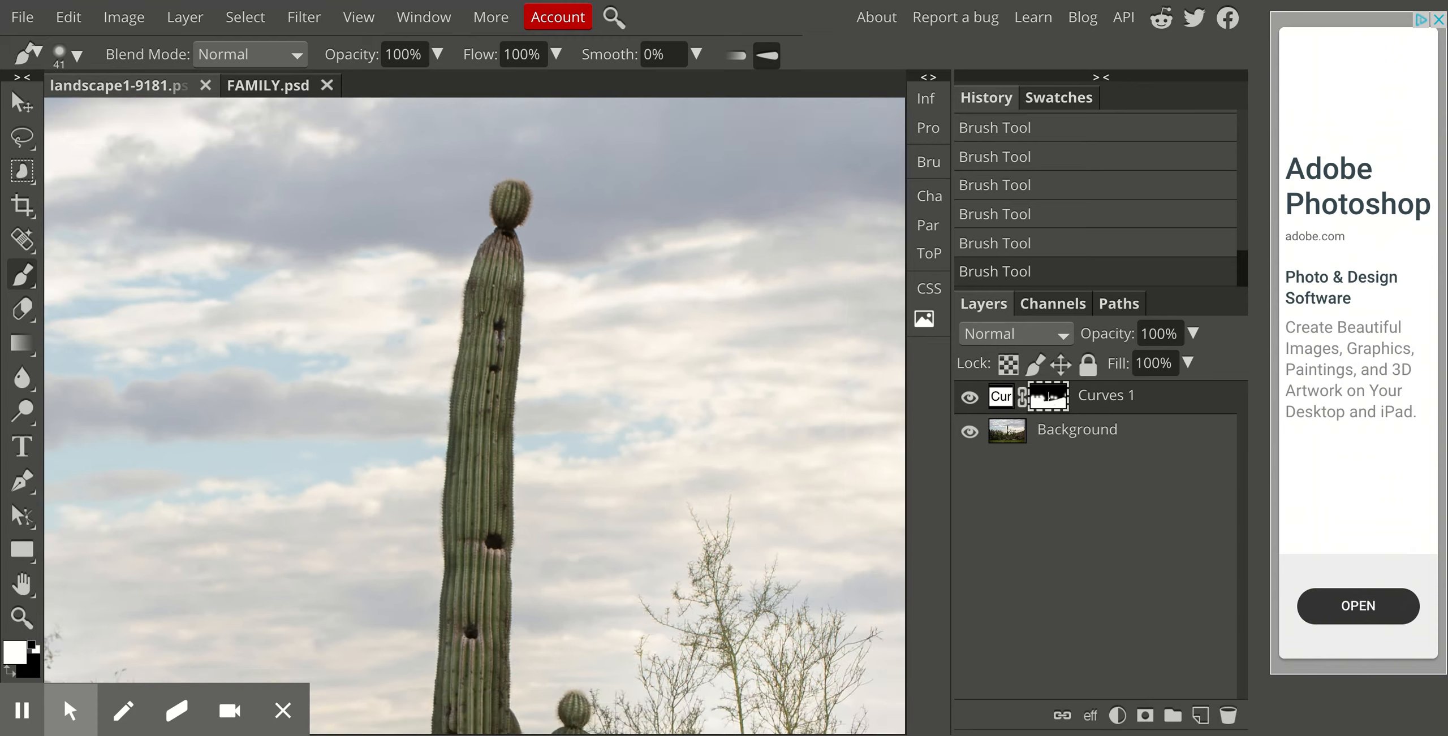
pyautogui.hotkey('ctrl', '-')
pyautogui.hotkey('ctrl', '-')
pyautogui.hotkey('ctrl', '-')
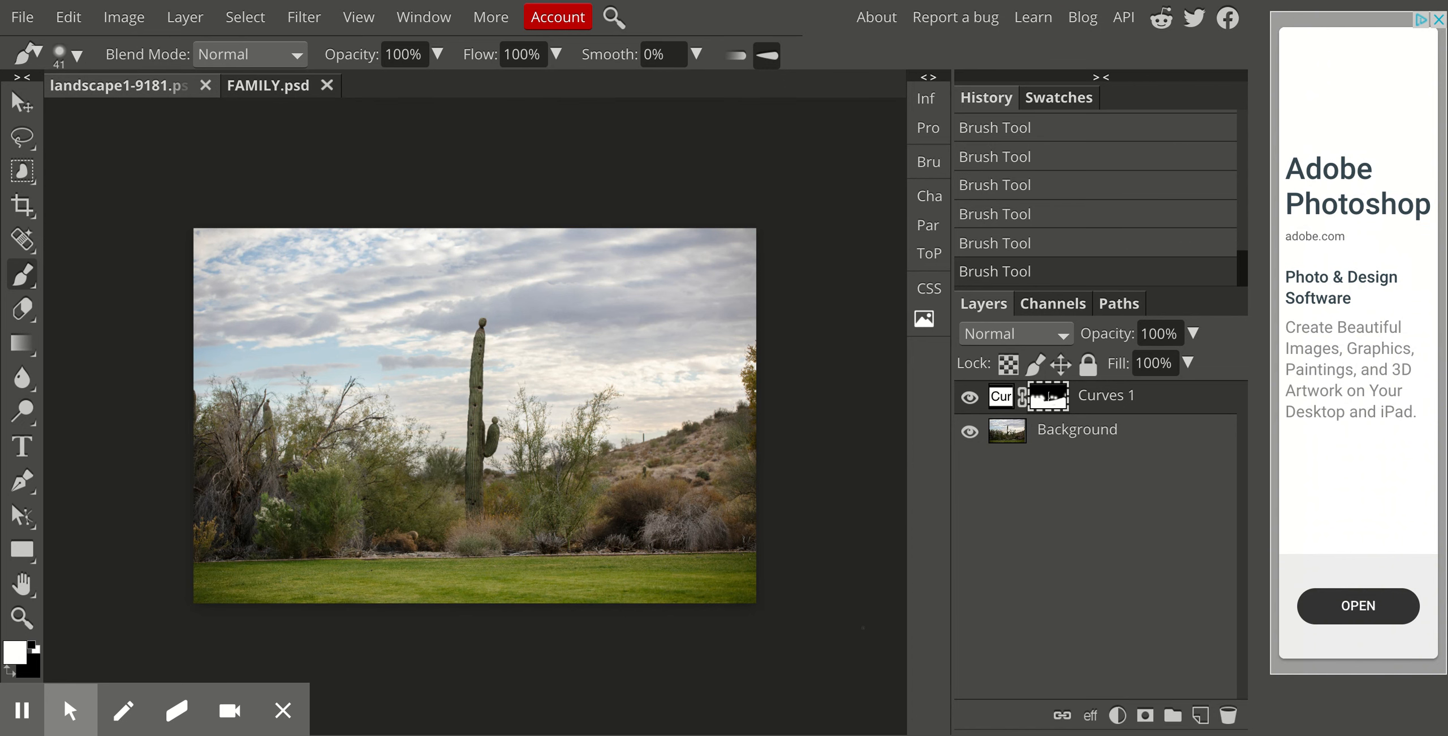
pyautogui.hotkey('ctrl', ',')
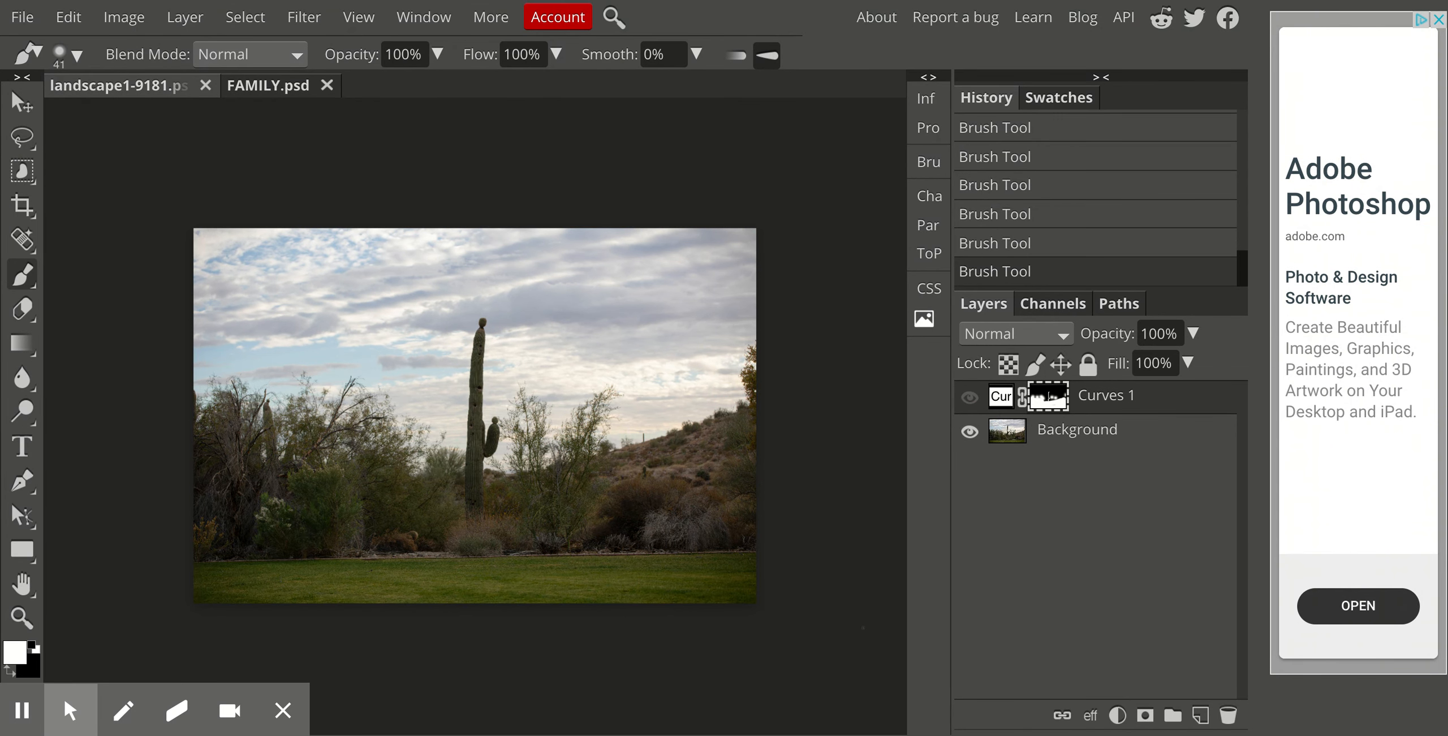
pyautogui.click(969, 397)
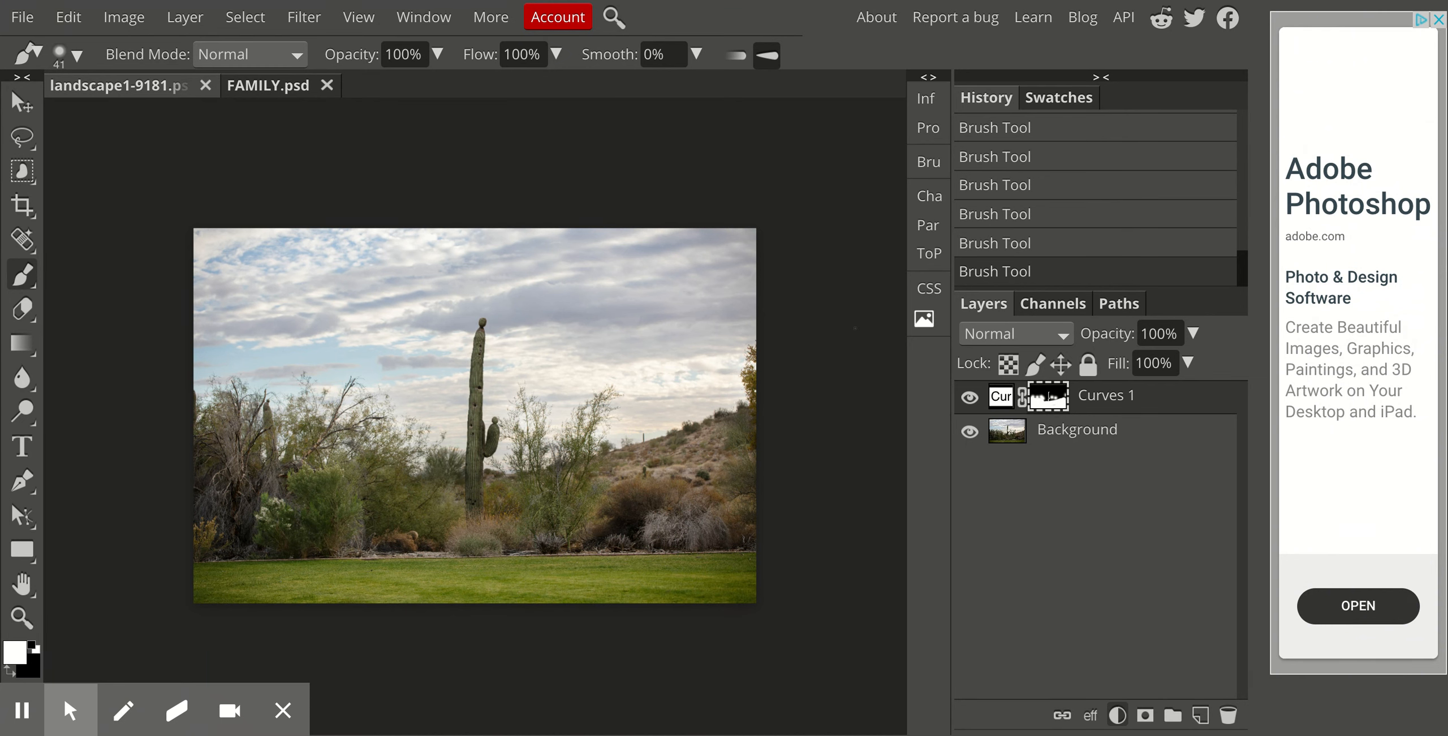
# Add a second Curves adjustment layer, raise the RGB curve's midpoint slightly to brighten the whole photo, and compare with the layer hidden and shown.
pyautogui.click(1117, 715)
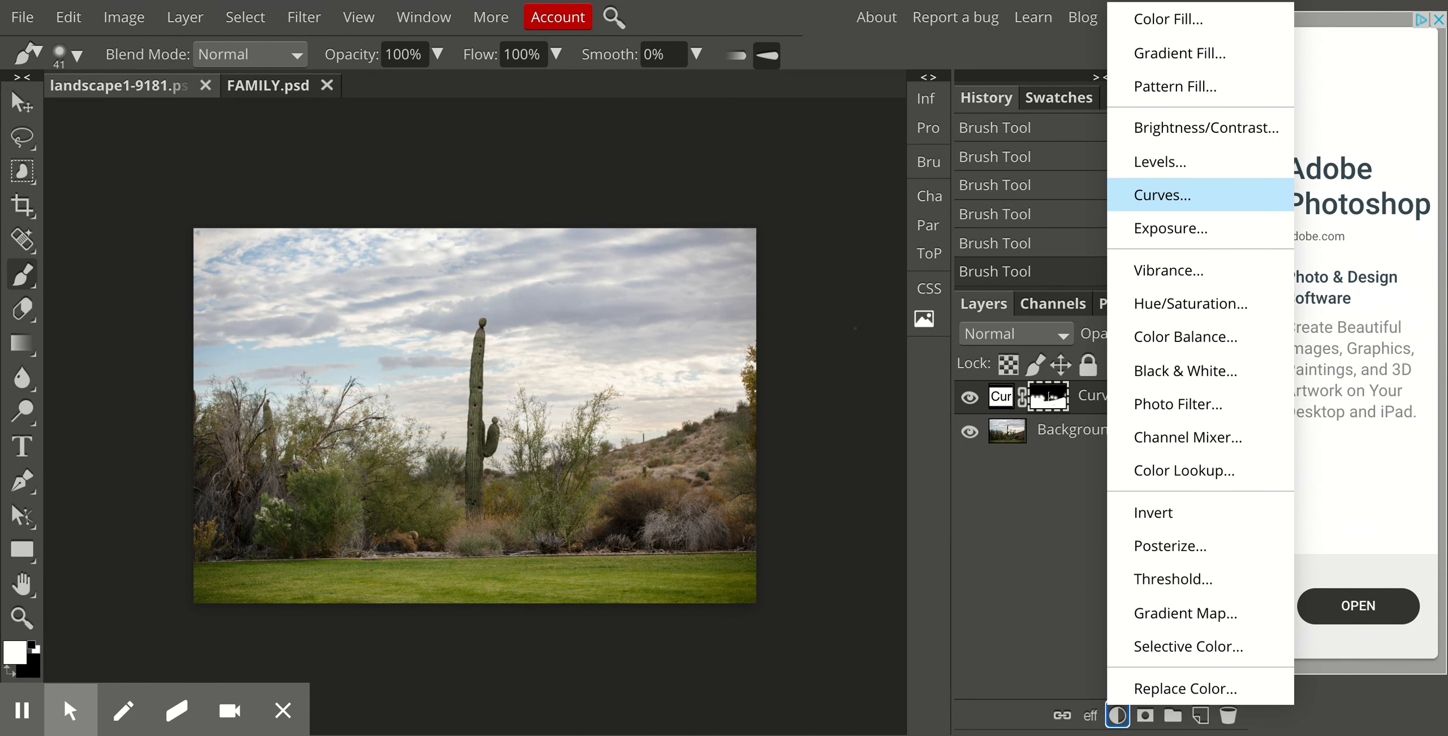
pyautogui.click(1222, 198)
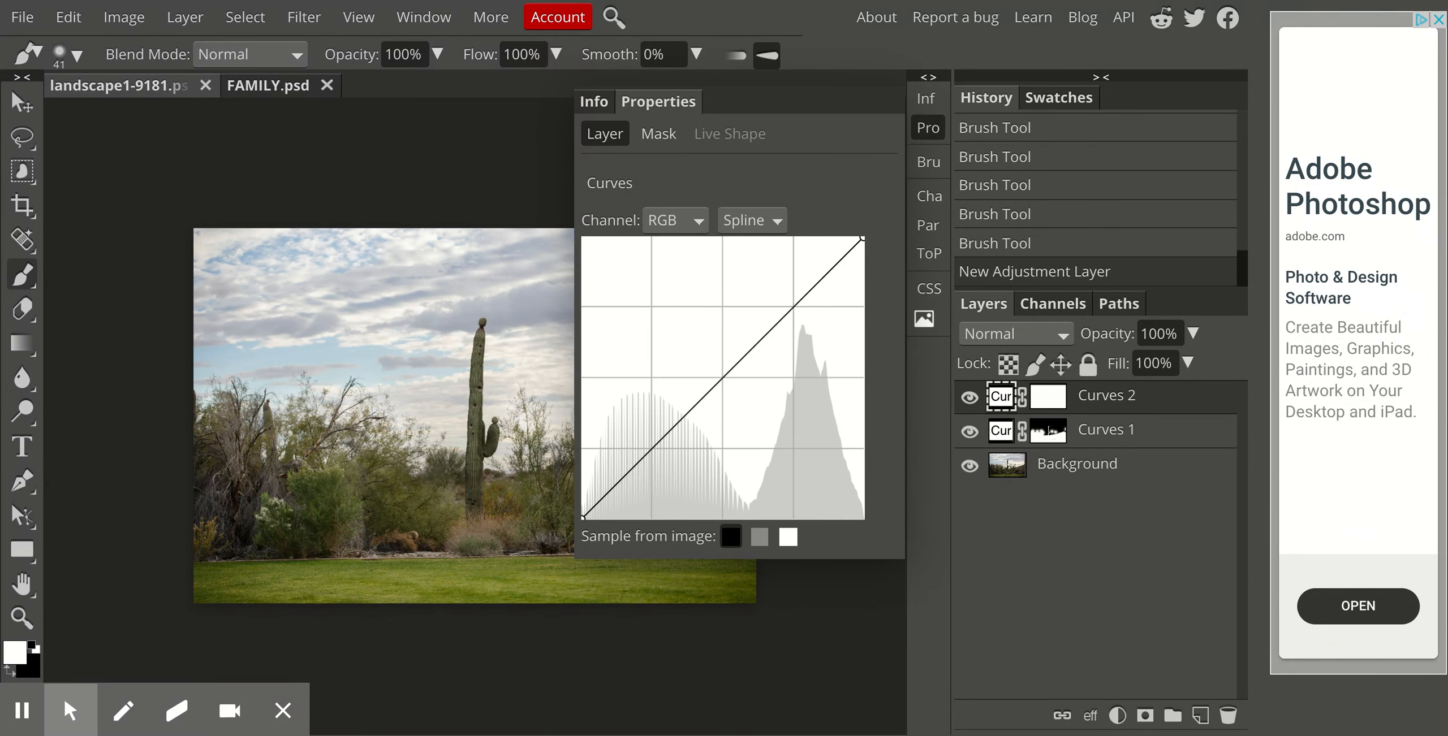
pyautogui.click(718, 377)
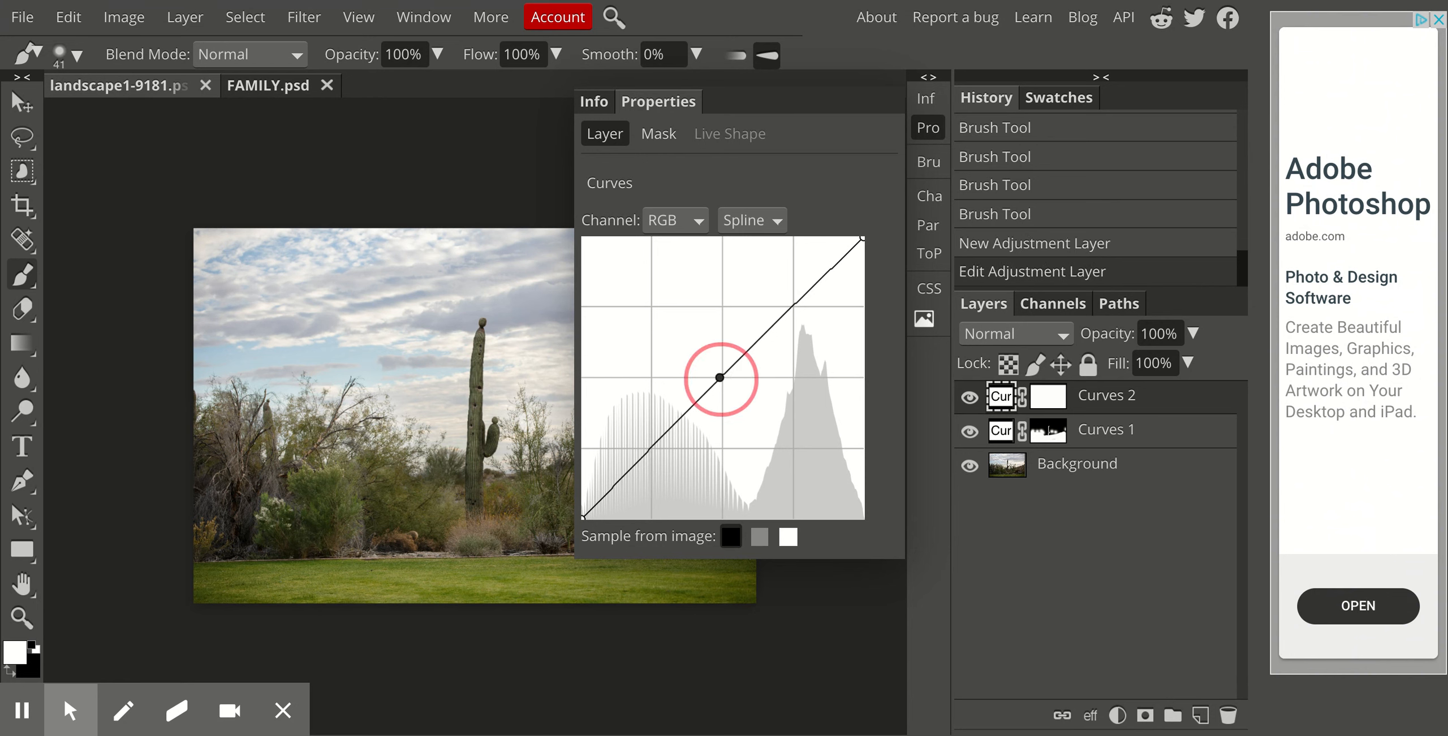
pyautogui.moveTo(718, 375); pyautogui.dragTo(712, 371)
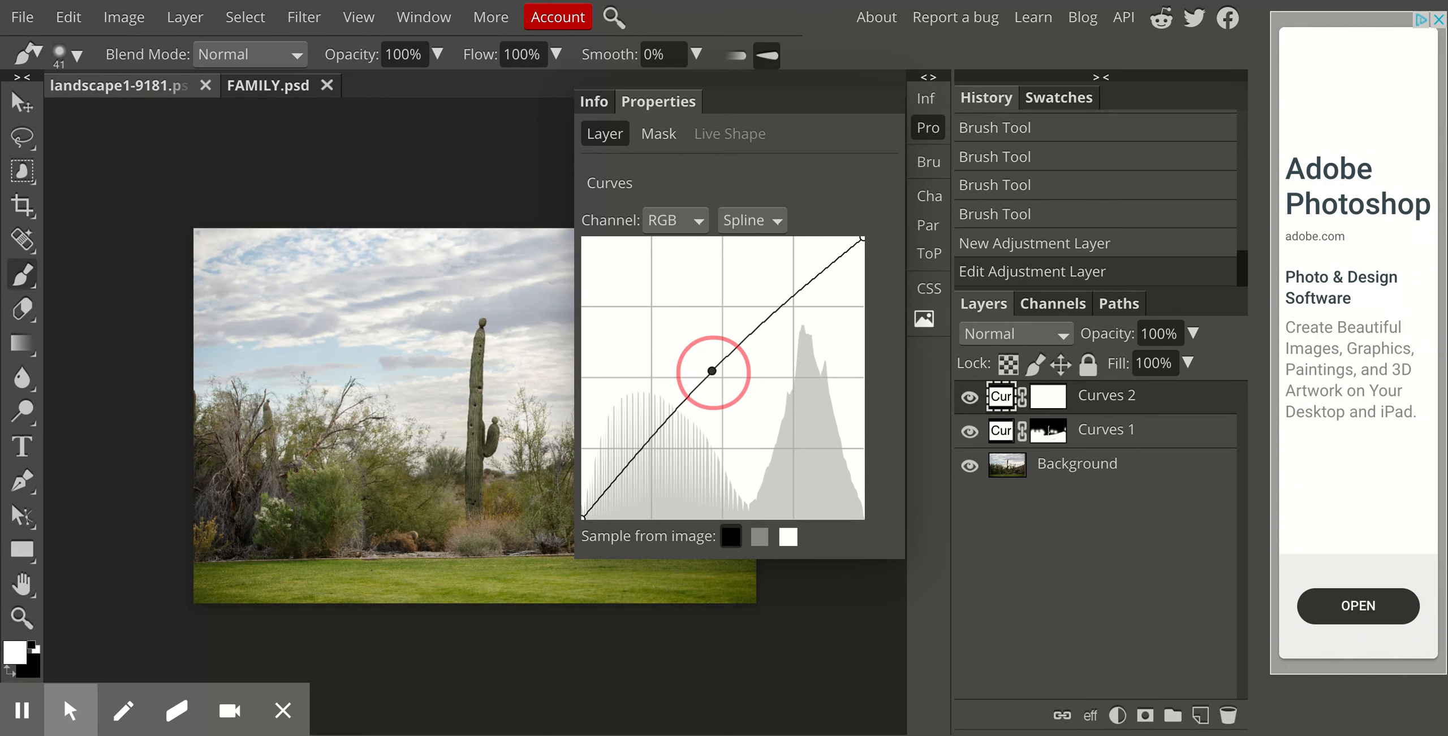
pyautogui.click(927, 127)
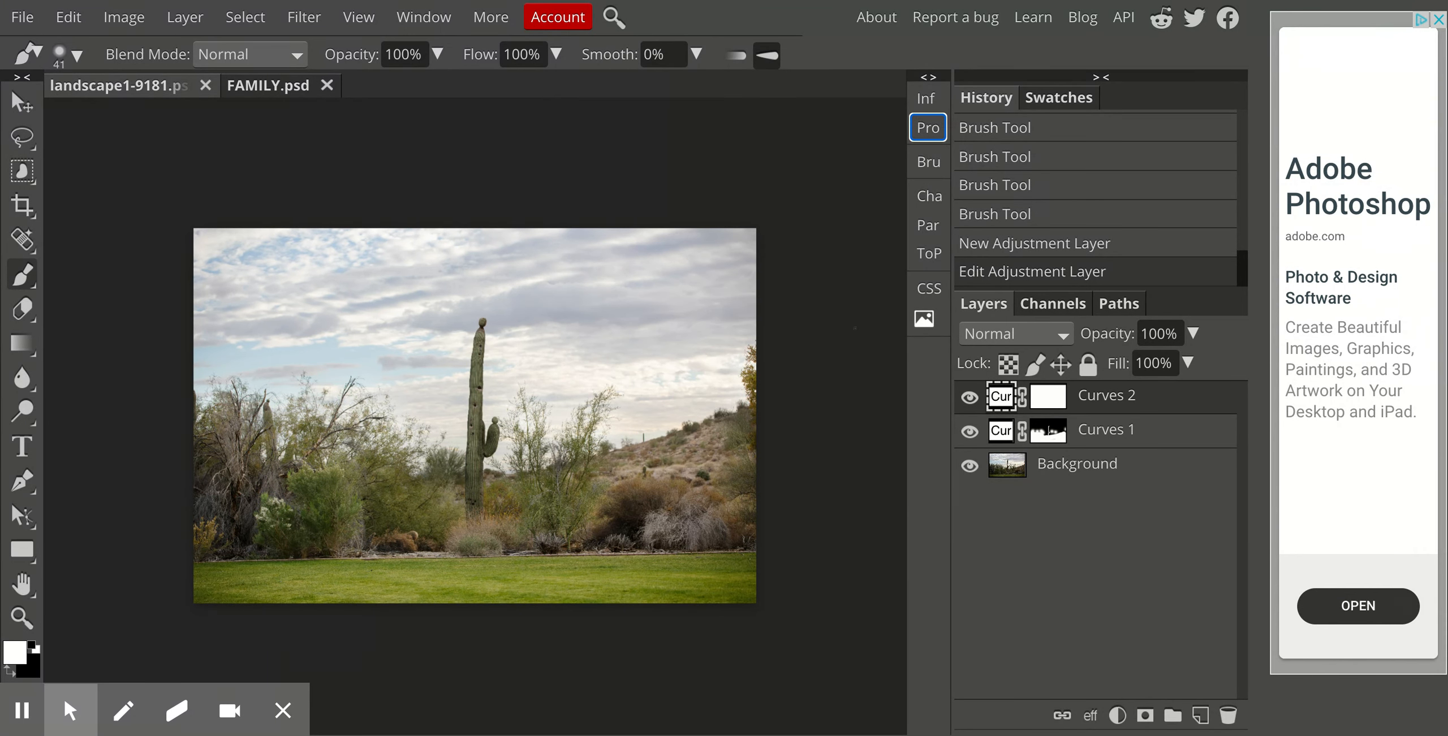
pyautogui.click(970, 397)
pyautogui.click(969, 397)
# Start exporting the edited landscape photo in JPG format.
pyautogui.click(22, 17)
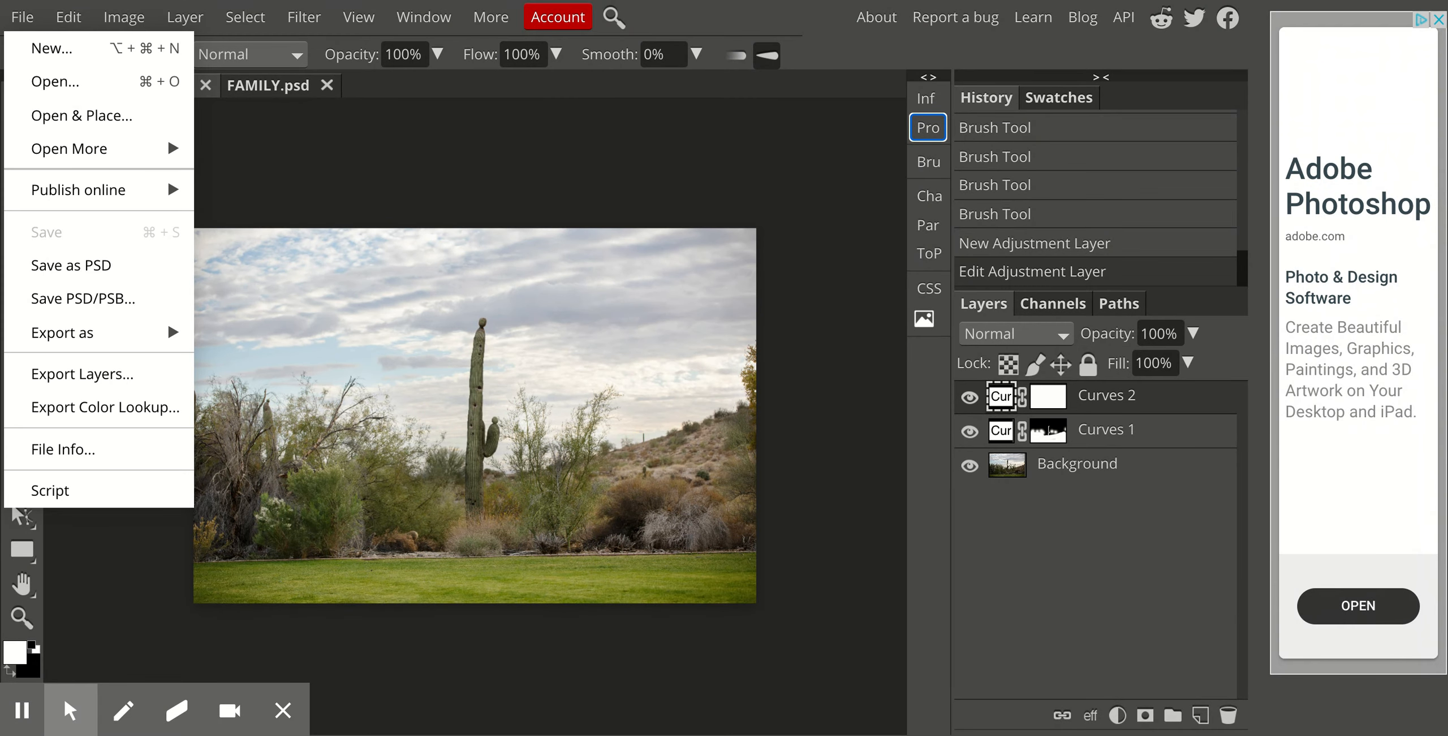
pyautogui.moveTo(62, 333)
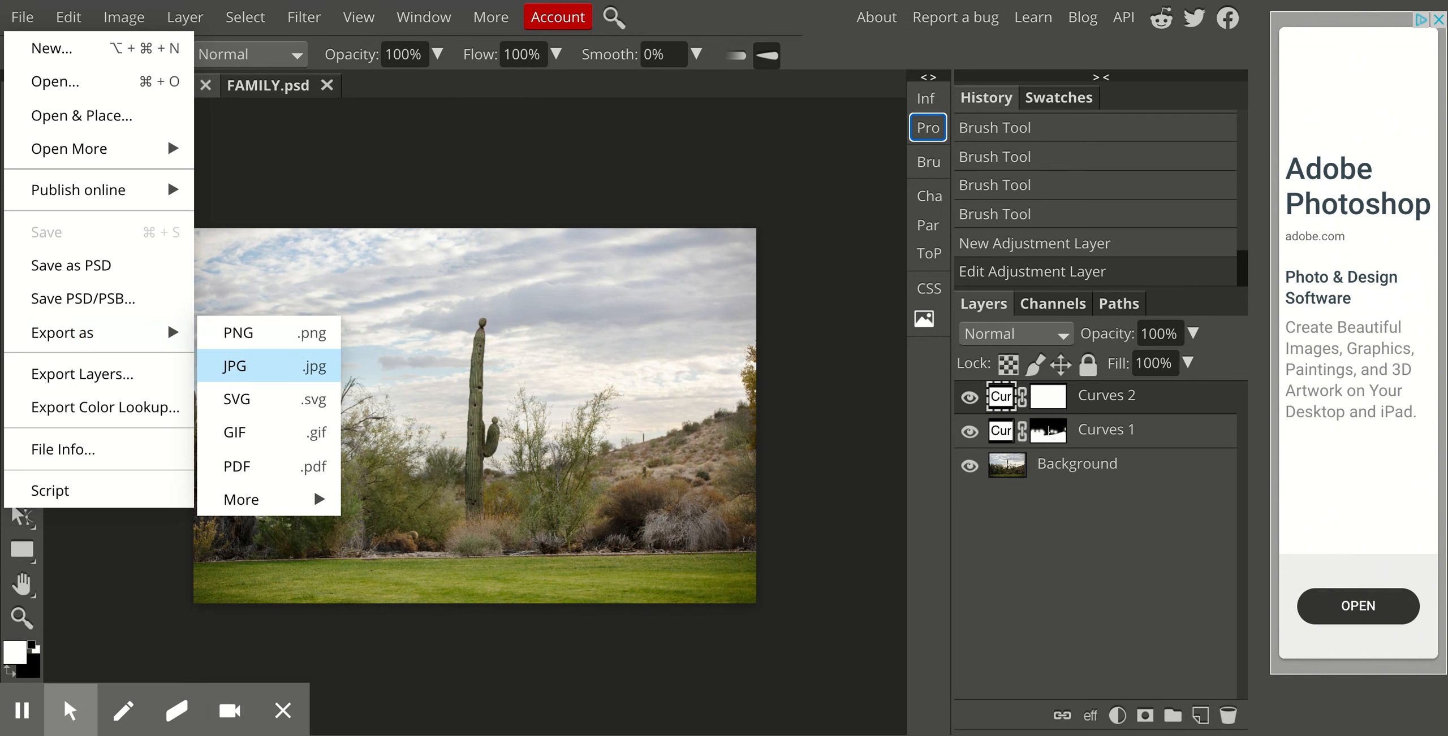
pyautogui.click(248, 368)
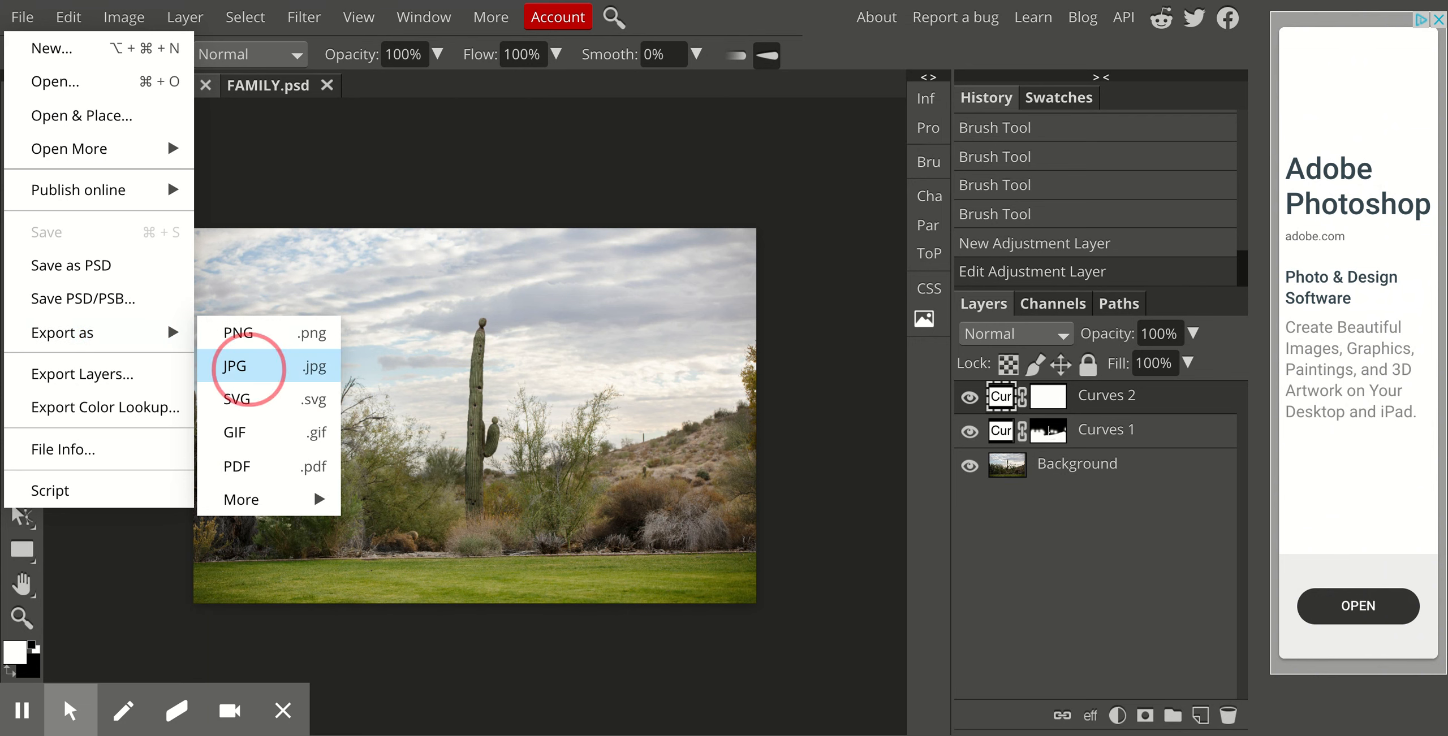